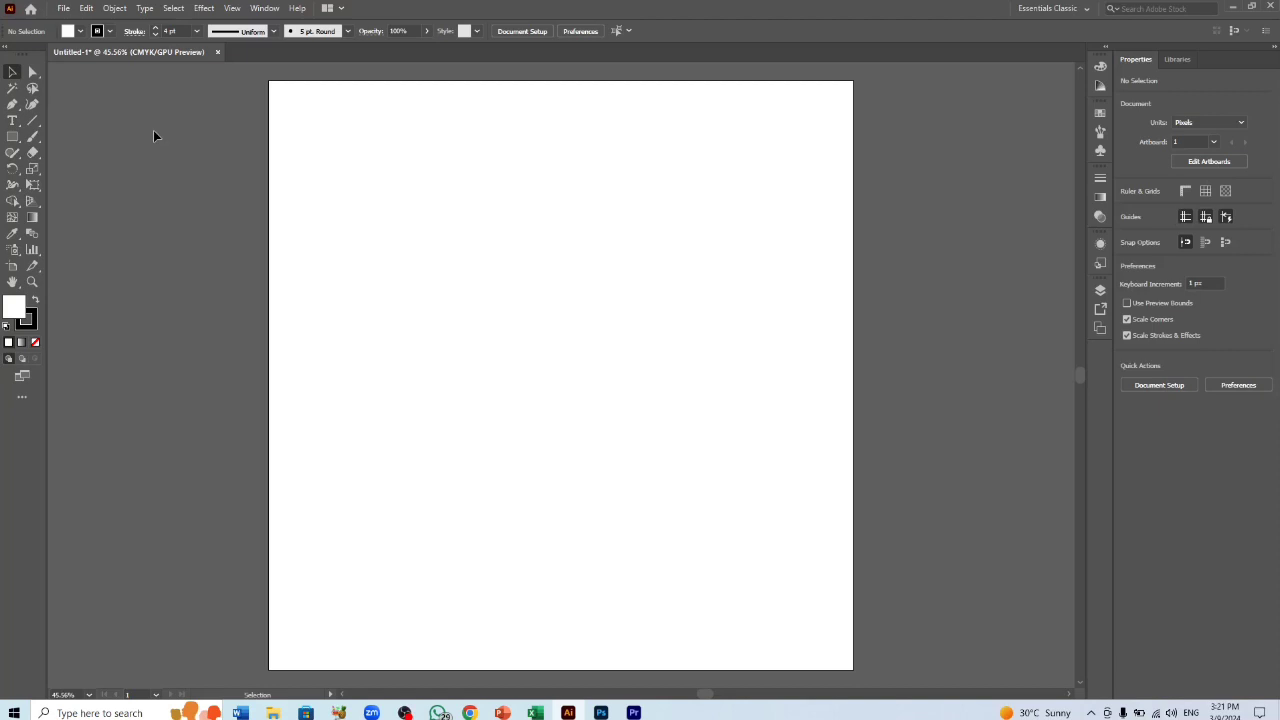
# - Draw a square about 83 px wide with a 1 pt stroke in the upper-left part of the artboard
pyautogui.click(14, 138)
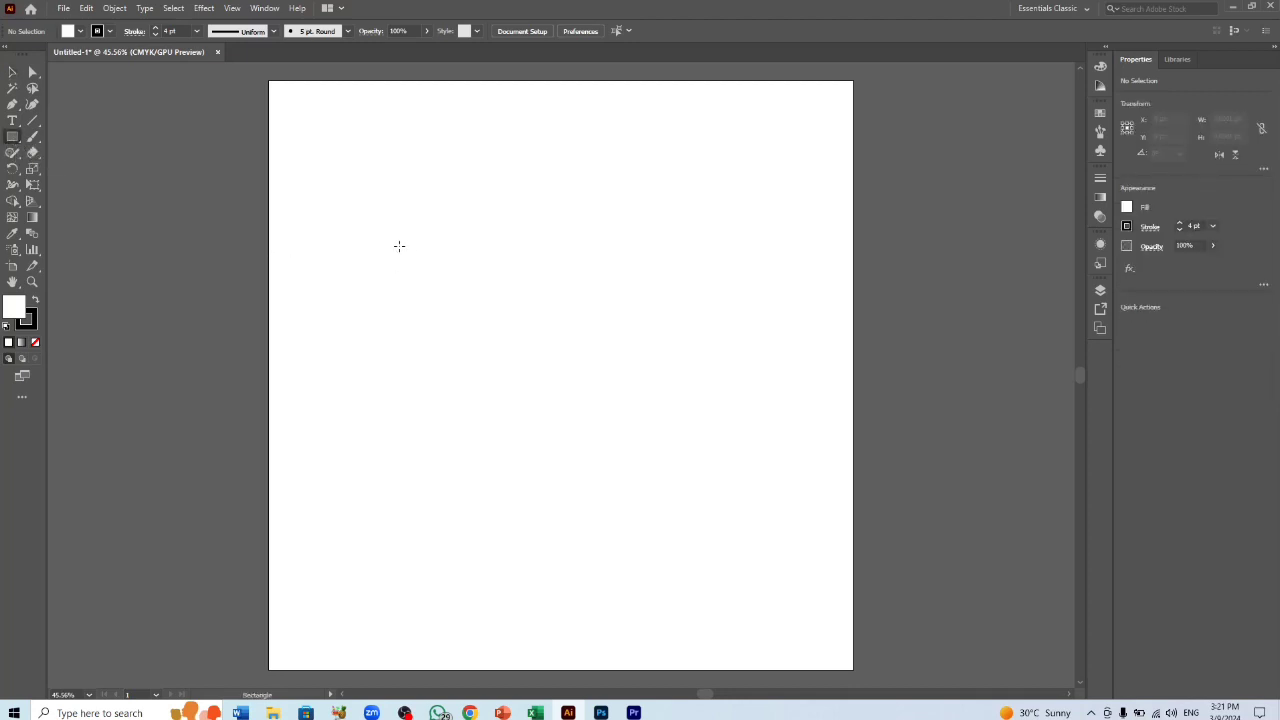
pyautogui.moveTo(399, 246); pyautogui.dragTo(446, 291)
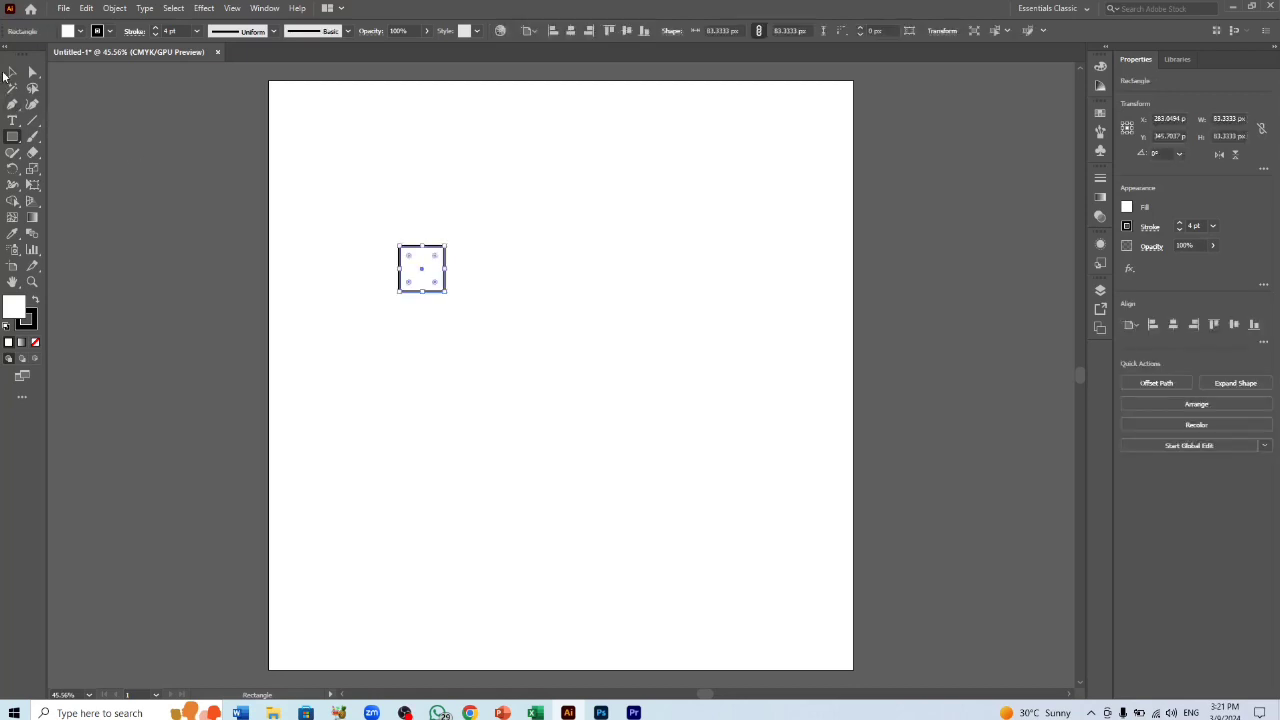
pyautogui.click(11, 72)
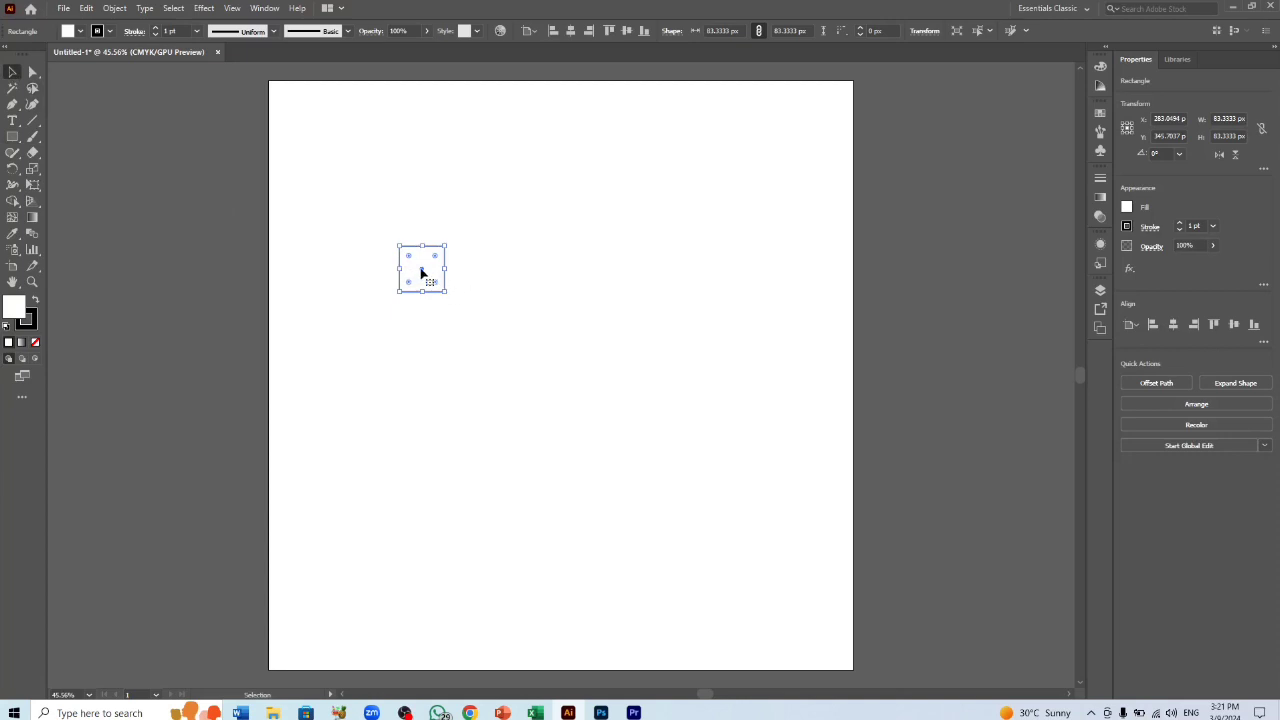
# - Duplicate the square into an evenly spaced row of four and copy that row below to form a two-by-four grid
pyautogui.moveTo(421, 272); pyautogui.dragTo(477, 278)
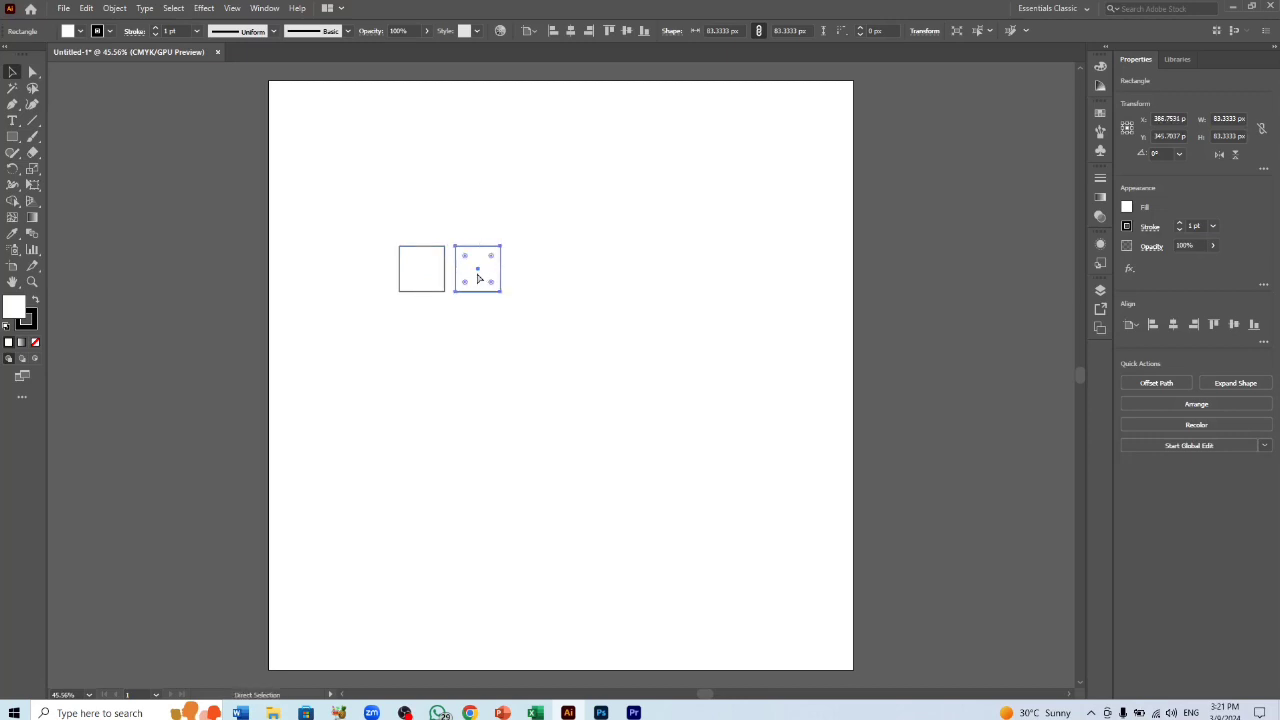
pyautogui.hotkey('ctrl', 'd')
pyautogui.hotkey('ctrl', 'd')
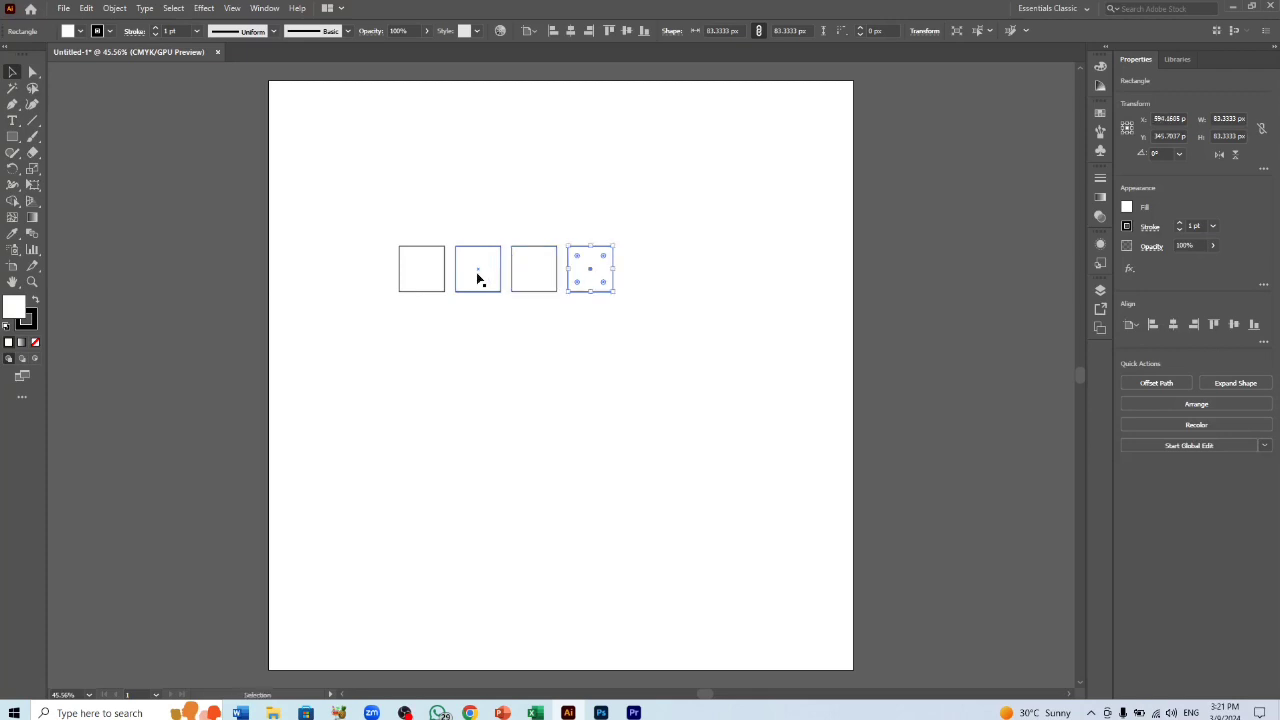
pyautogui.moveTo(371, 205); pyautogui.dragTo(586, 338)
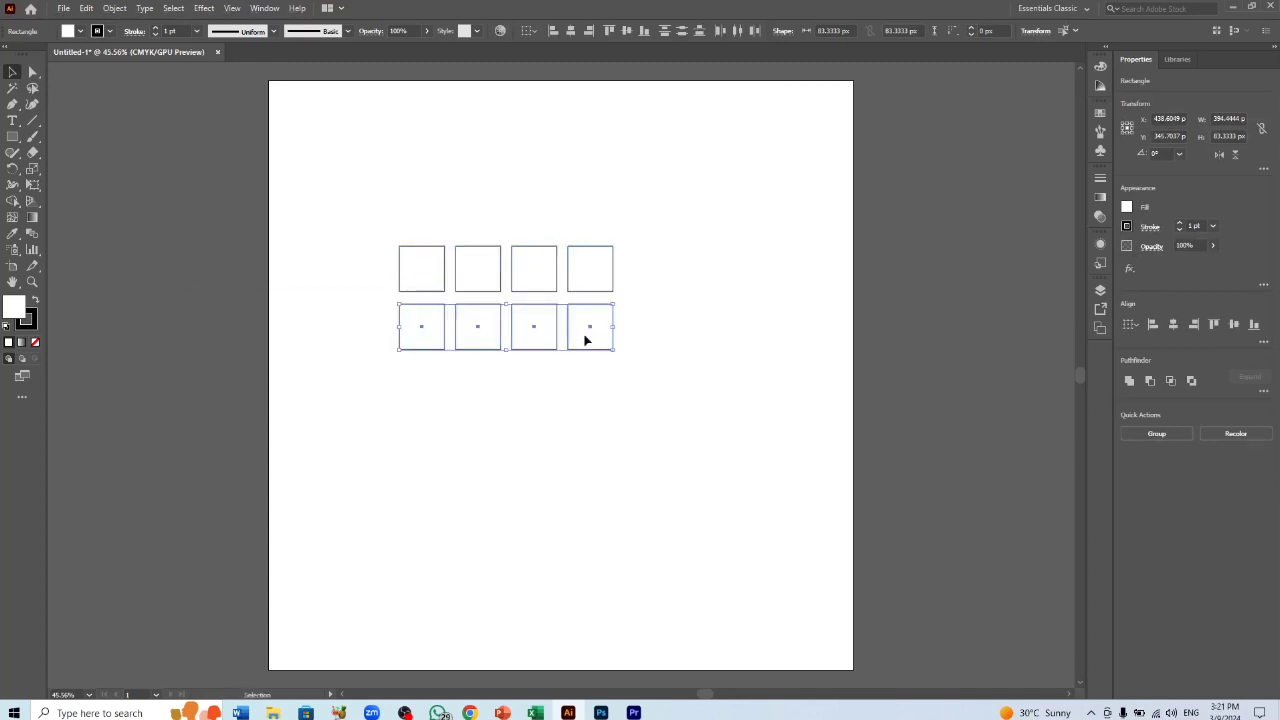
pyautogui.click(373, 133)
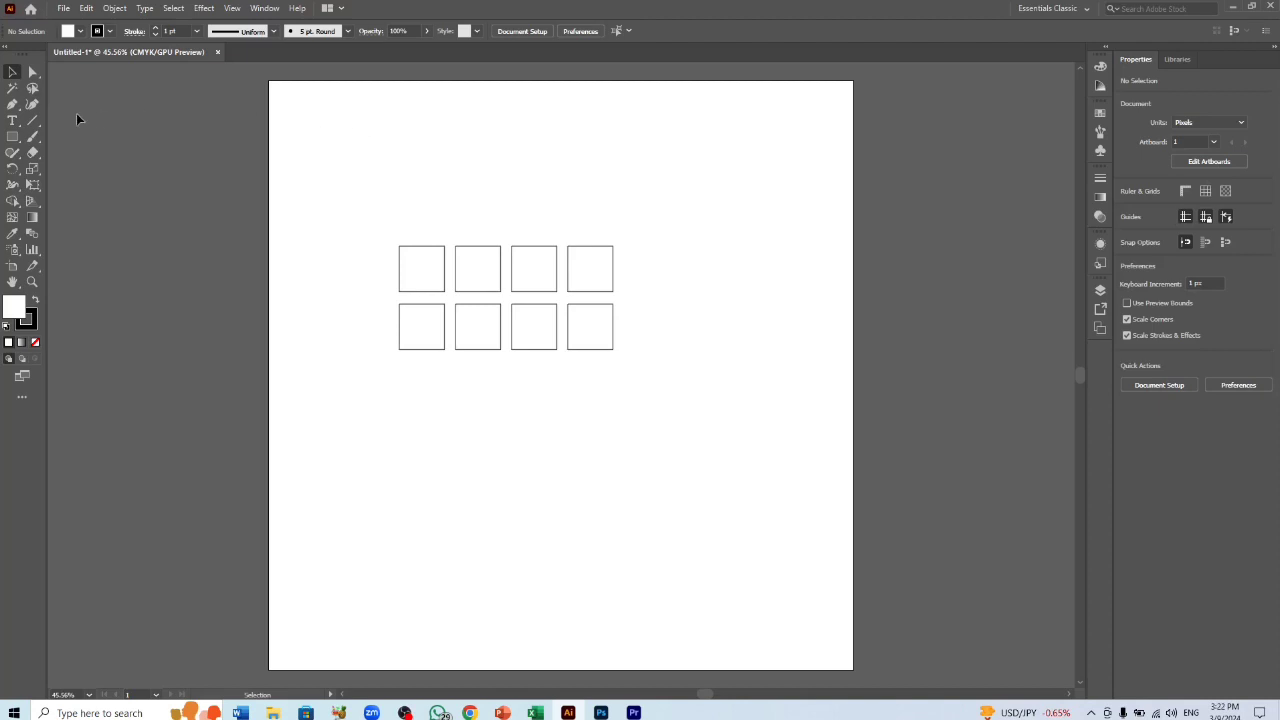
pyautogui.click(12, 88)
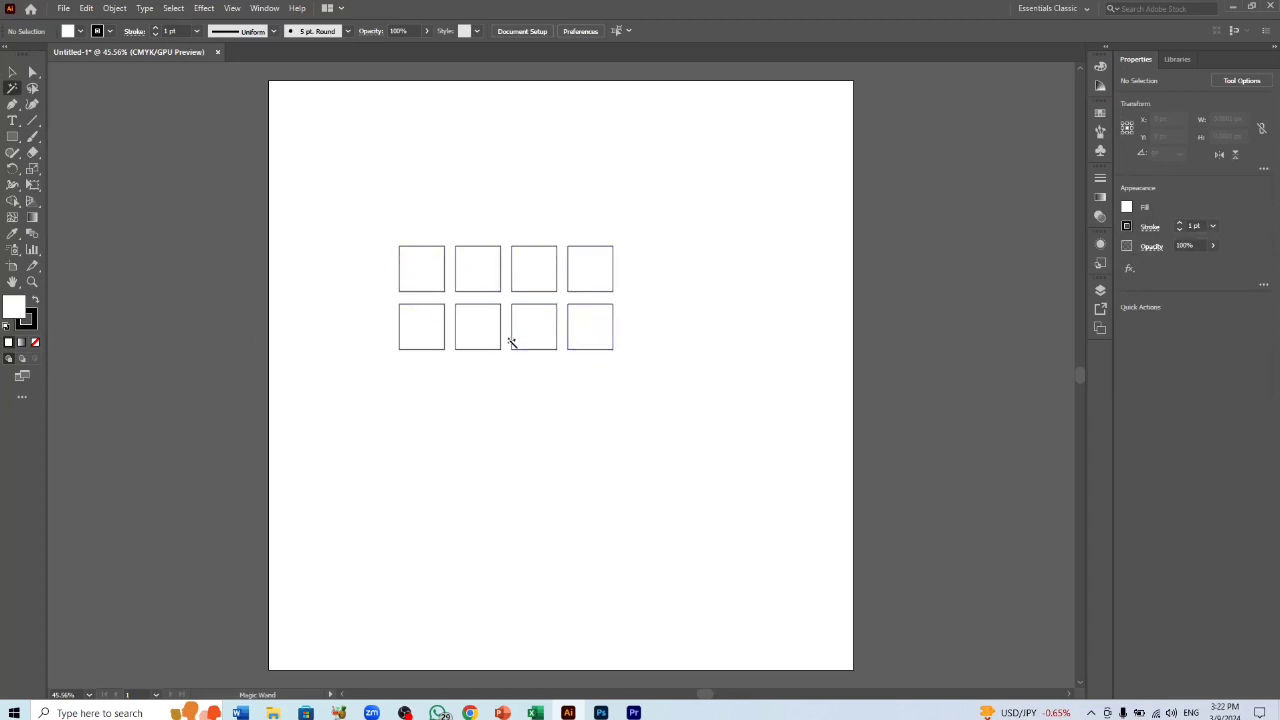
pyautogui.click(10, 74)
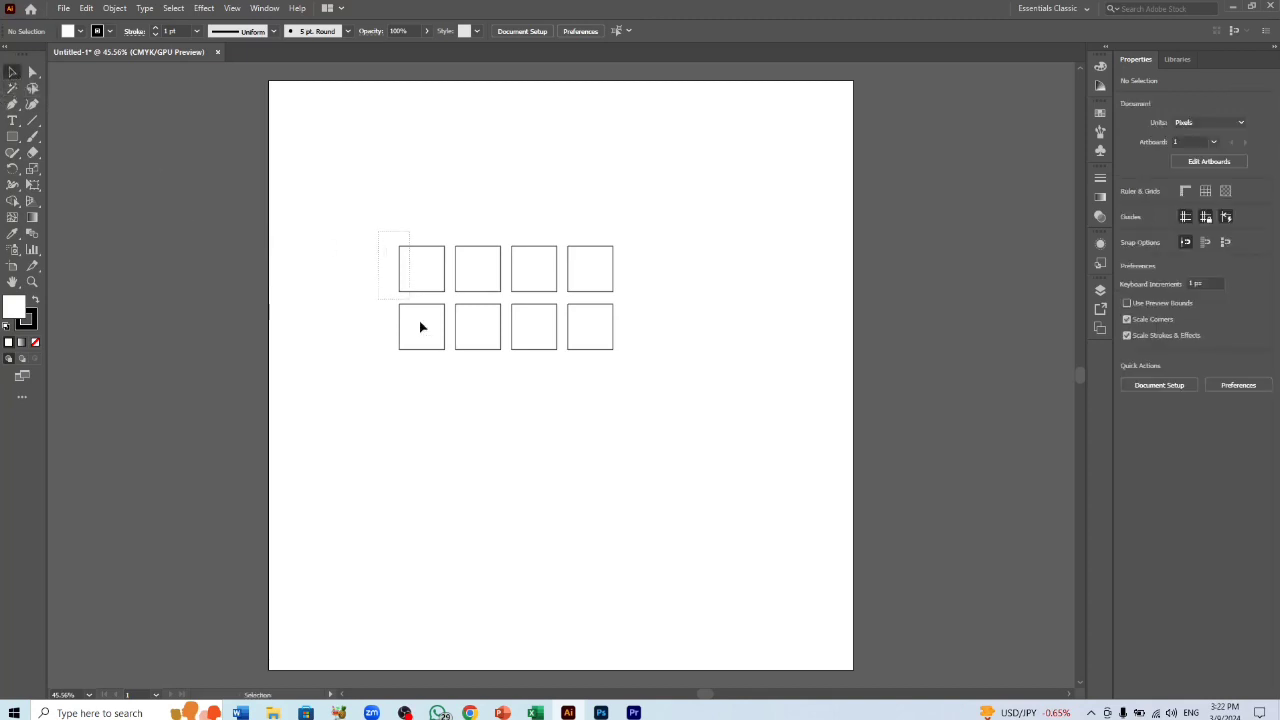
pyautogui.moveTo(421, 327); pyautogui.dragTo(443, 369)
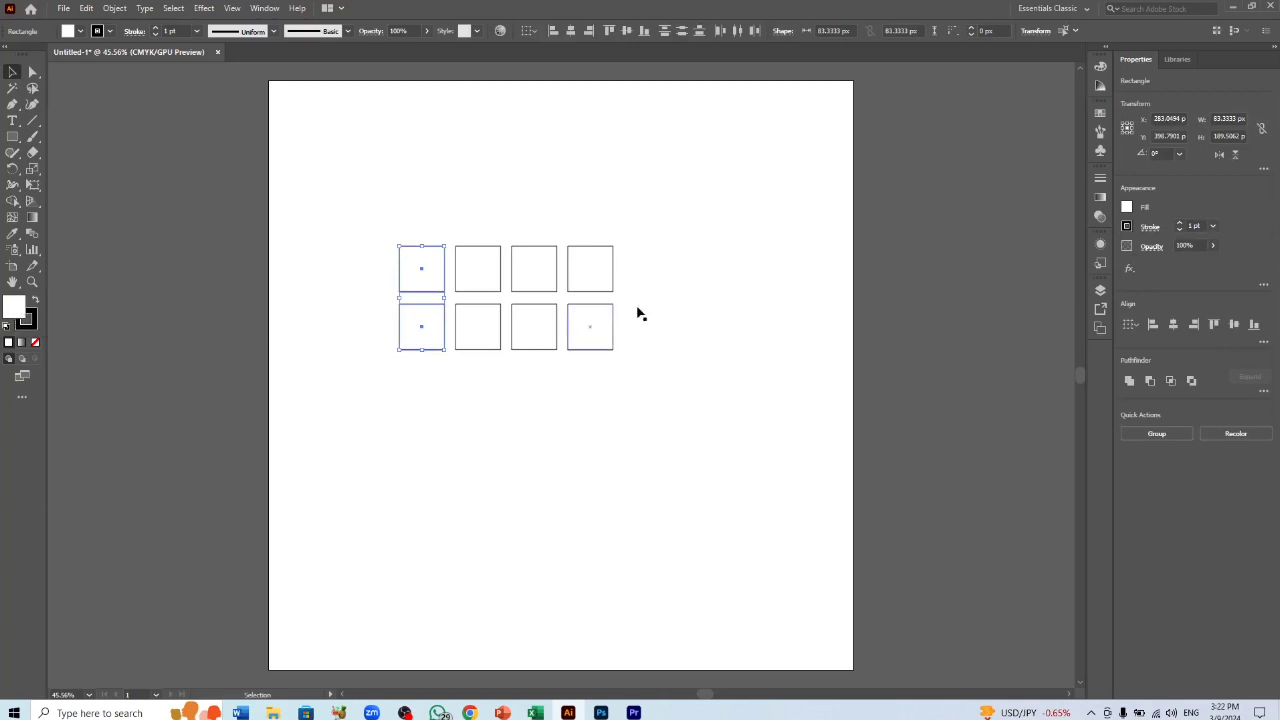
pyautogui.click(377, 209)
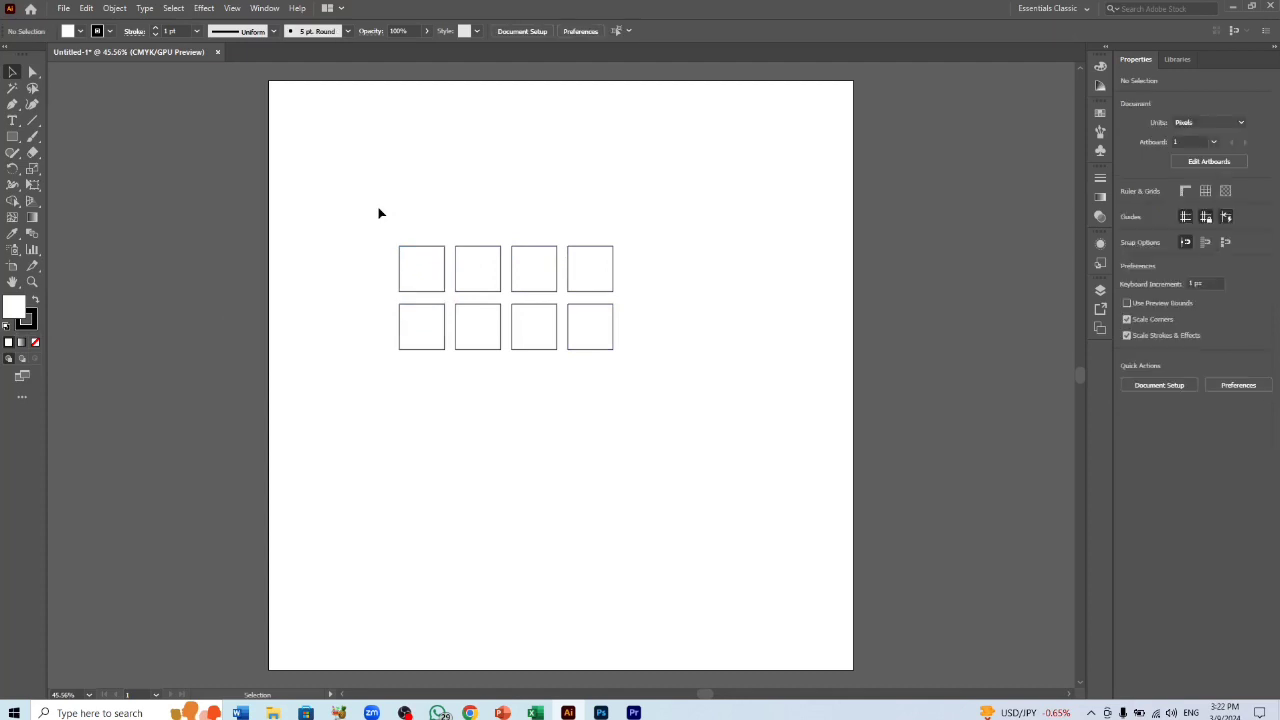
# - Fill the first two squares of the upper row and the first square of the lower row with orange, hue about 39°
pyautogui.moveTo(377, 209); pyautogui.dragTo(486, 280)
pyautogui.keyDown('shift'); pyautogui.click(422, 343); pyautogui.keyUp('shift')
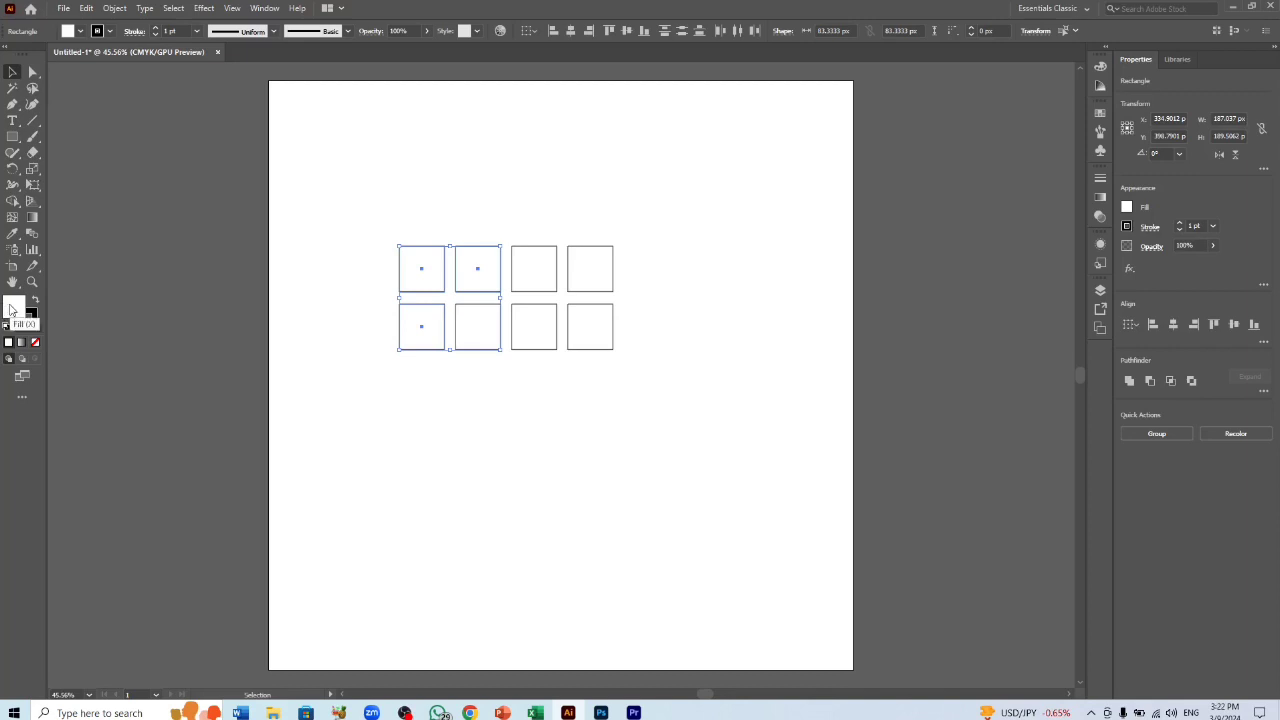
pyautogui.doubleClick(12, 307)
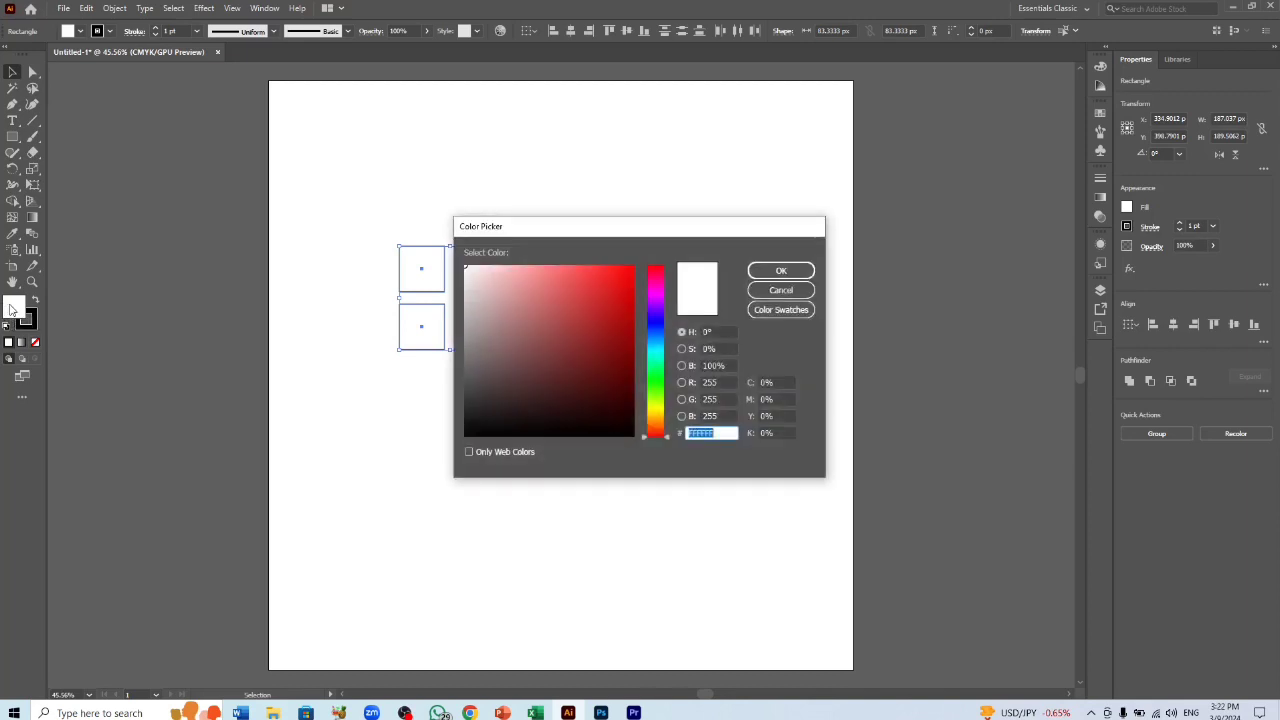
pyautogui.click(656, 419)
pyautogui.moveTo(617, 343)
pyautogui.mouseDown()
pyautogui.moveTo(606, 268)
pyautogui.moveTo(632, 278)
pyautogui.mouseUp()
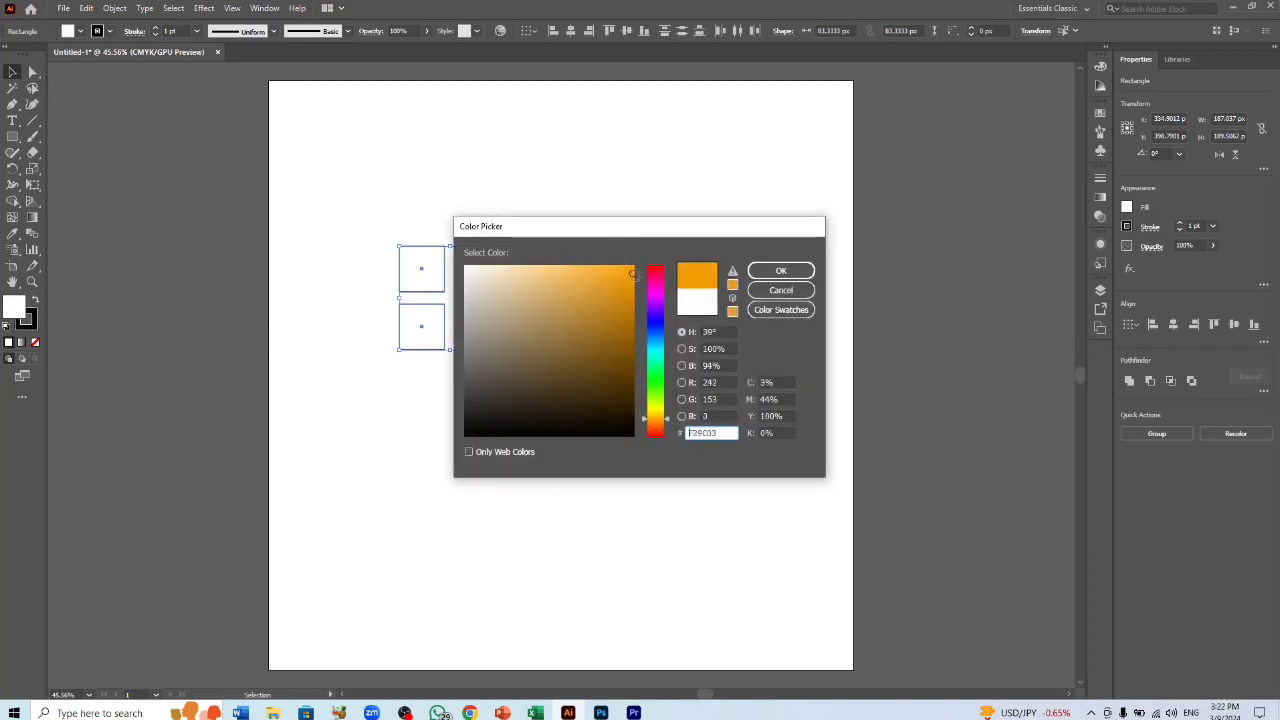
pyautogui.click(781, 270)
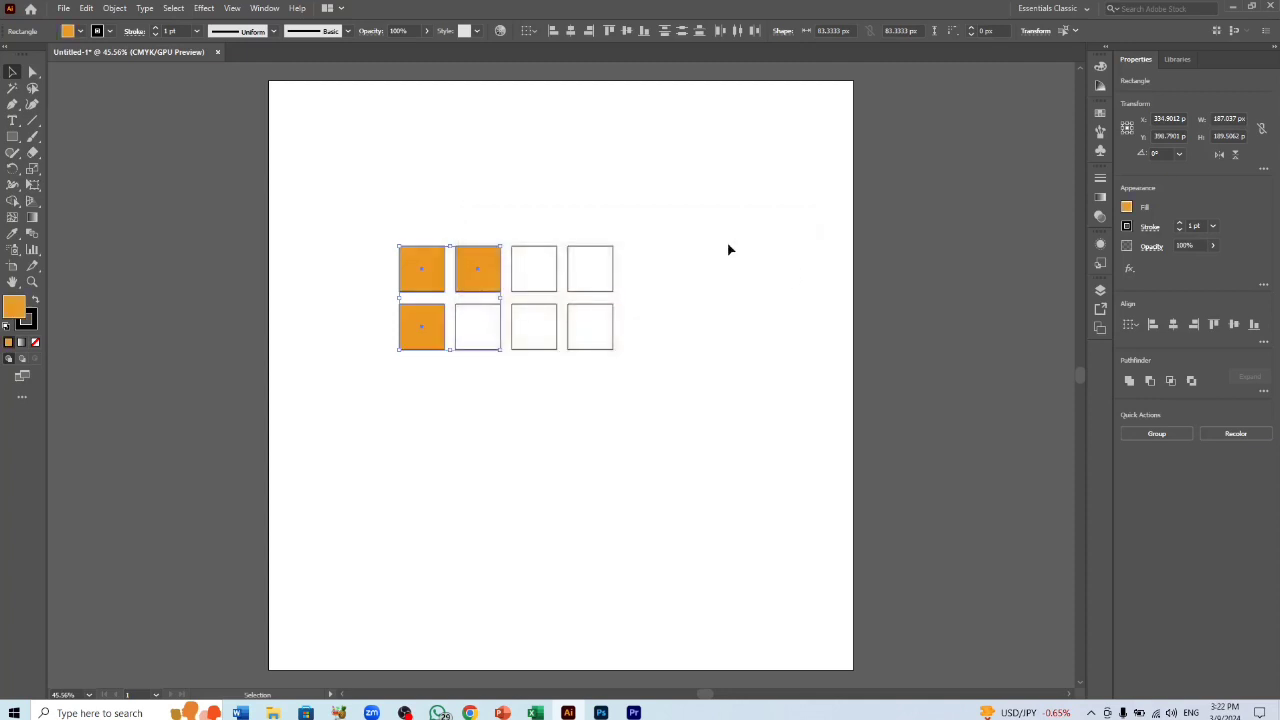
# - Fill the last two squares of the upper row and the last square of the lower row with green 1B9641
pyautogui.click(614, 178)
pyautogui.moveTo(537, 237); pyautogui.dragTo(646, 276)
pyautogui.keyDown('shift'); pyautogui.click(598, 338); pyautogui.keyUp('shift')
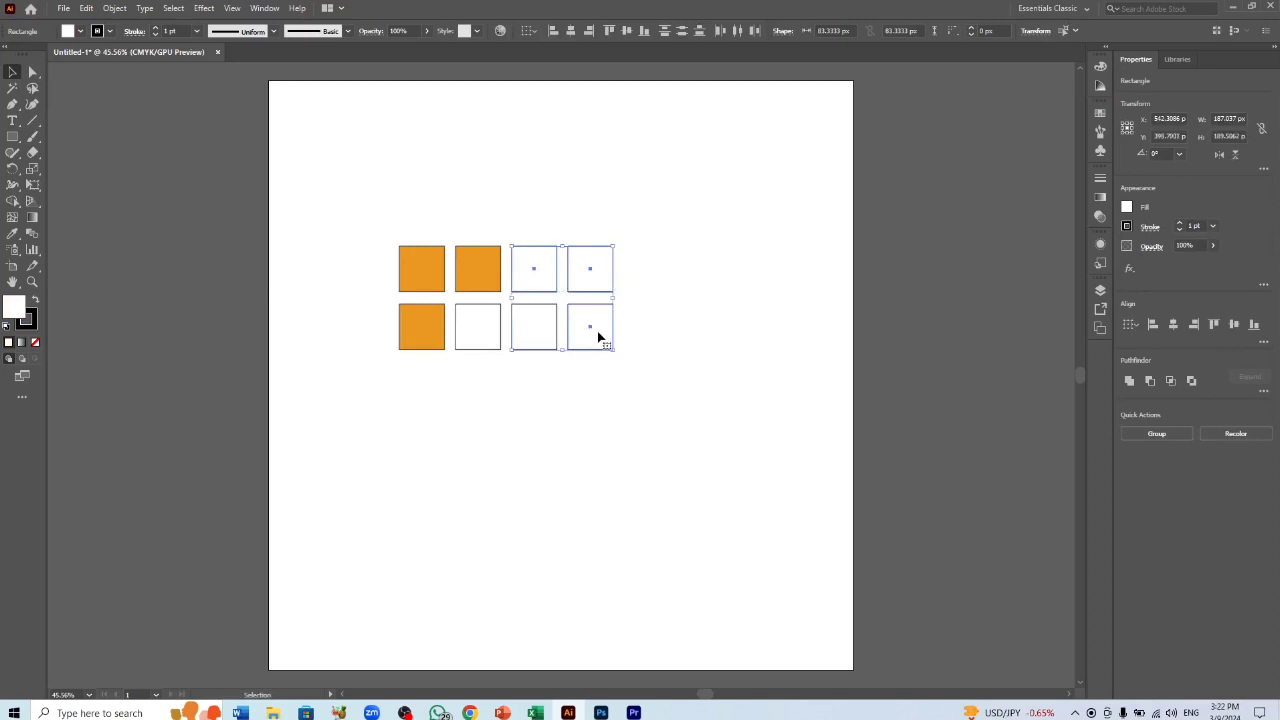
pyautogui.doubleClick(15, 308)
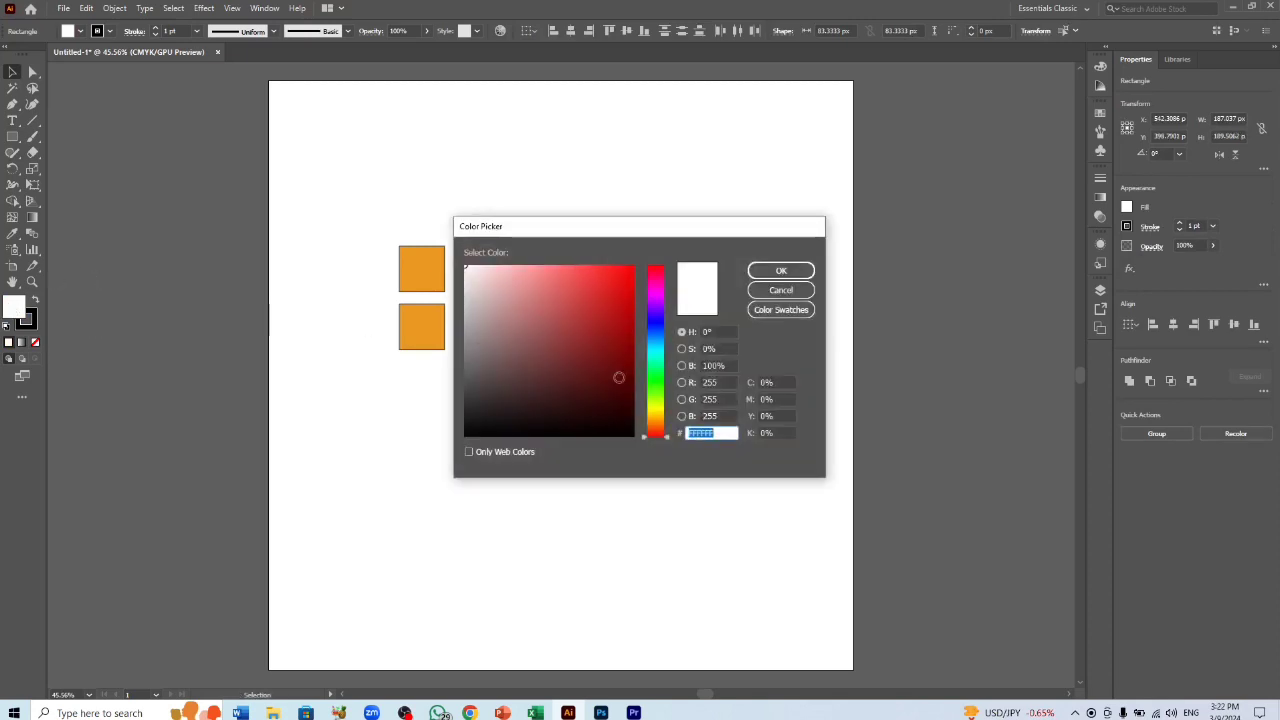
pyautogui.click(655, 371)
pyautogui.click(608, 344)
pyautogui.moveTo(608, 344); pyautogui.dragTo(604, 335)
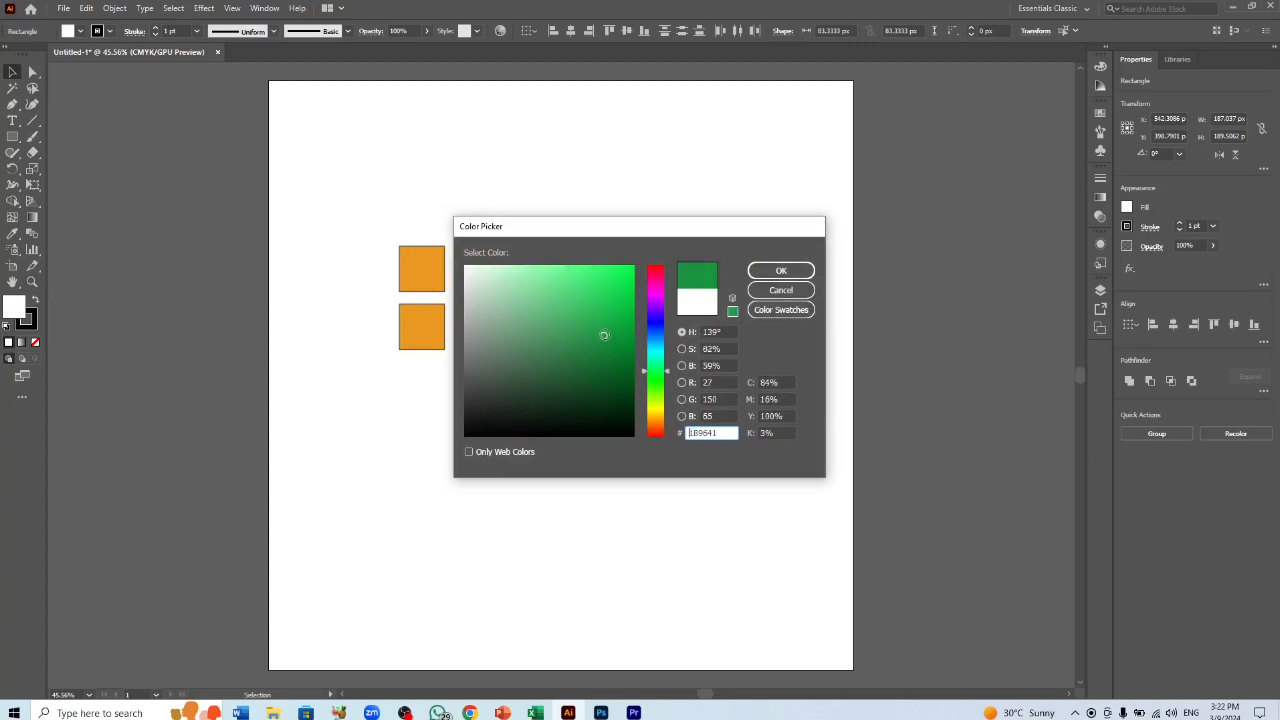
pyautogui.click(779, 272)
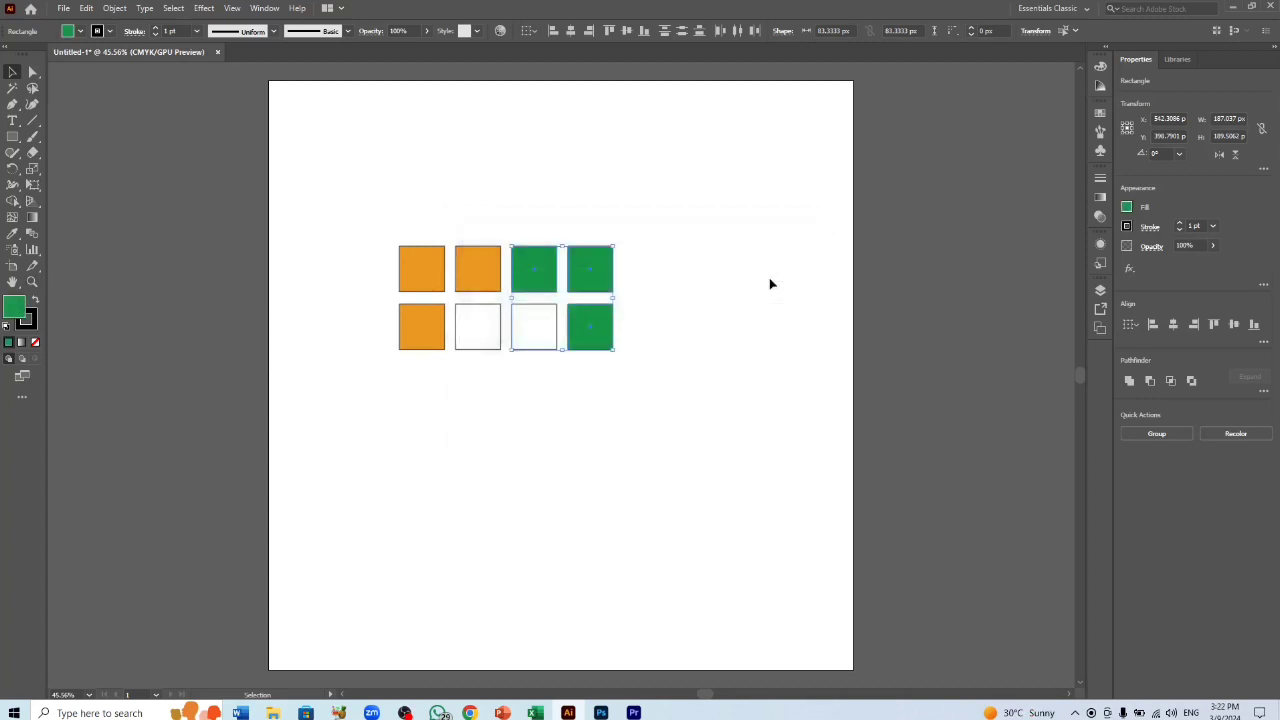
pyautogui.click(681, 261)
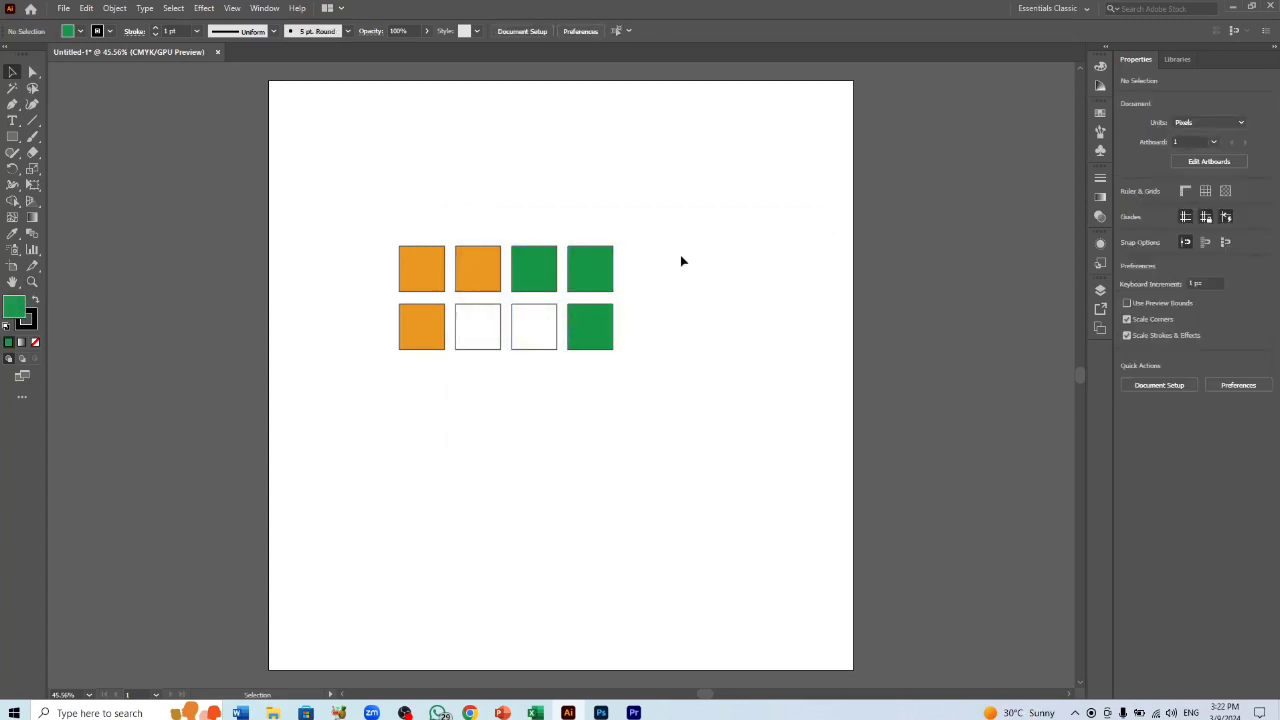
# - Select the orange, green and white squares in turn by fill color with the Magic Wand, and clear the selection
pyautogui.click(11, 88)
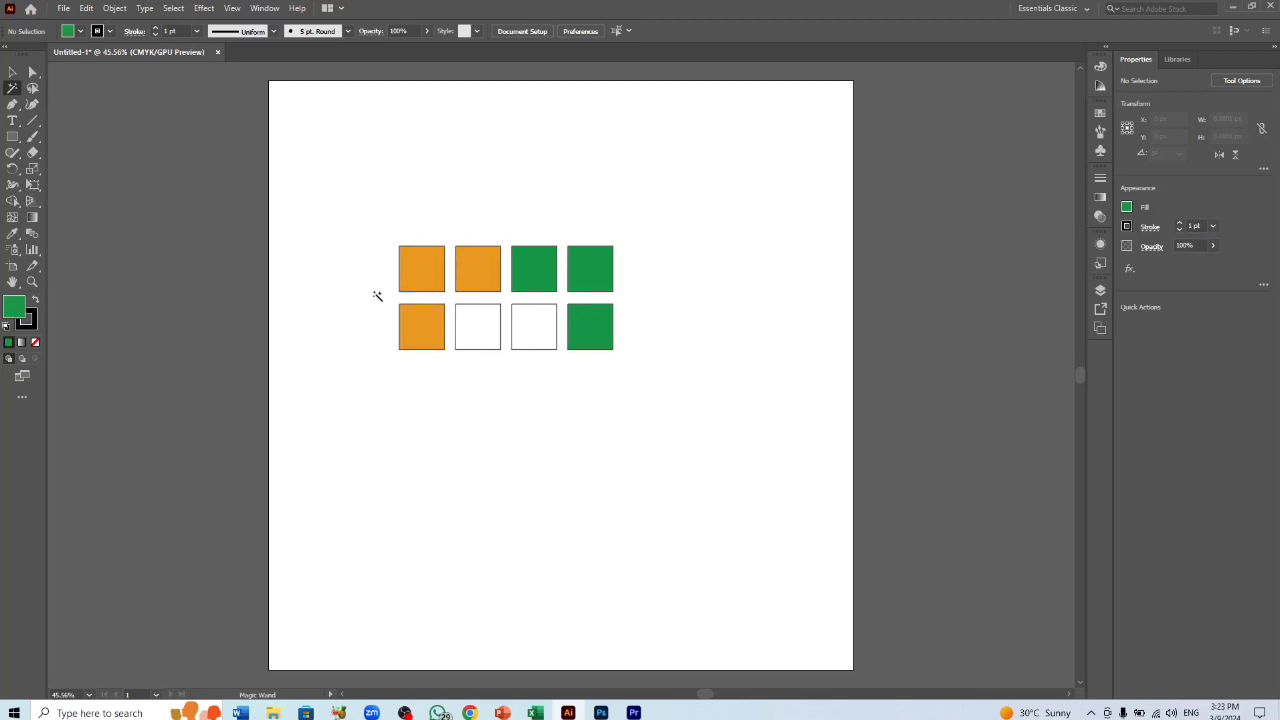
pyautogui.click(418, 265)
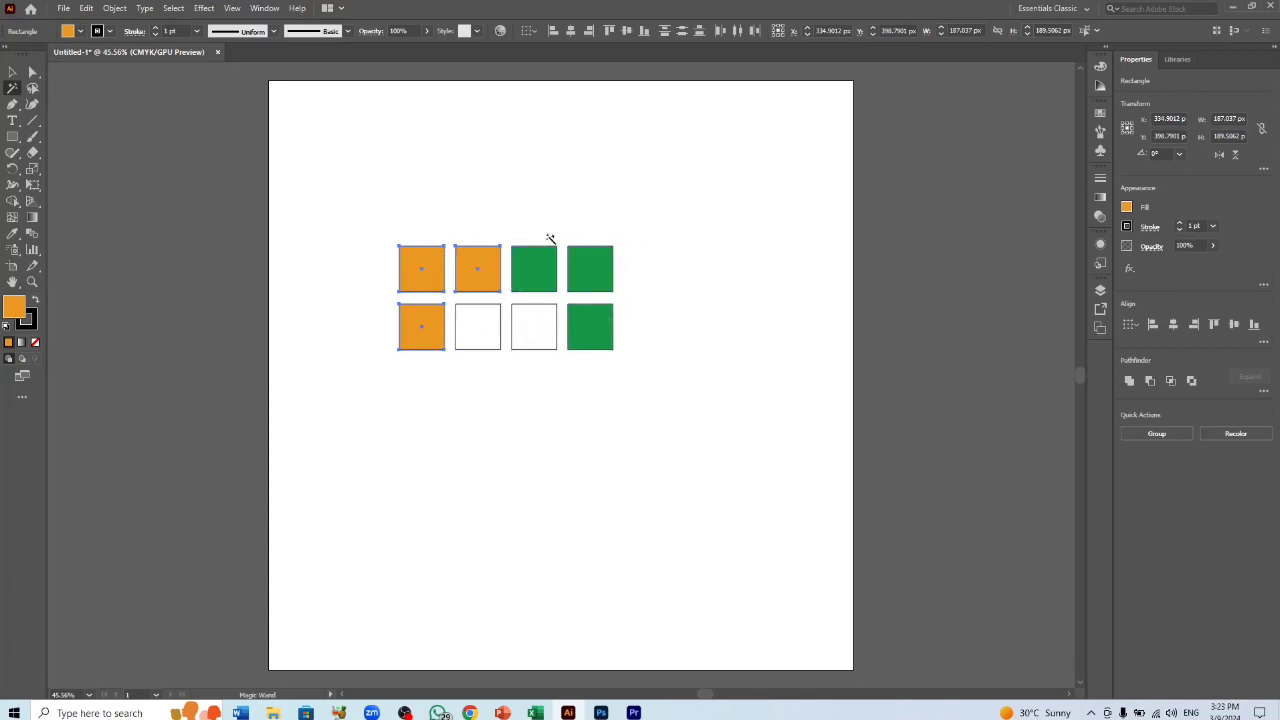
pyautogui.click(590, 272)
pyautogui.click(474, 333)
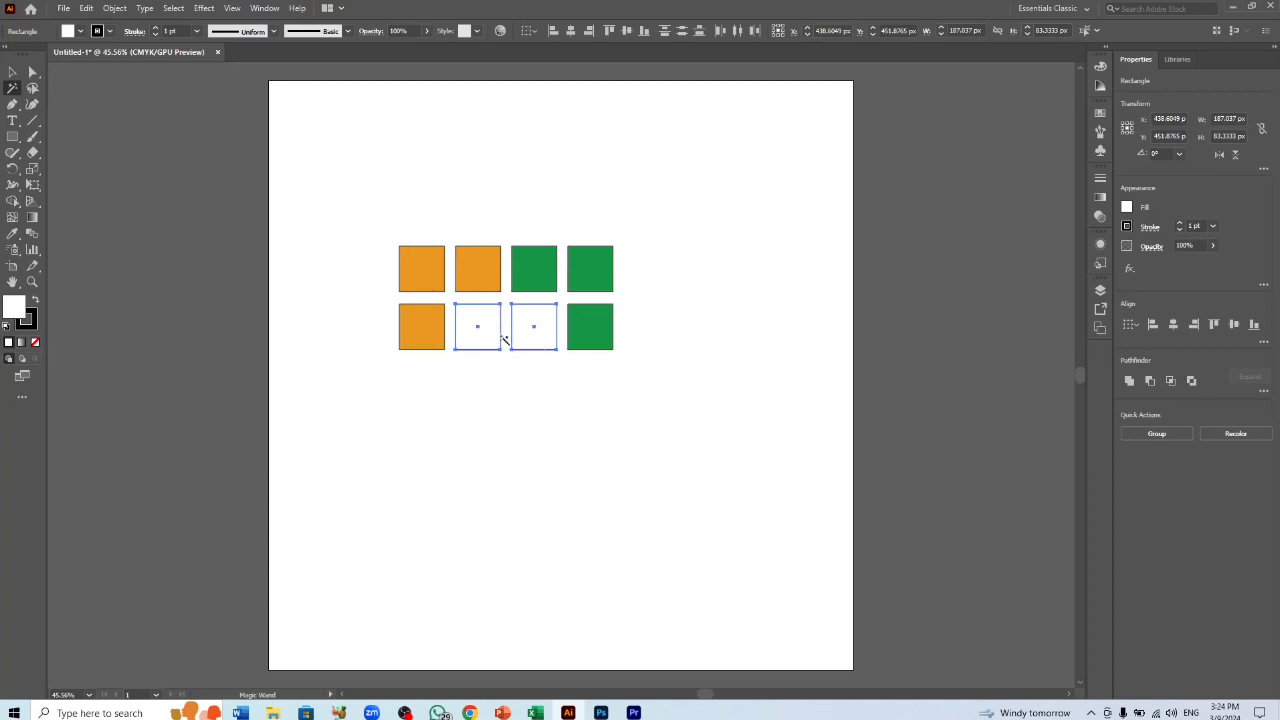
pyautogui.click(13, 74)
pyautogui.click(380, 208)
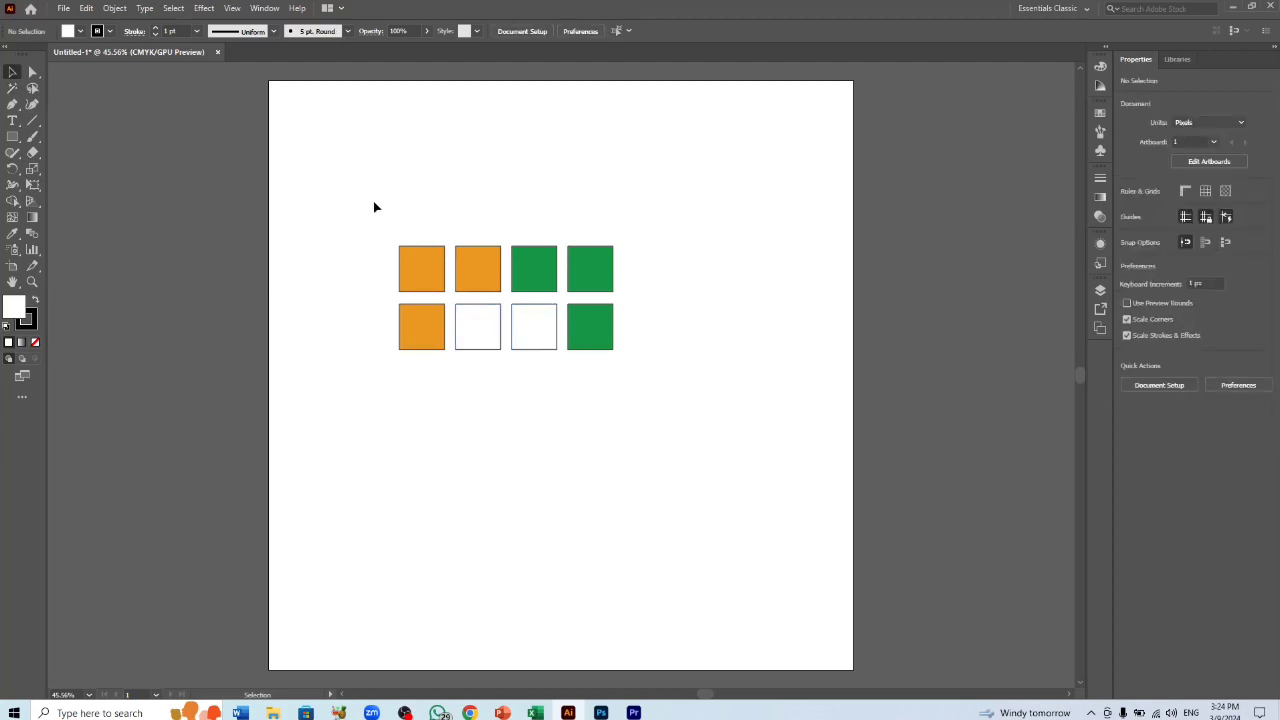
# - Set the Magic Wand options to match Stroke Color instead of Fill Color
pyautogui.doubleClick(11, 88)
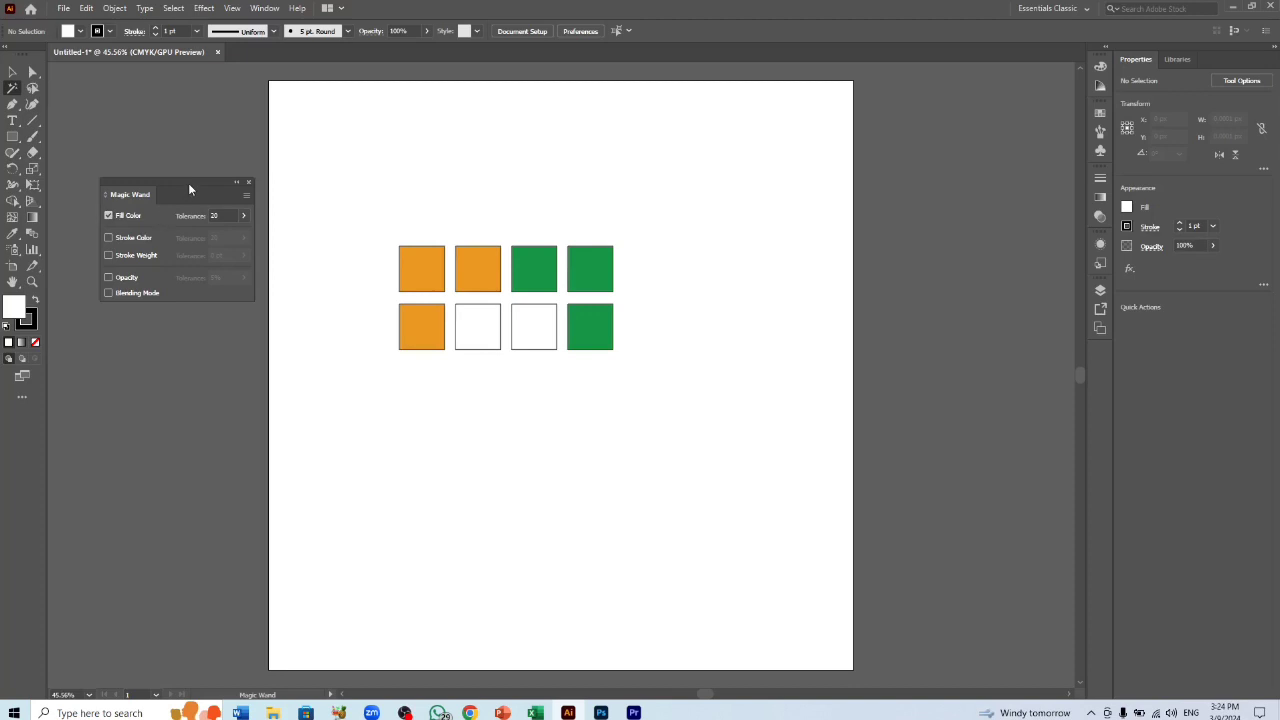
pyautogui.click(135, 217)
pyautogui.click(111, 239)
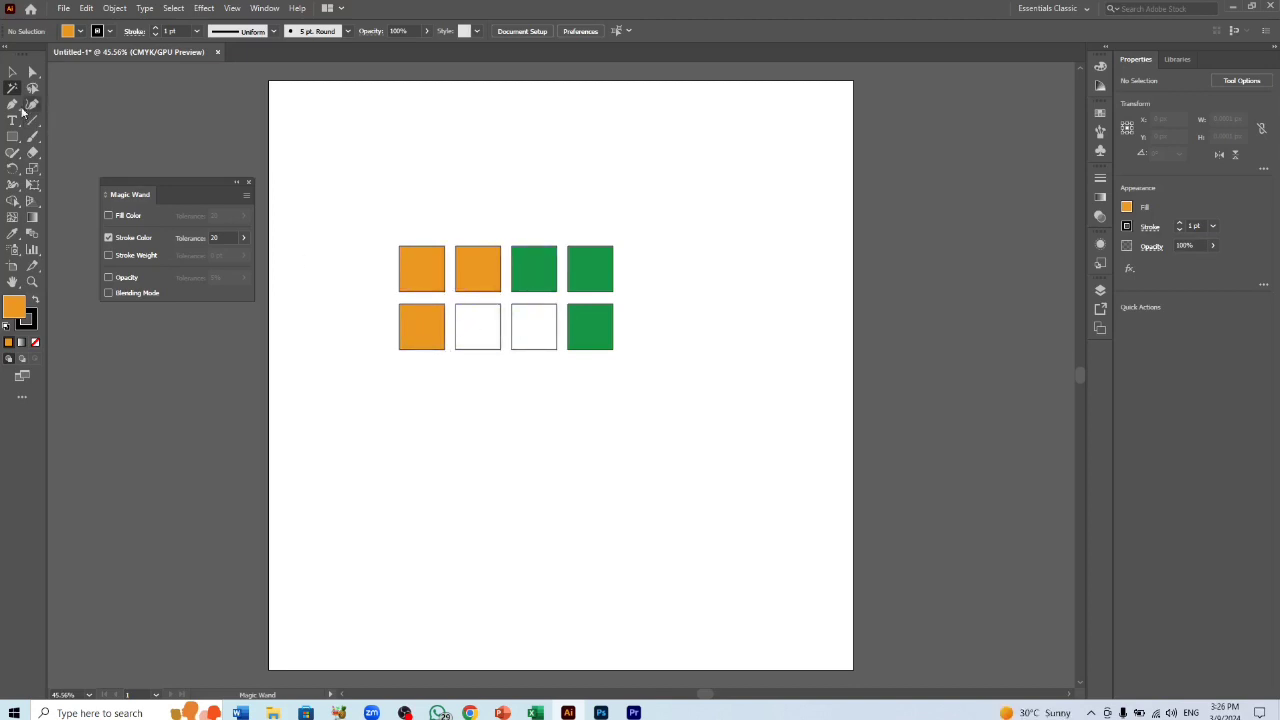
# - Set the stroke weight of all eight squares to 3 pt and deselect them
pyautogui.click(12, 72)
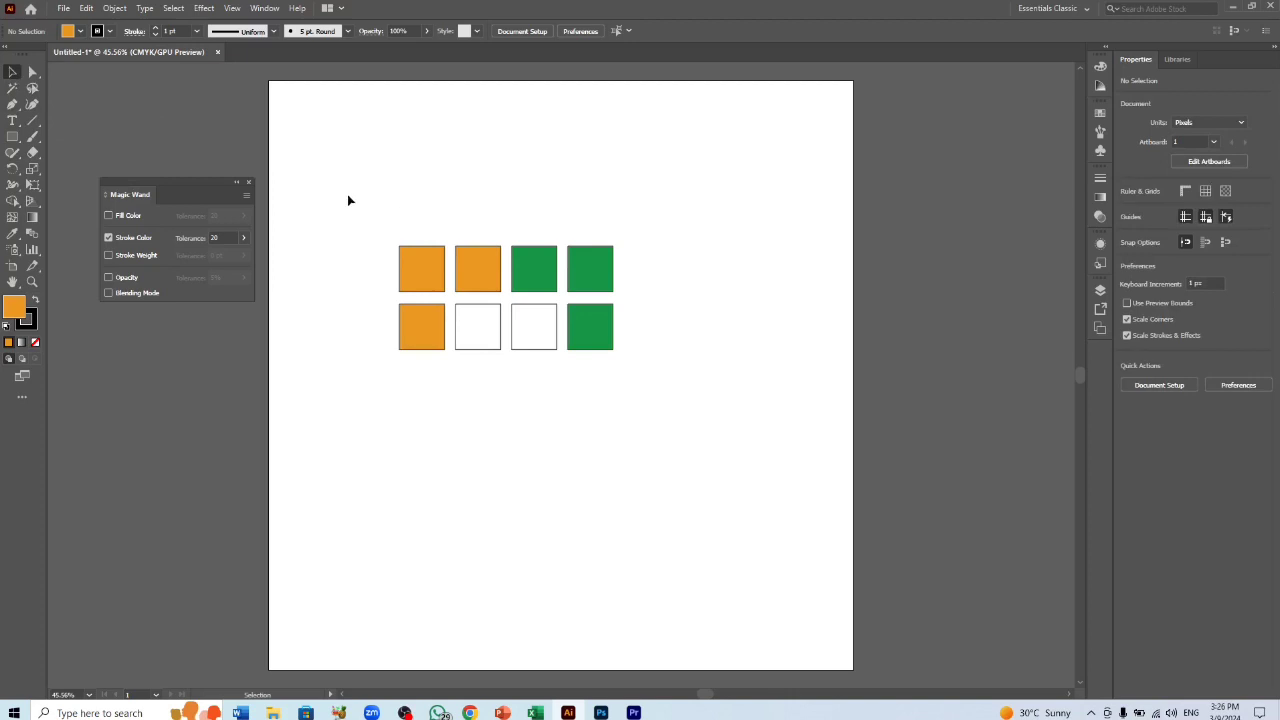
pyautogui.moveTo(348, 200); pyautogui.dragTo(646, 363)
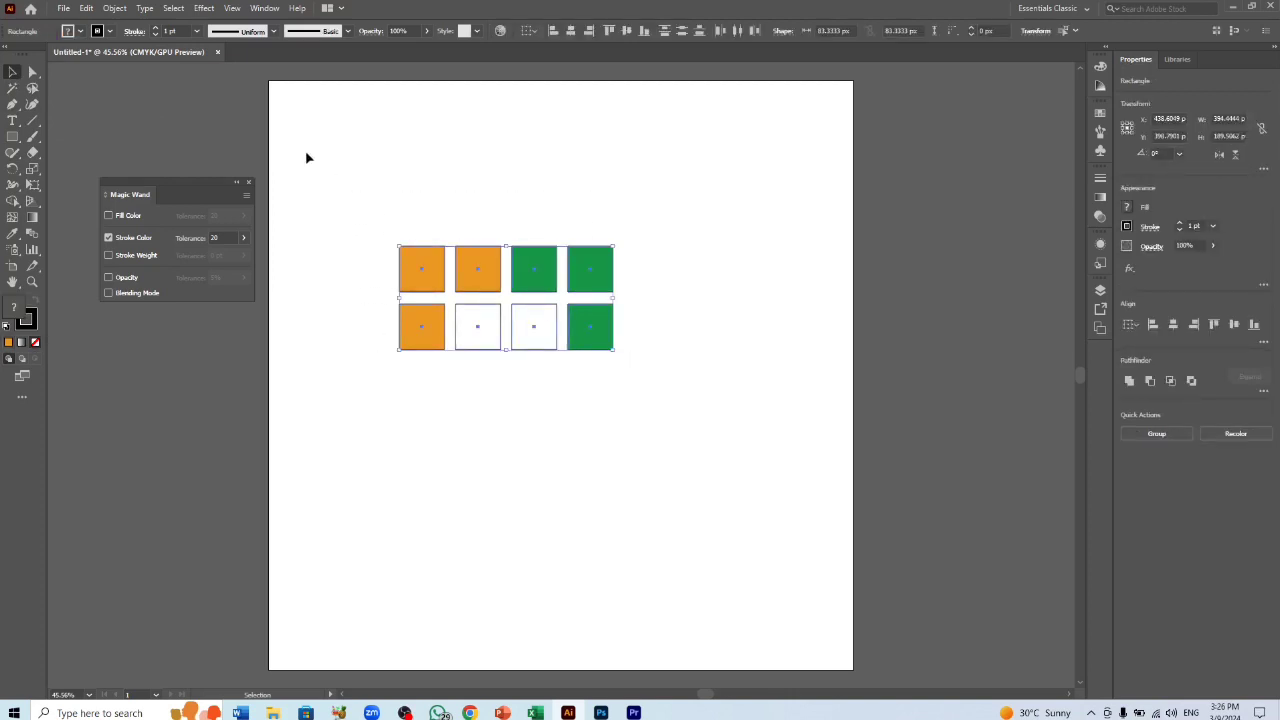
pyautogui.click(198, 32)
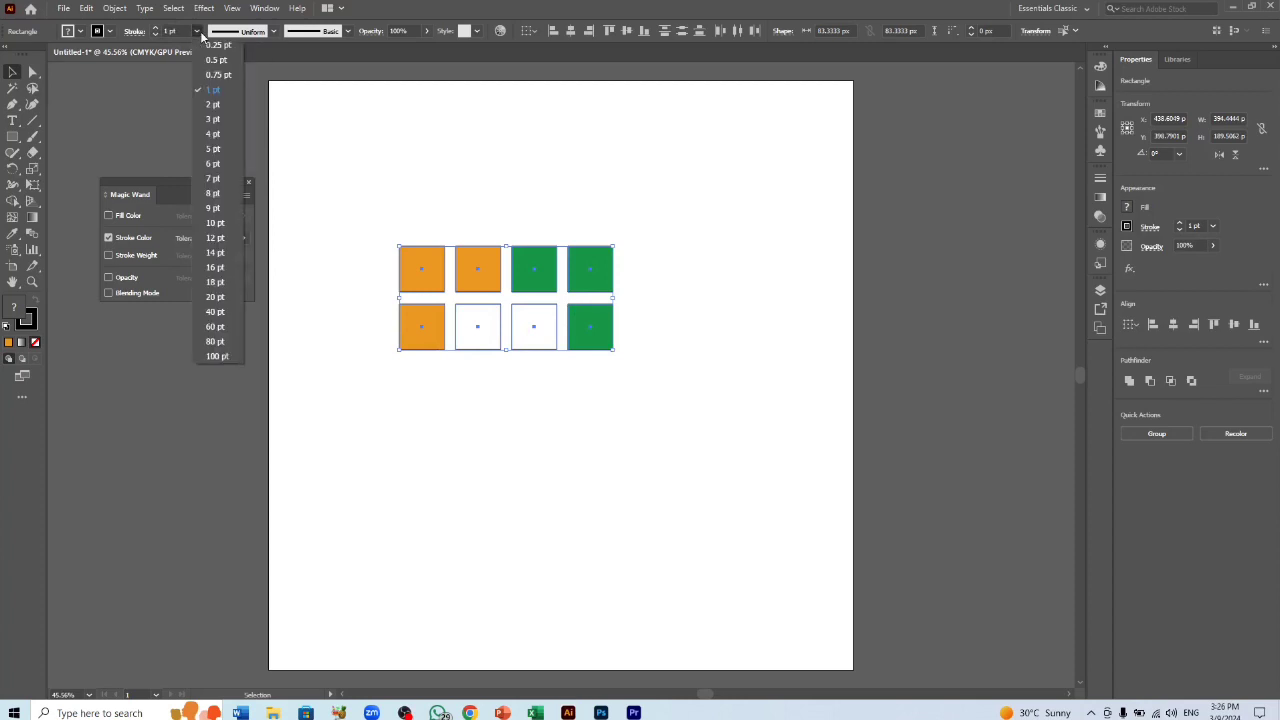
pyautogui.click(218, 132)
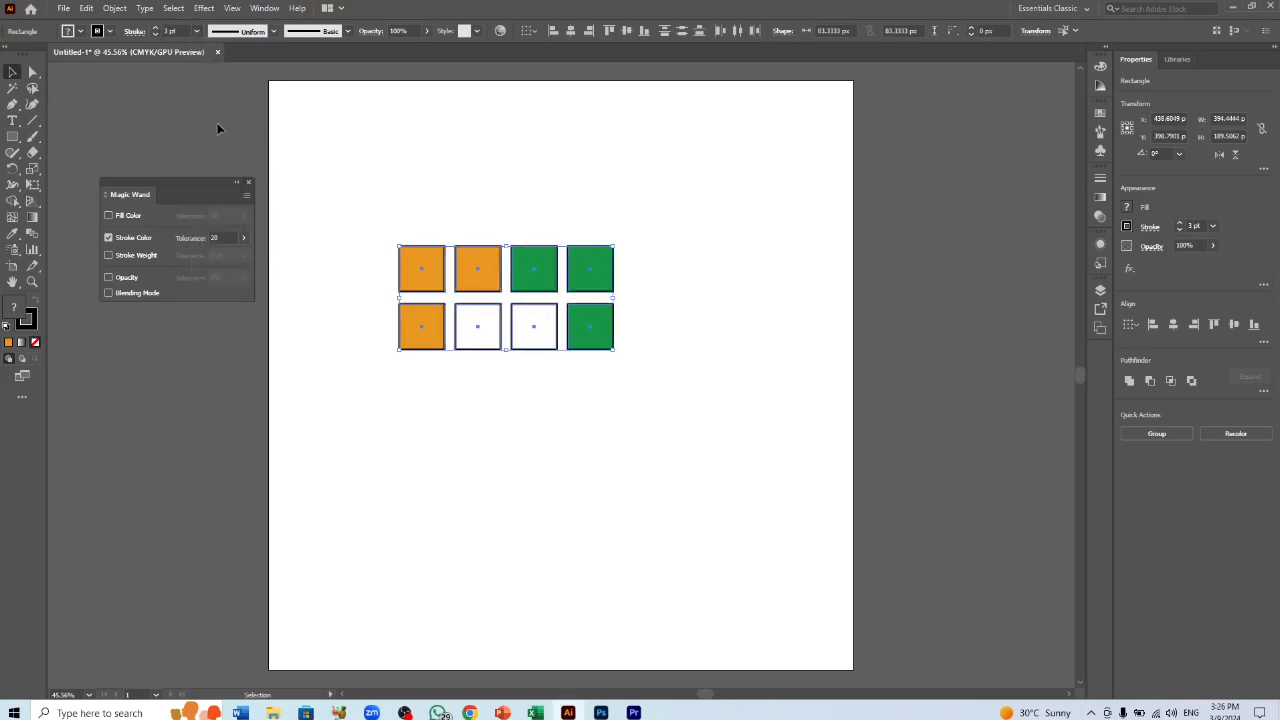
pyautogui.click(413, 195)
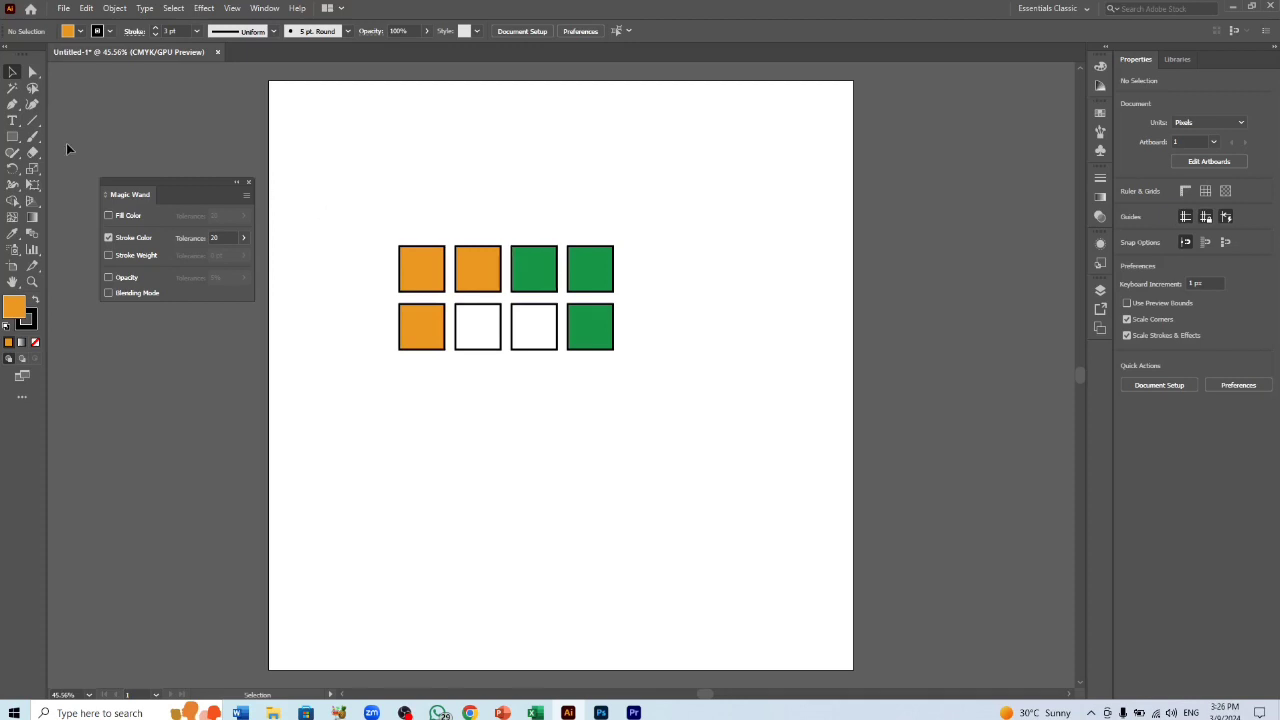
# - Select all squares sharing the same stroke color with the Magic Wand, and clear the selection
pyautogui.click(12, 88)
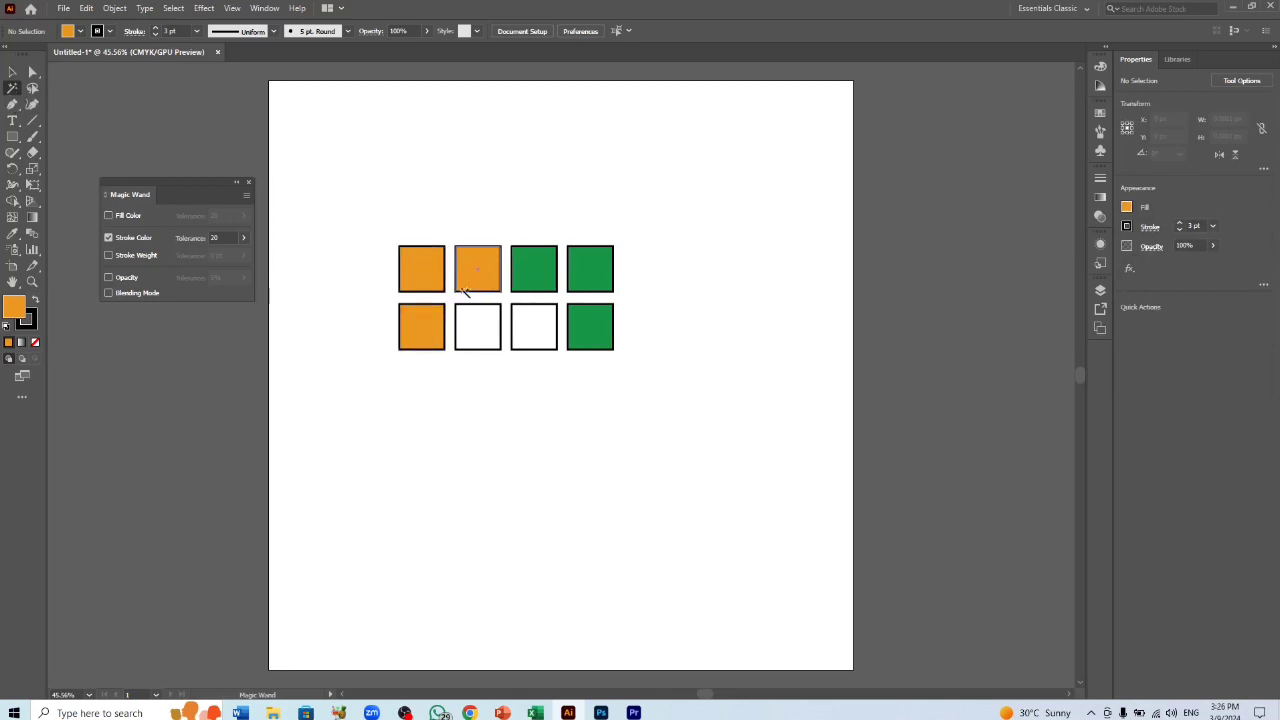
pyautogui.click(423, 281)
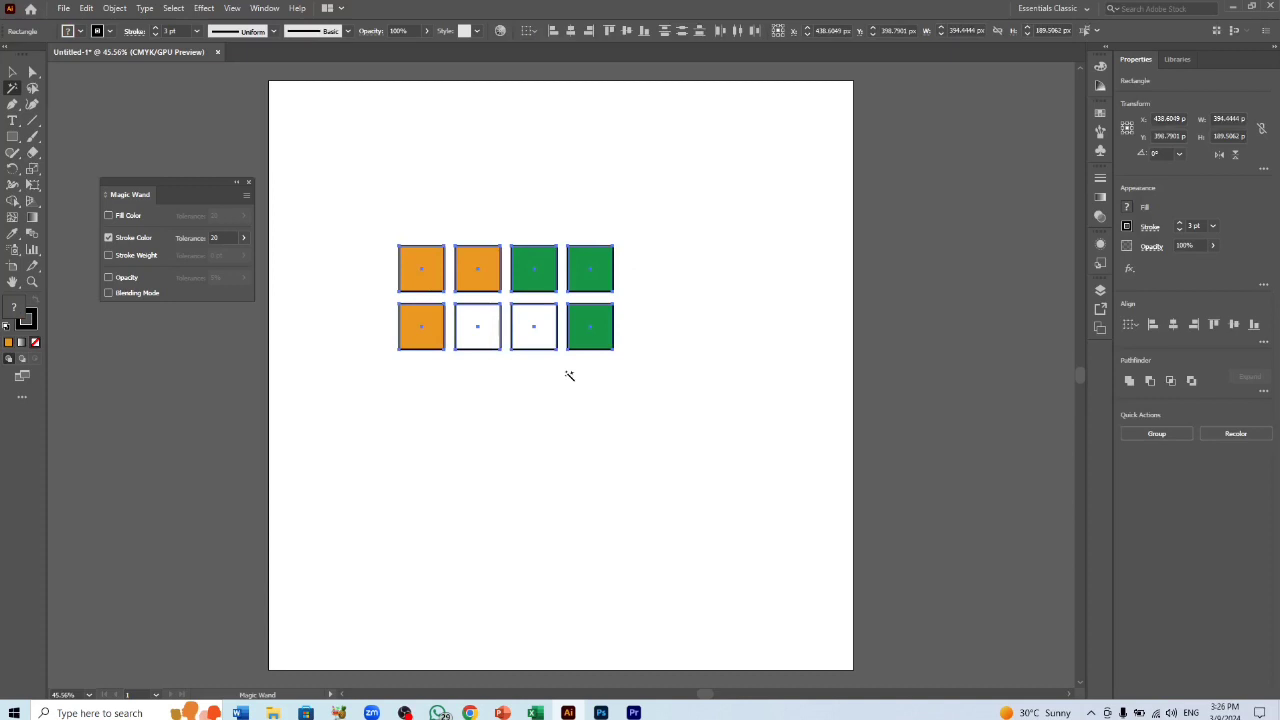
pyautogui.click(11, 74)
pyautogui.click(402, 174)
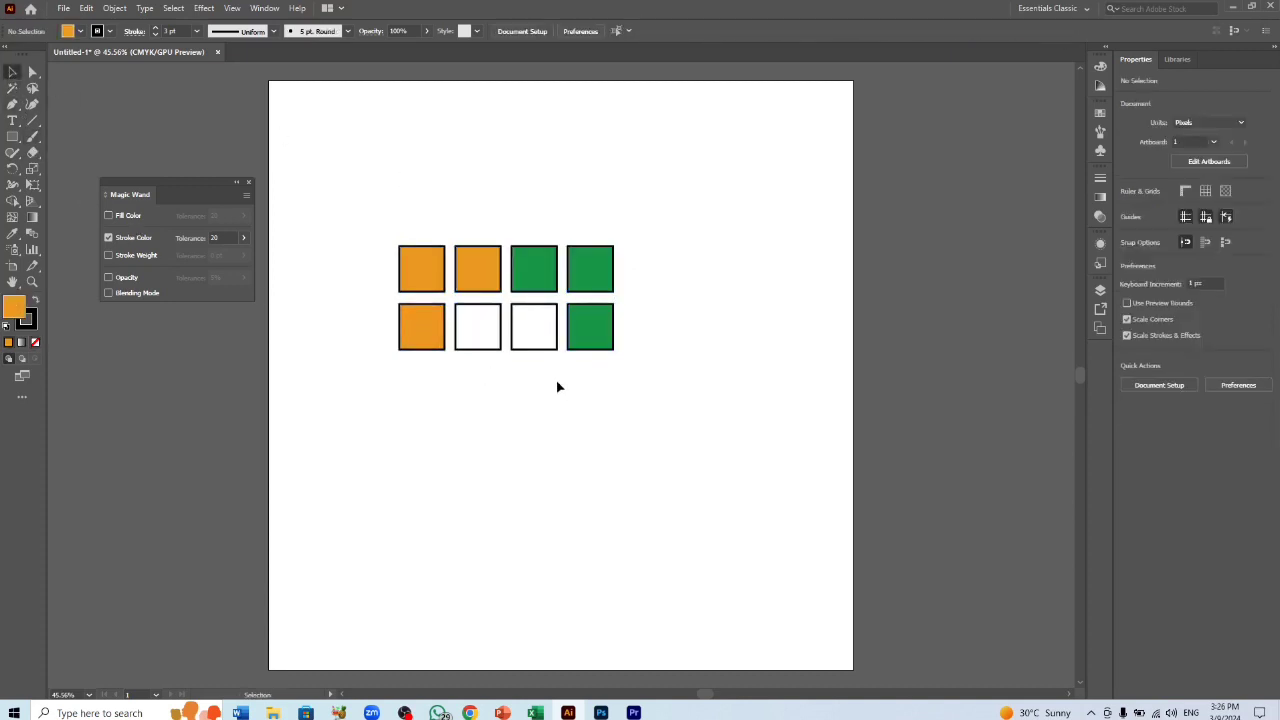
# - Change the stroke color of the two white squares to light blue and deselect them
pyautogui.moveTo(530, 368); pyautogui.dragTo(458, 346)
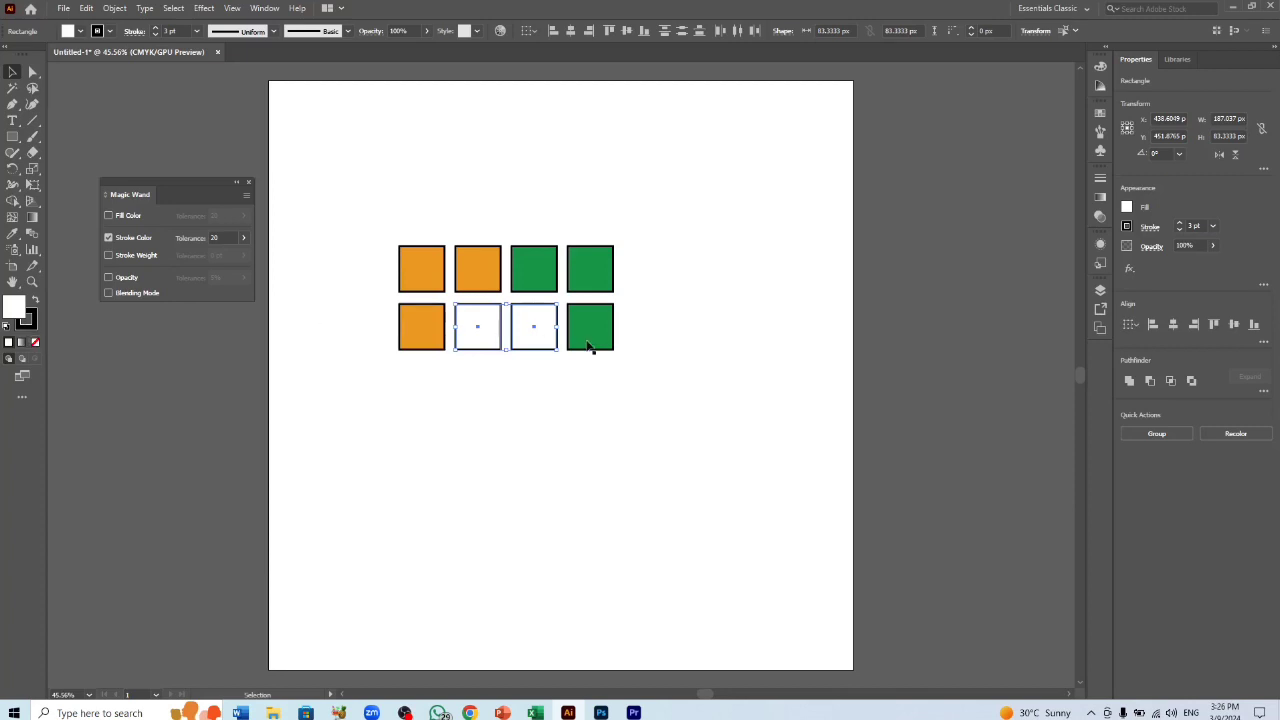
pyautogui.click(1148, 229)
pyautogui.click(1127, 227)
pyautogui.click(1127, 227)
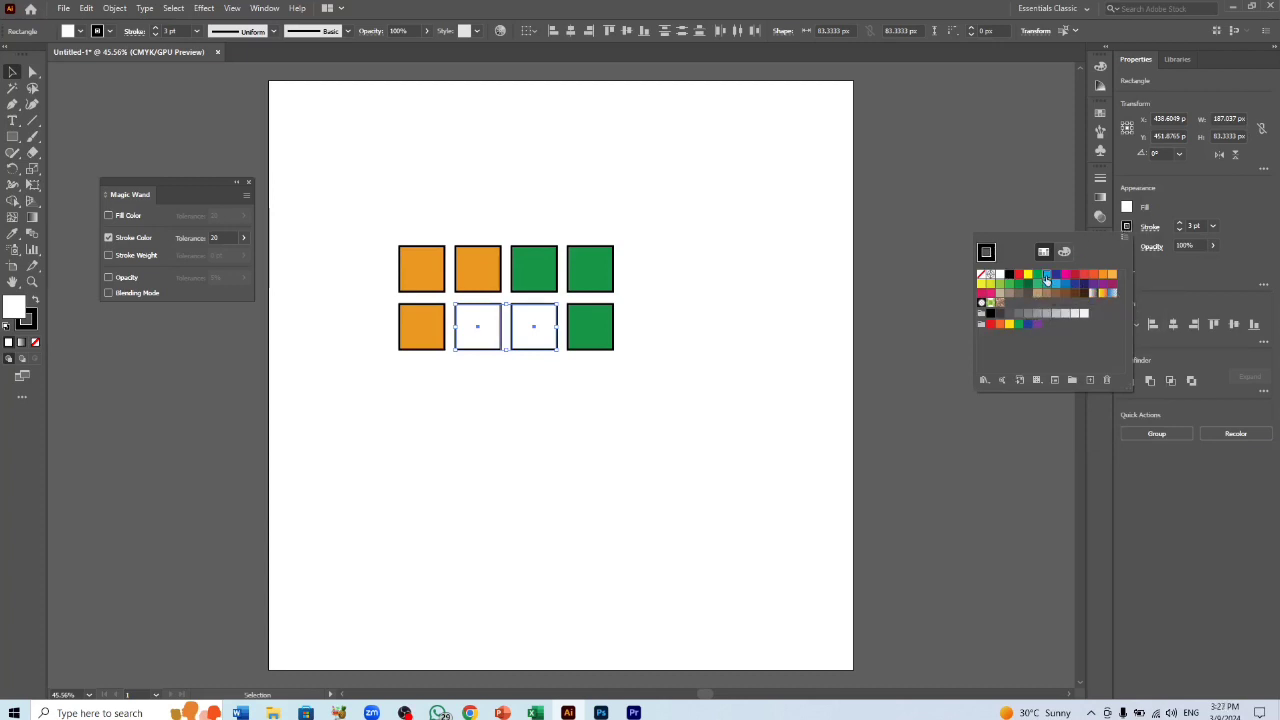
pyautogui.click(1046, 279)
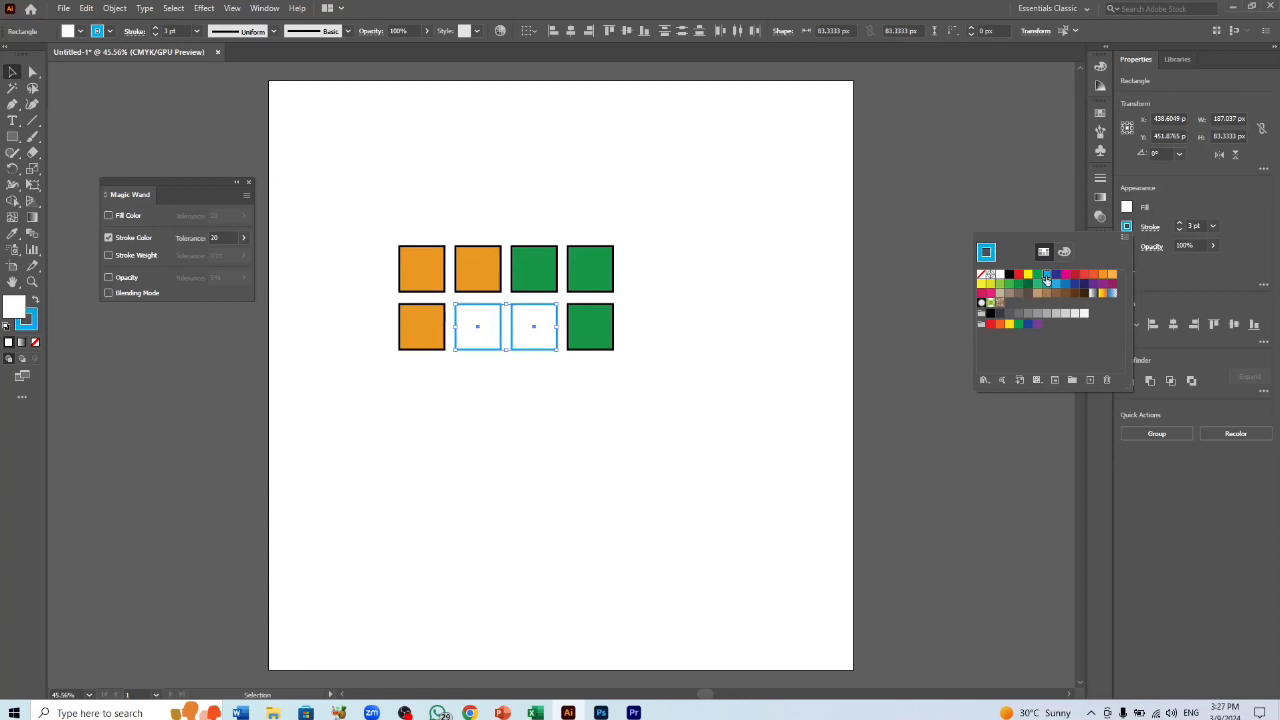
pyautogui.click(390, 371)
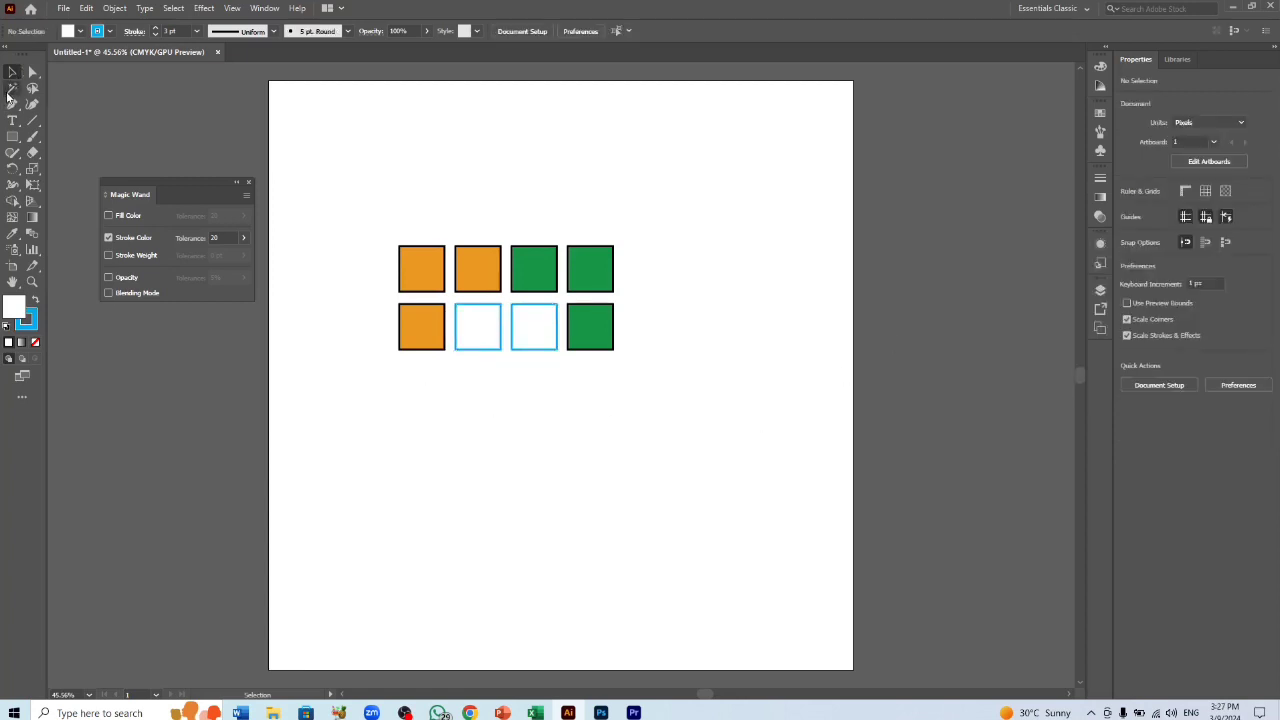
# - Select all the black-stroked squares by stroke color with the Magic Wand
pyautogui.click(13, 90)
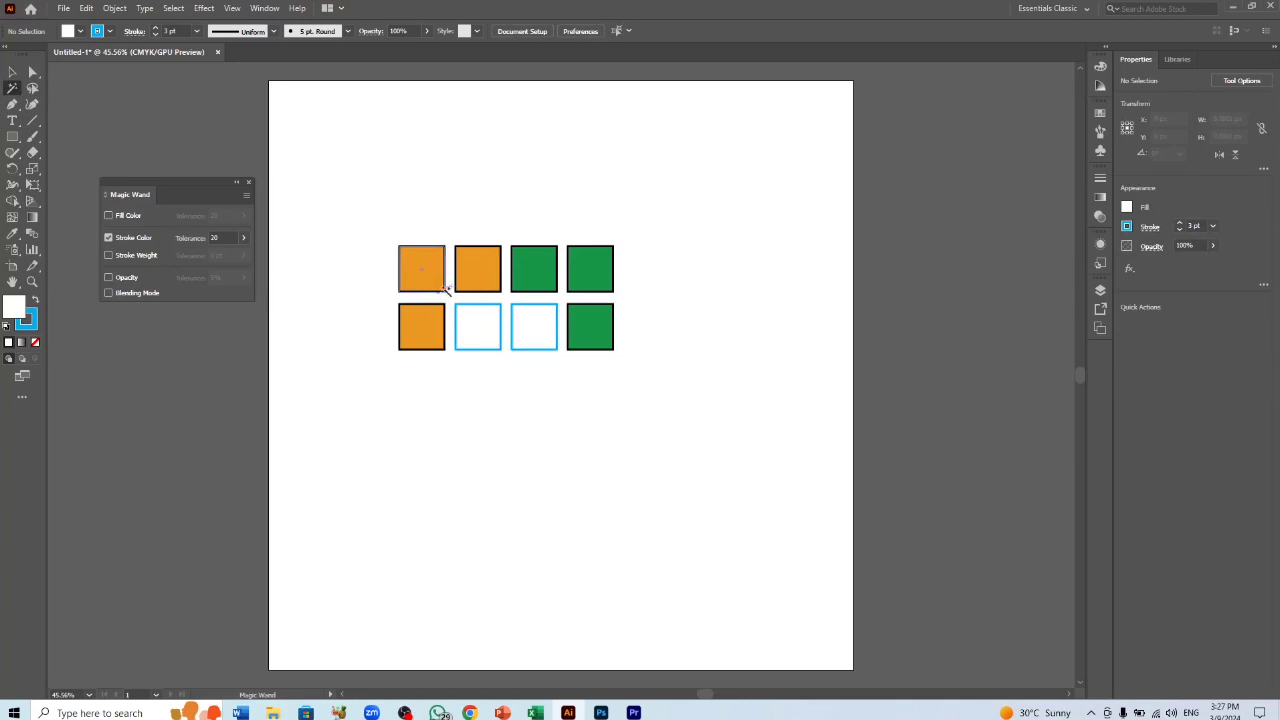
pyautogui.click(548, 276)
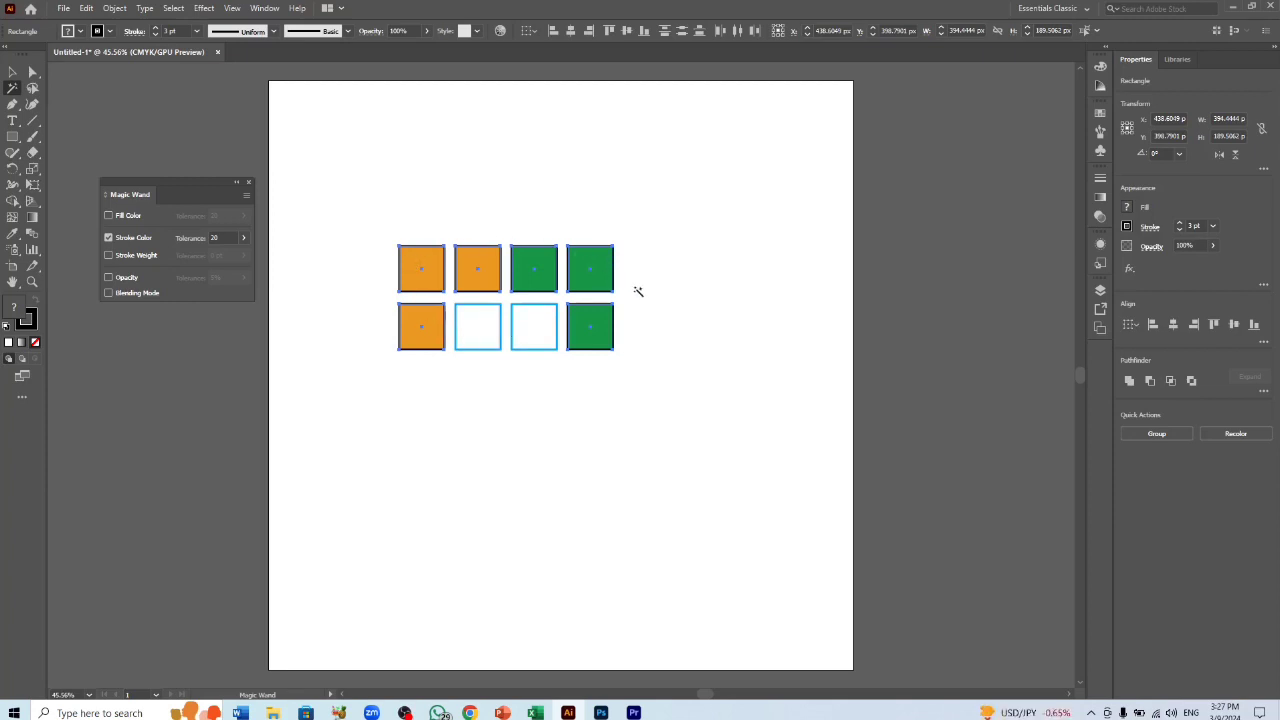
# - Set the Magic Wand options to match Stroke Weight instead of Stroke Color, and clear the selection
pyautogui.click(121, 240)
pyautogui.click(108, 256)
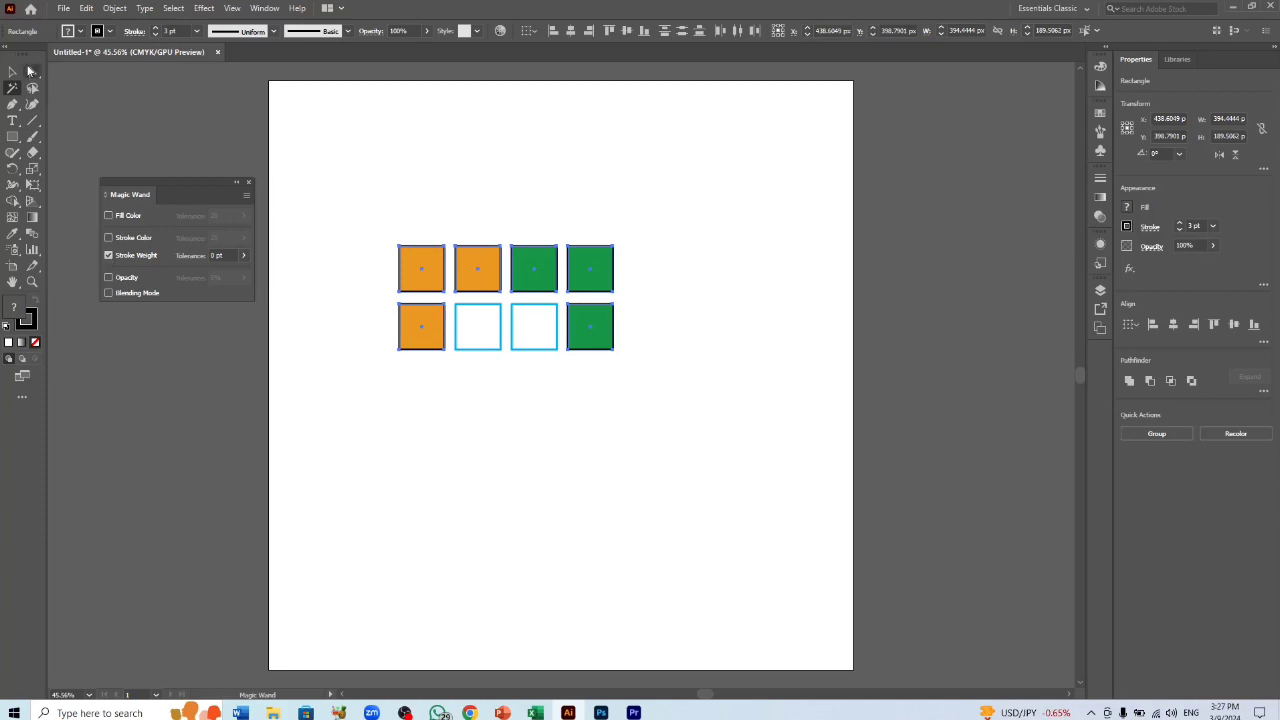
pyautogui.click(12, 72)
pyautogui.click(400, 173)
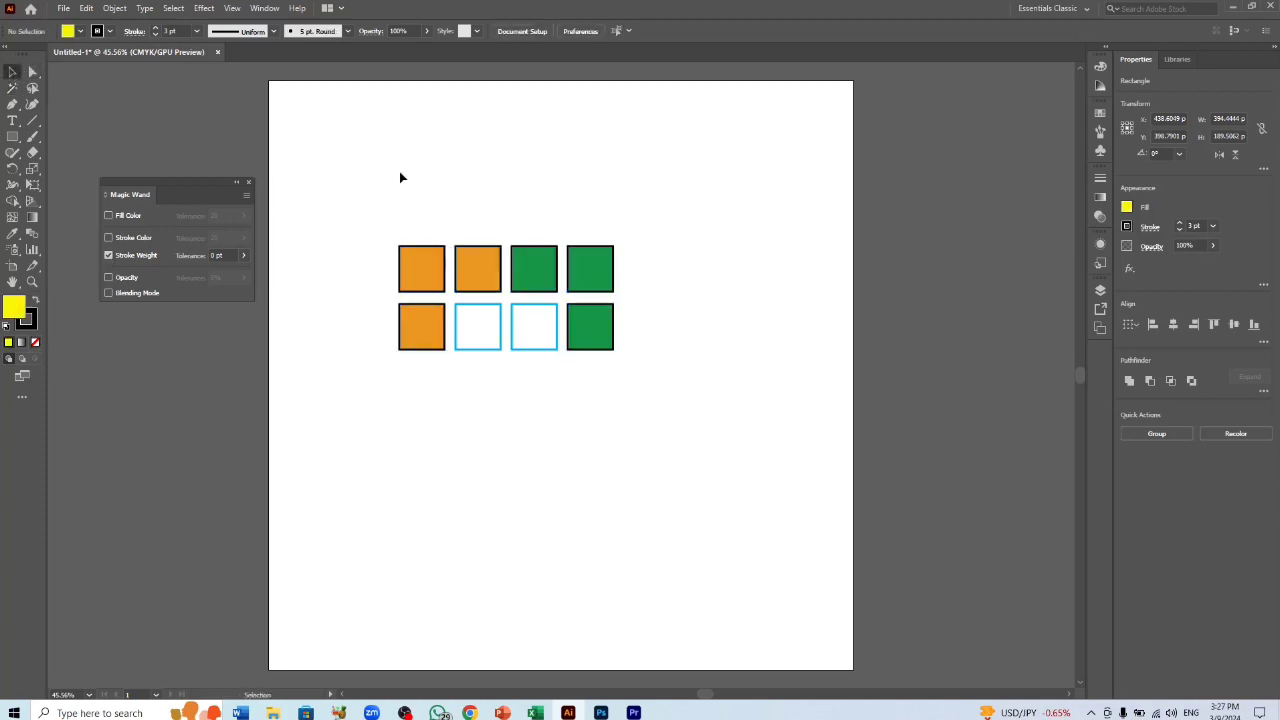
# - With the default fill and stroke restored, select all squares of equal stroke weight using the Magic Wand, and clear the selection
pyautogui.click(11, 89)
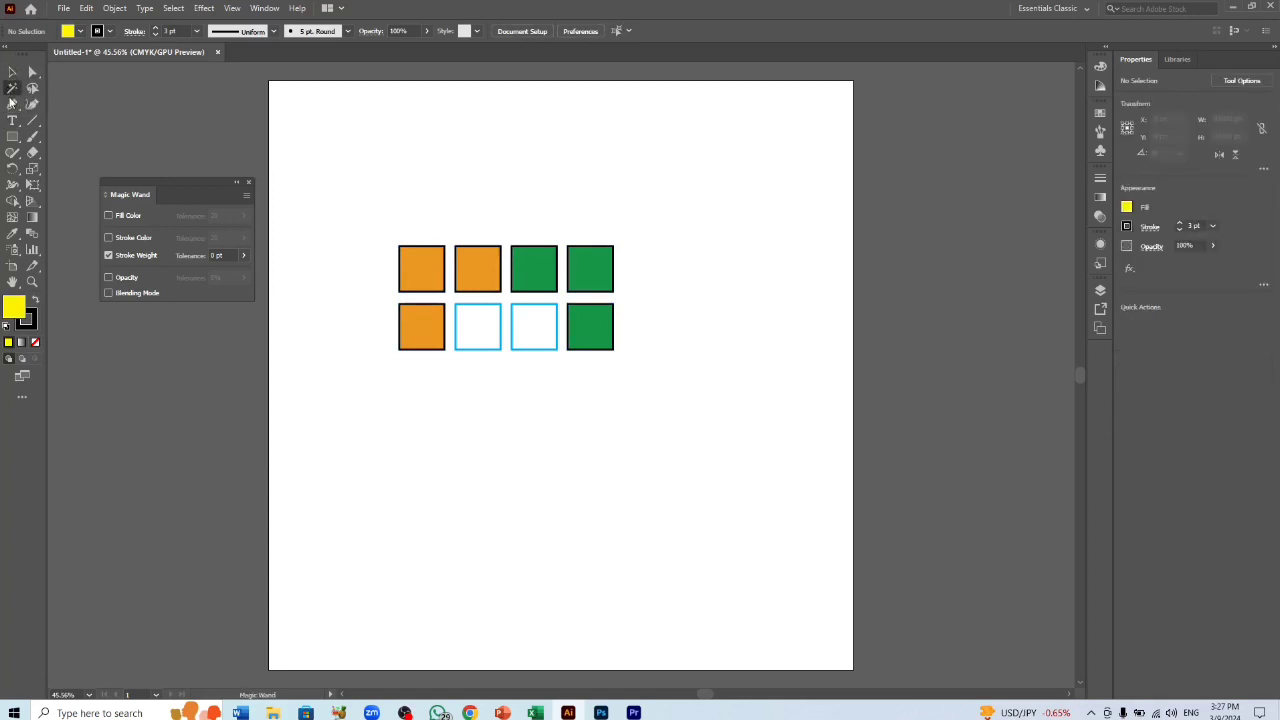
pyautogui.press('d')
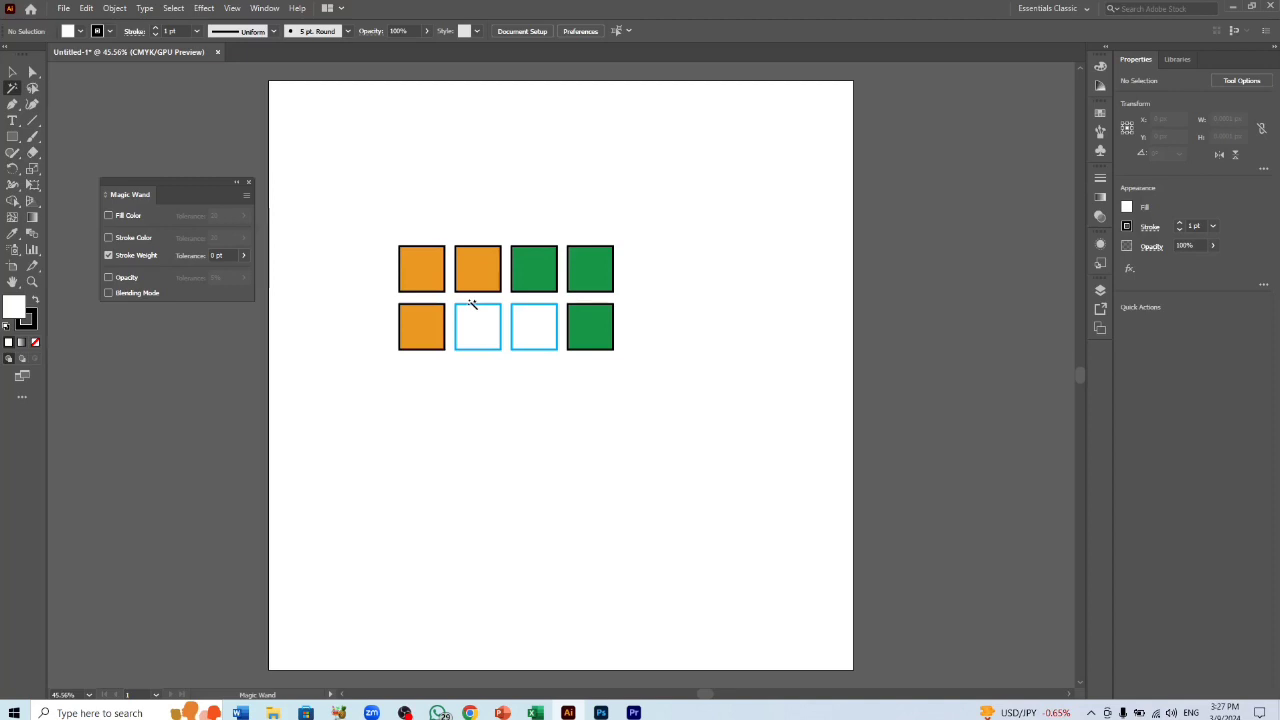
pyautogui.click(424, 263)
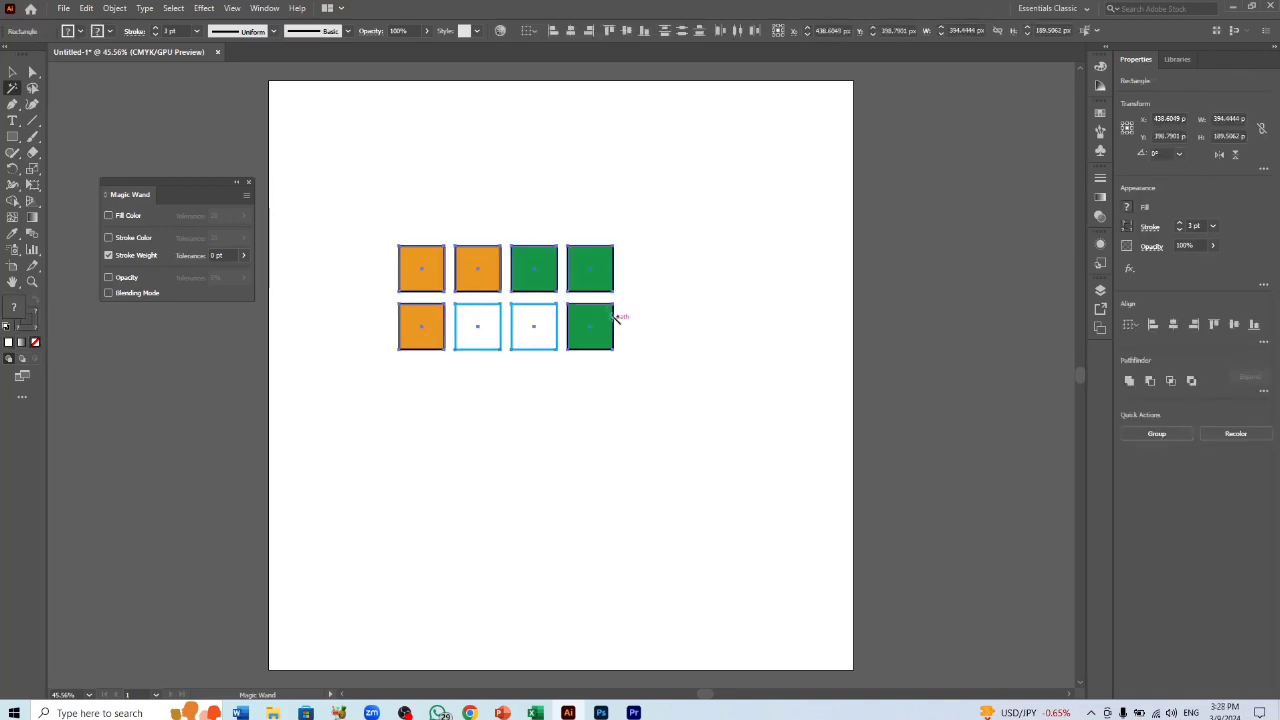
pyautogui.click(11, 73)
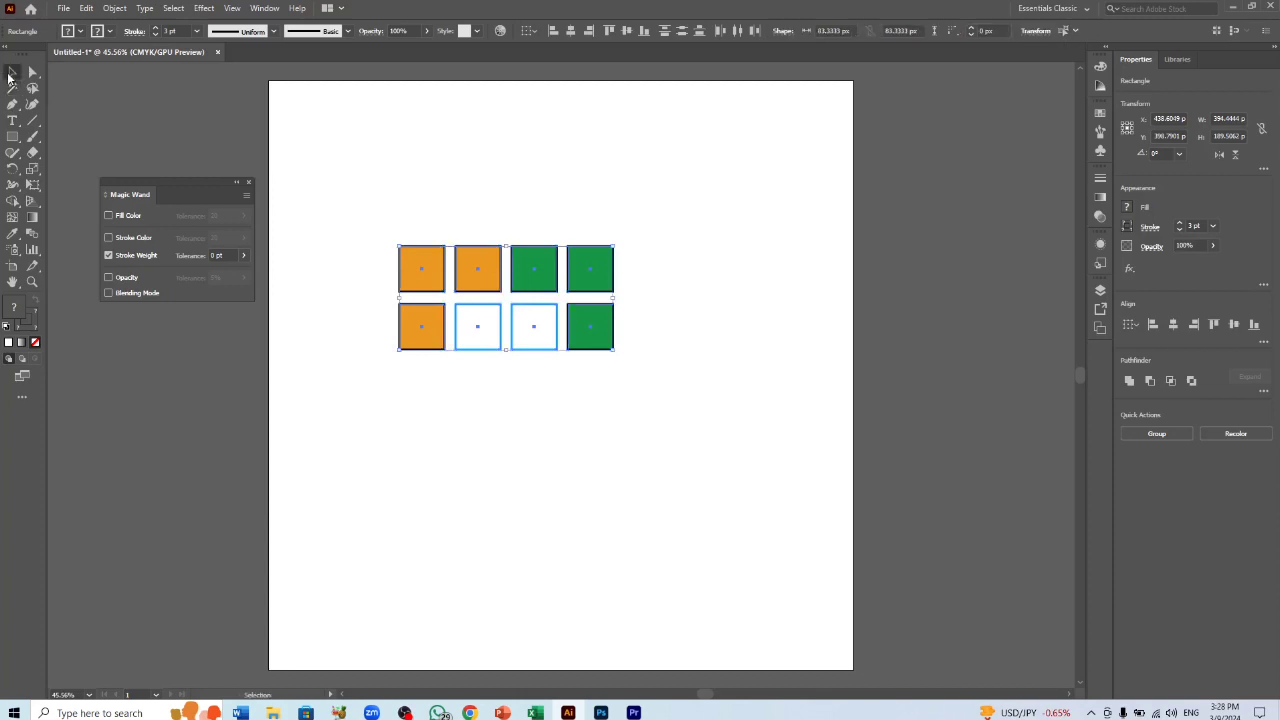
pyautogui.click(401, 184)
# - Set the stroke weight of the three orange squares to 12 pt and deselect them
pyautogui.moveTo(367, 205); pyautogui.dragTo(451, 326)
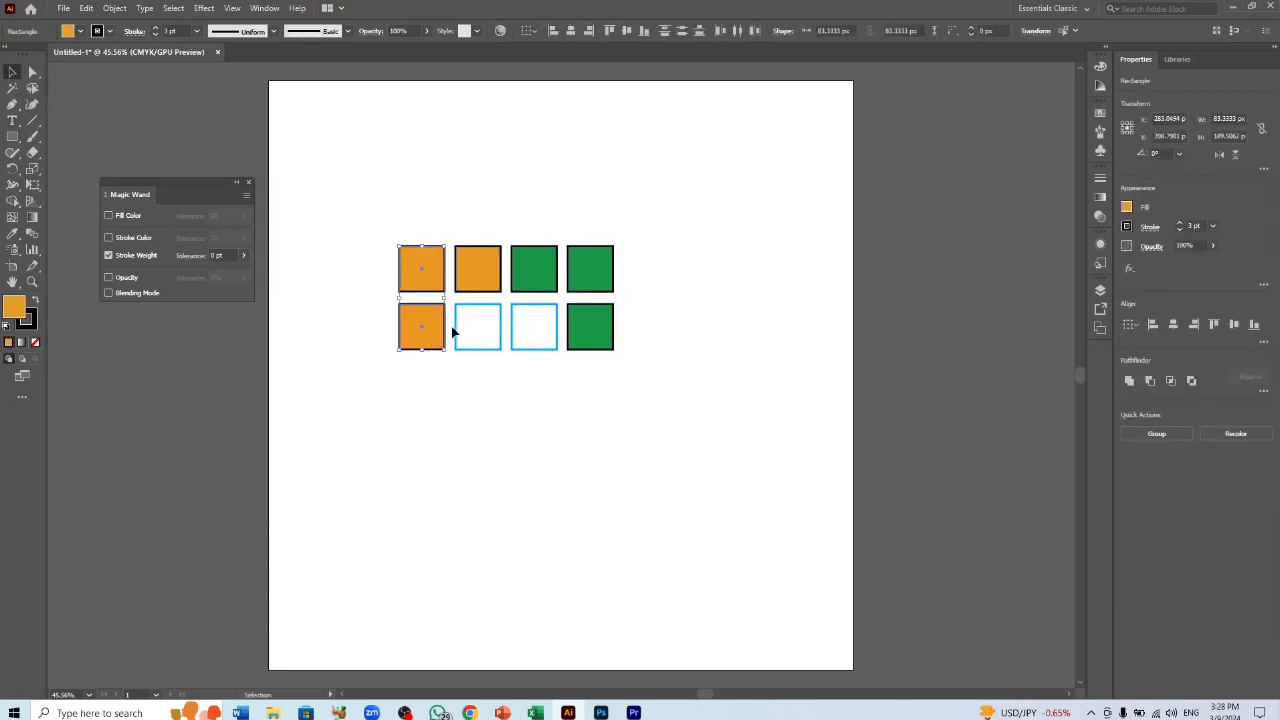
pyautogui.keyDown('shift'); pyautogui.click(476, 266); pyautogui.keyUp('shift')
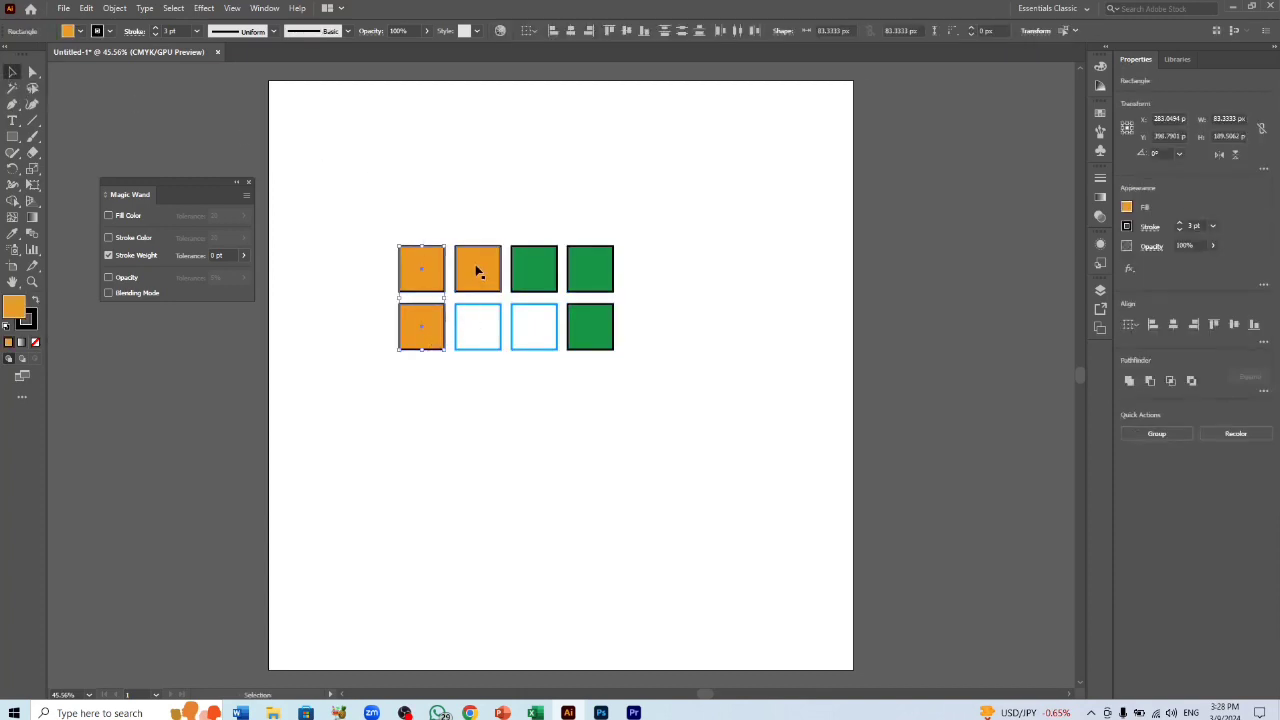
pyautogui.click(197, 31)
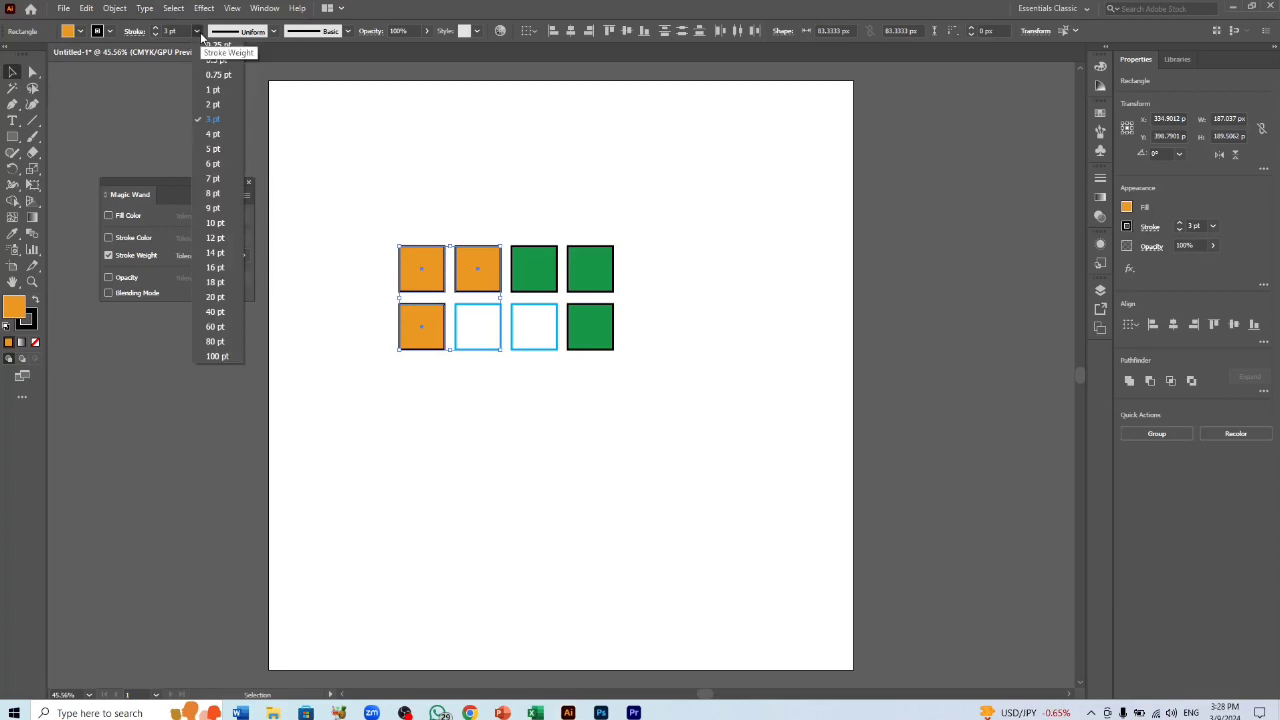
pyautogui.click(227, 267)
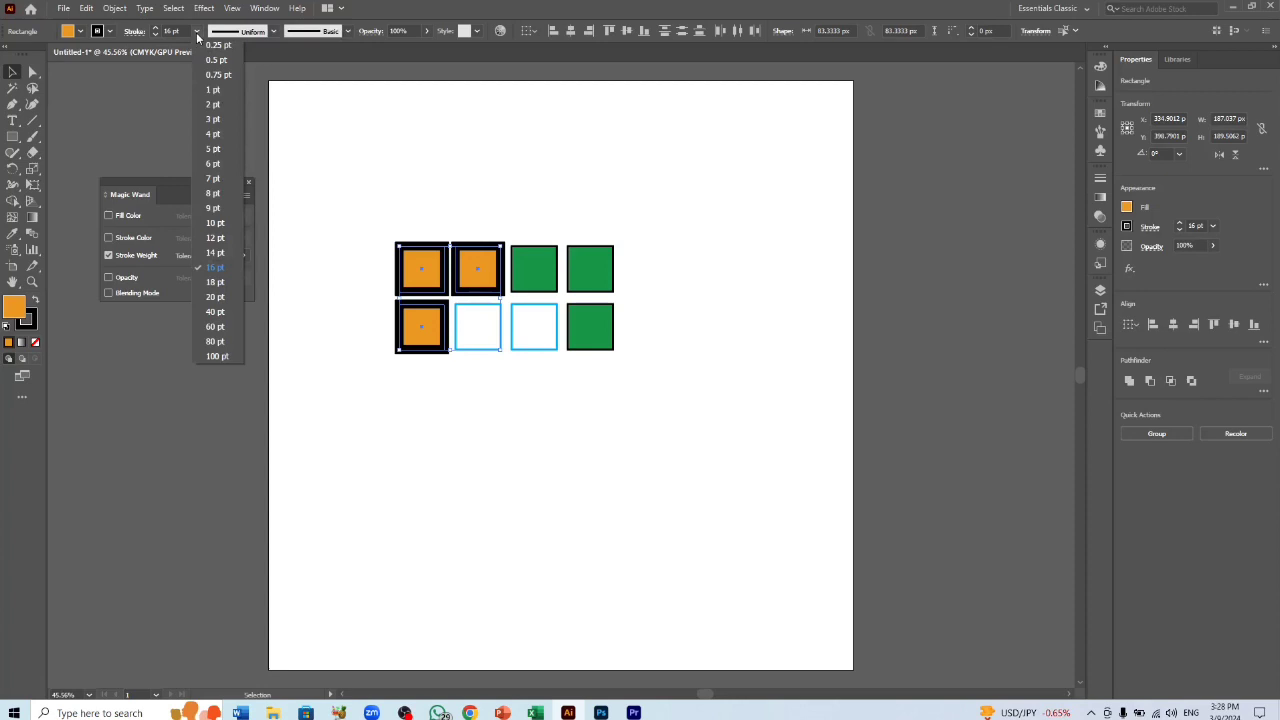
pyautogui.click(229, 241)
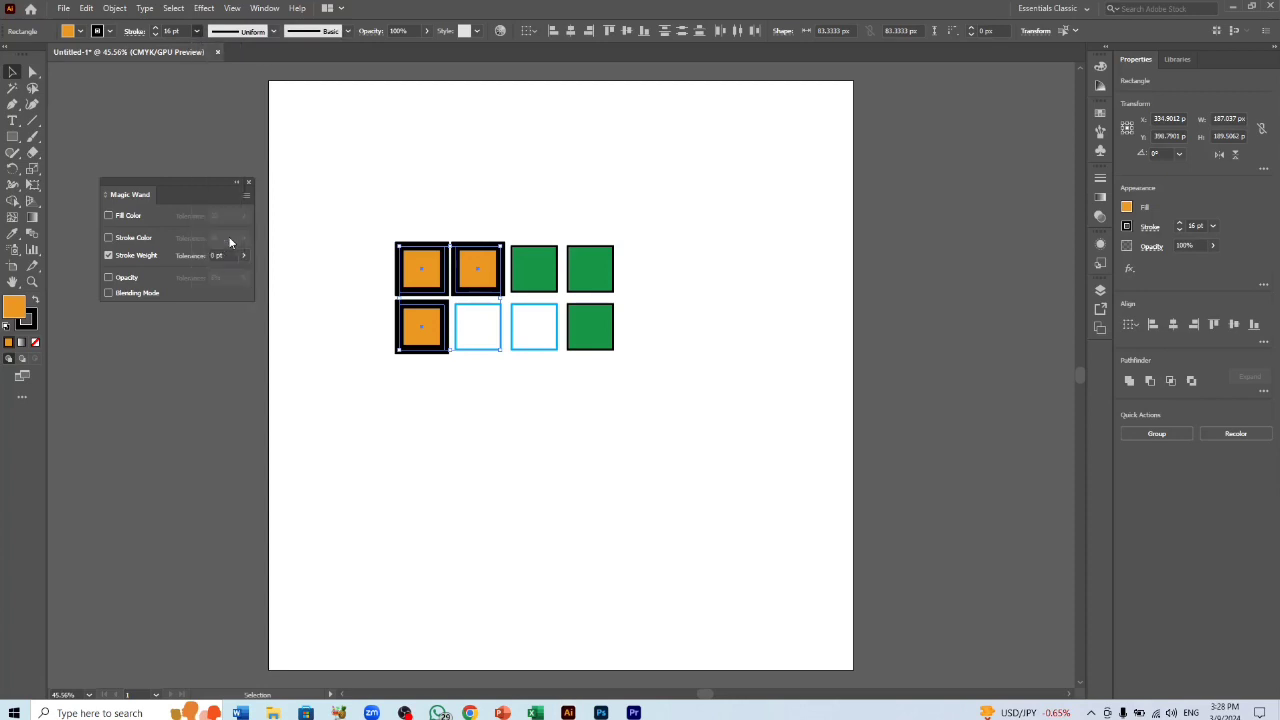
pyautogui.click(406, 175)
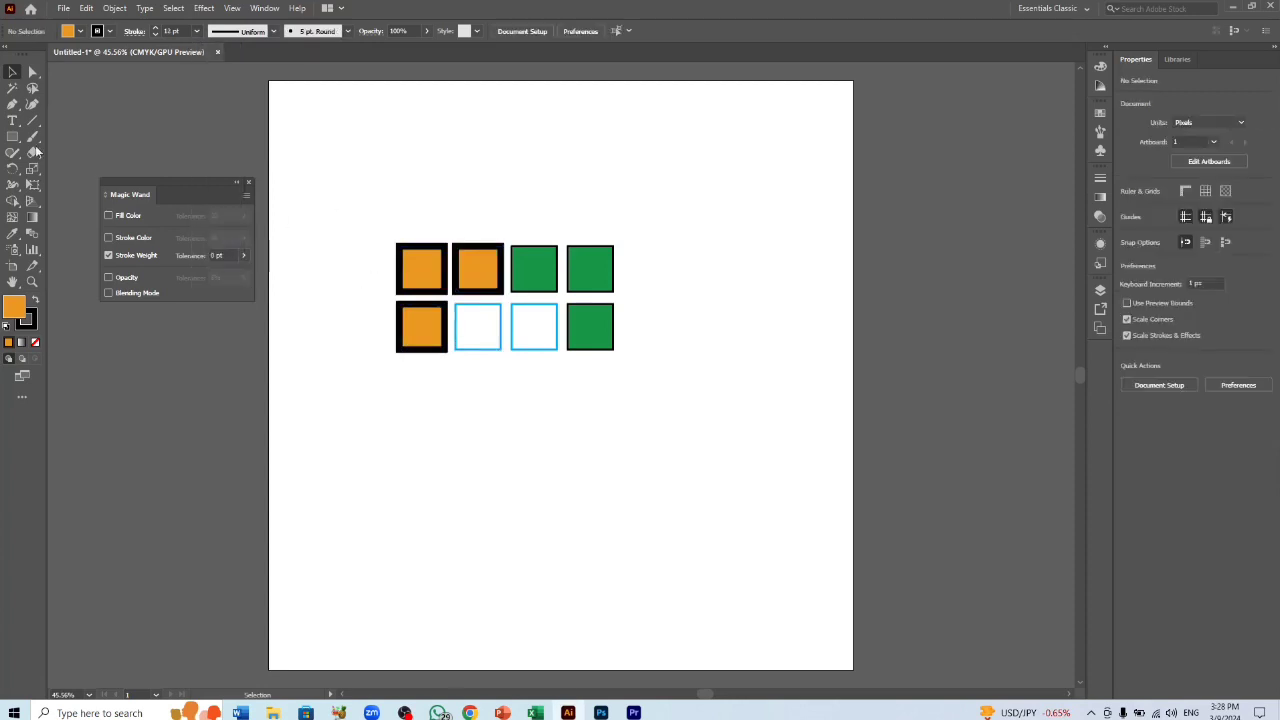
# - Select the thin-stroked squares and the thick-stroked orange squares in turn by stroke weight with the Magic Wand, and clear the selection
pyautogui.click(13, 88)
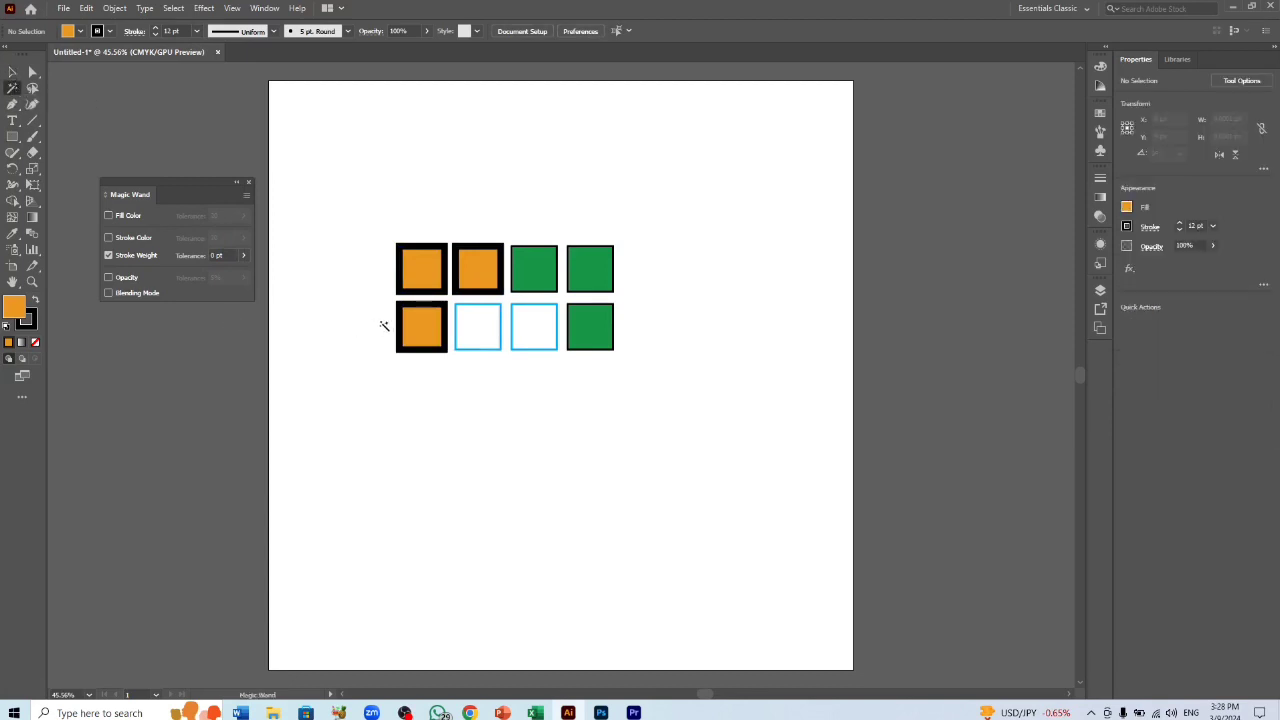
pyautogui.click(482, 327)
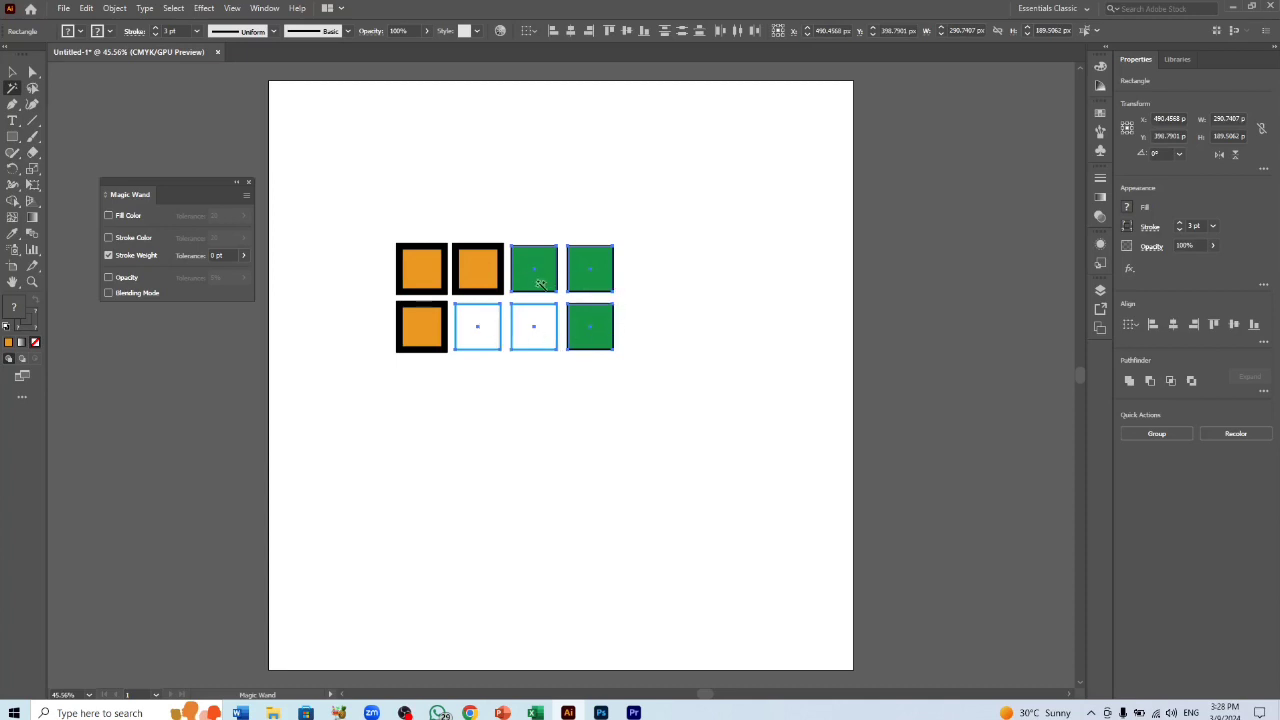
pyautogui.click(425, 264)
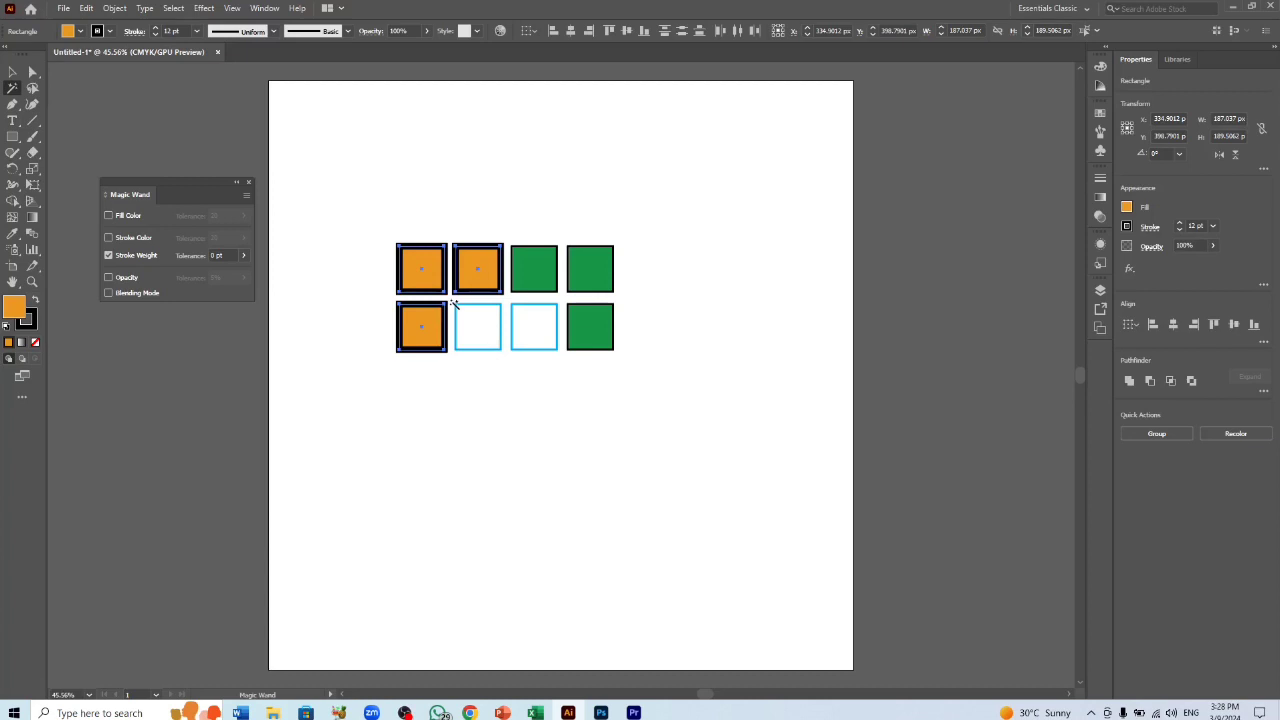
pyautogui.click(10, 74)
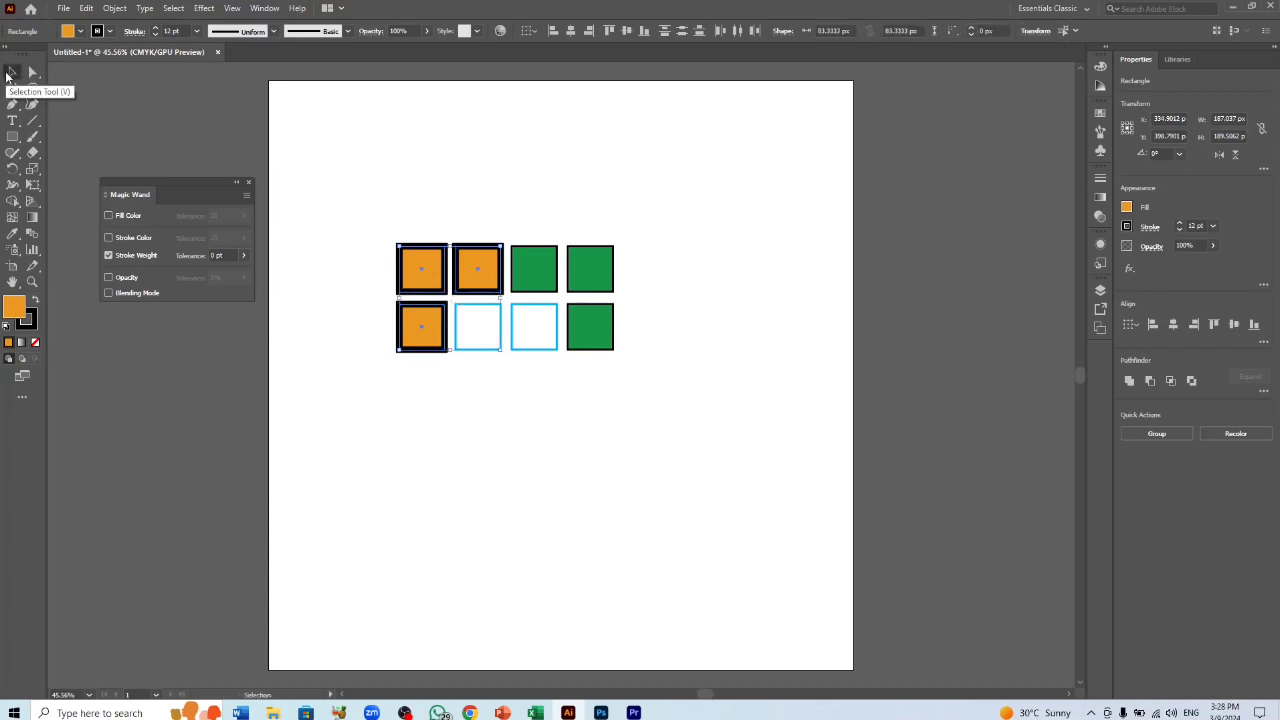
pyautogui.click(343, 152)
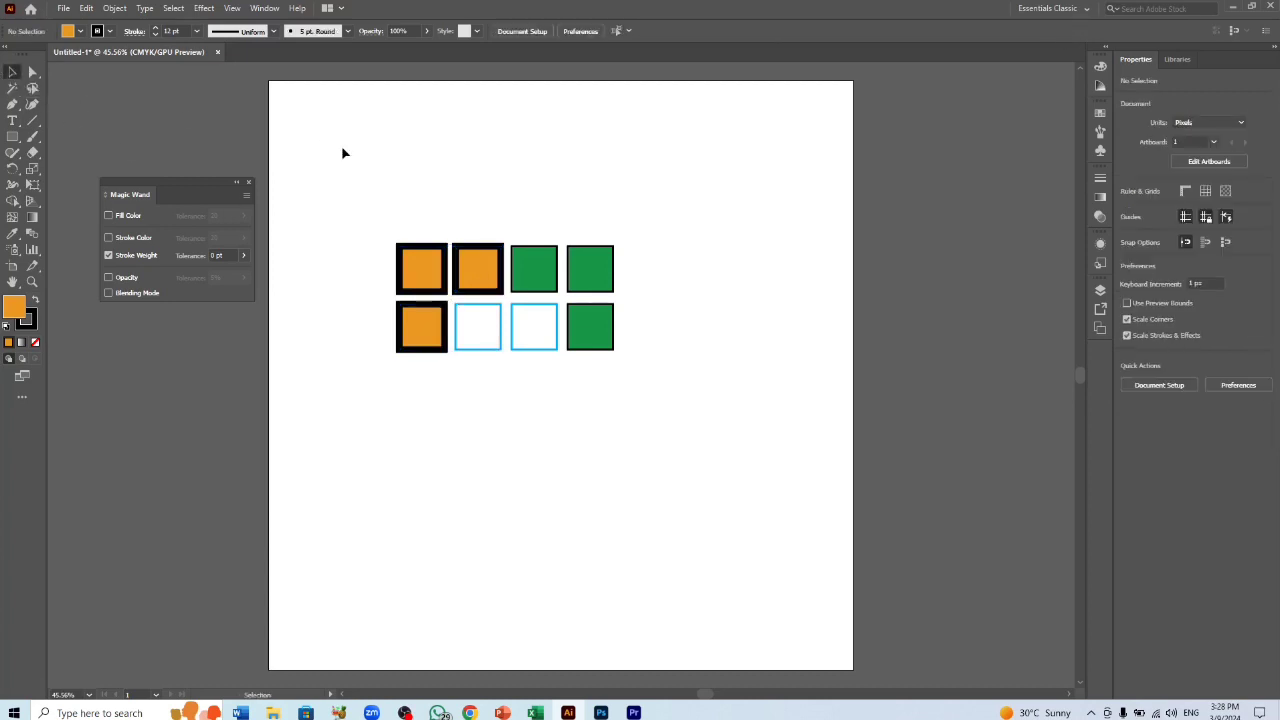
# - Set the Magic Wand options to match Opacity instead of Stroke Weight
pyautogui.click(109, 256)
pyautogui.click(108, 277)
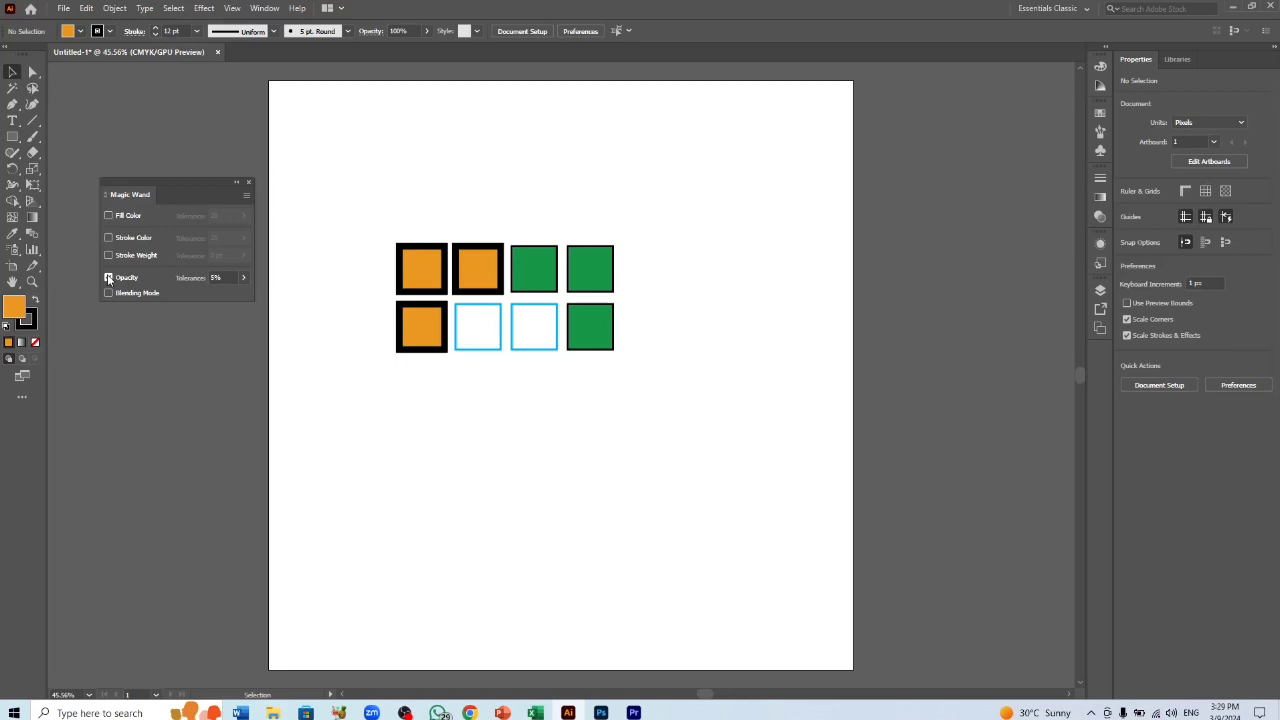
pyautogui.click(109, 278)
# - Lower the opacity of the orange square in the grid's upper-left corner to about 61% and deselect it
pyautogui.moveTo(384, 242); pyautogui.dragTo(431, 338)
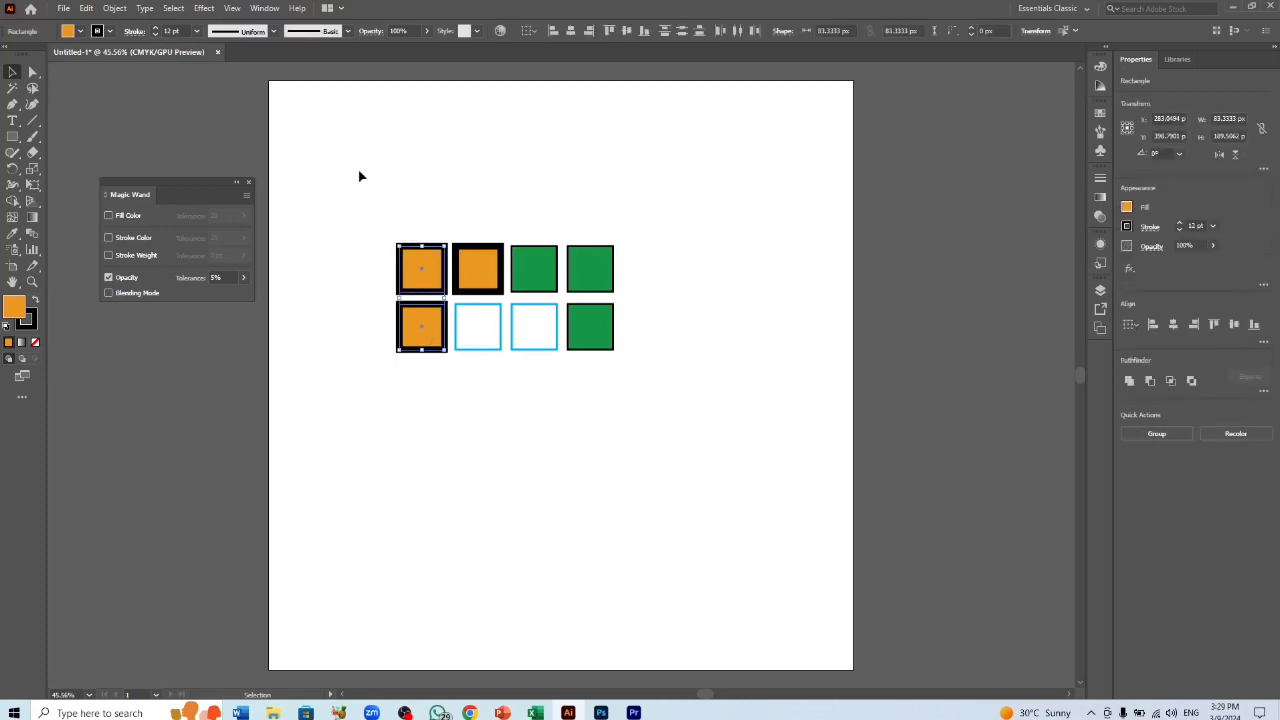
pyautogui.click(374, 259)
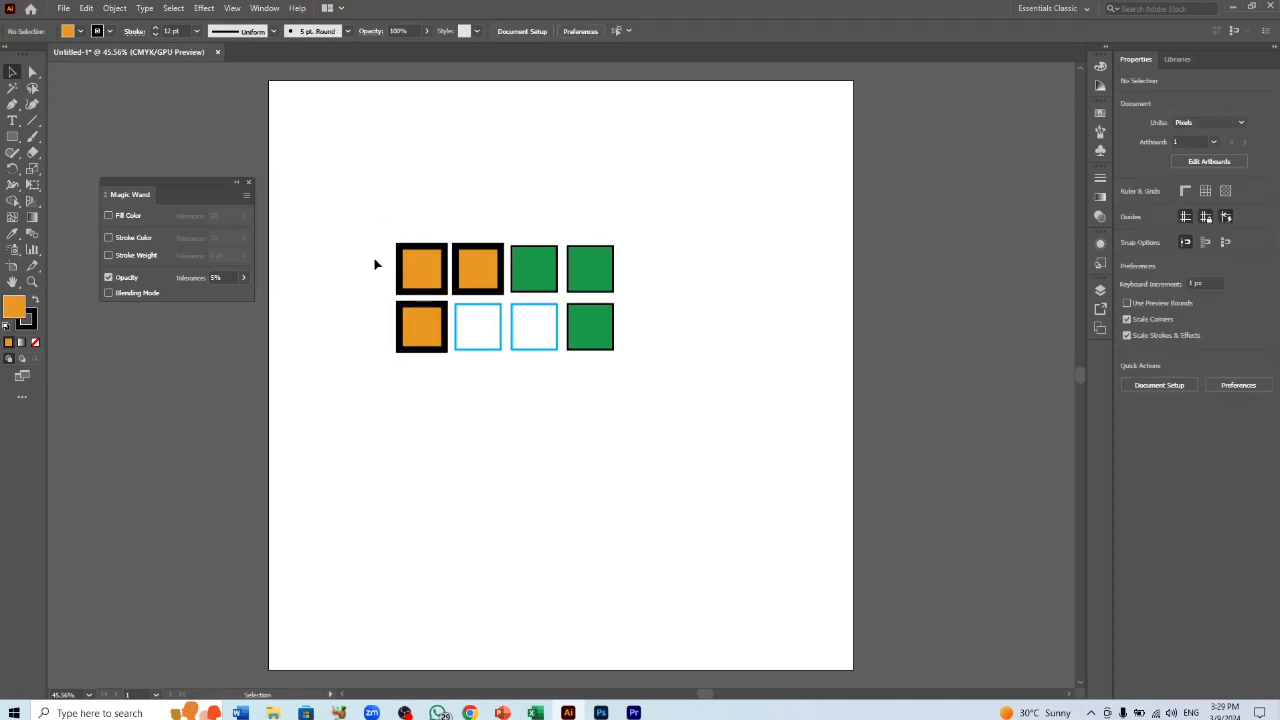
pyautogui.click(428, 272)
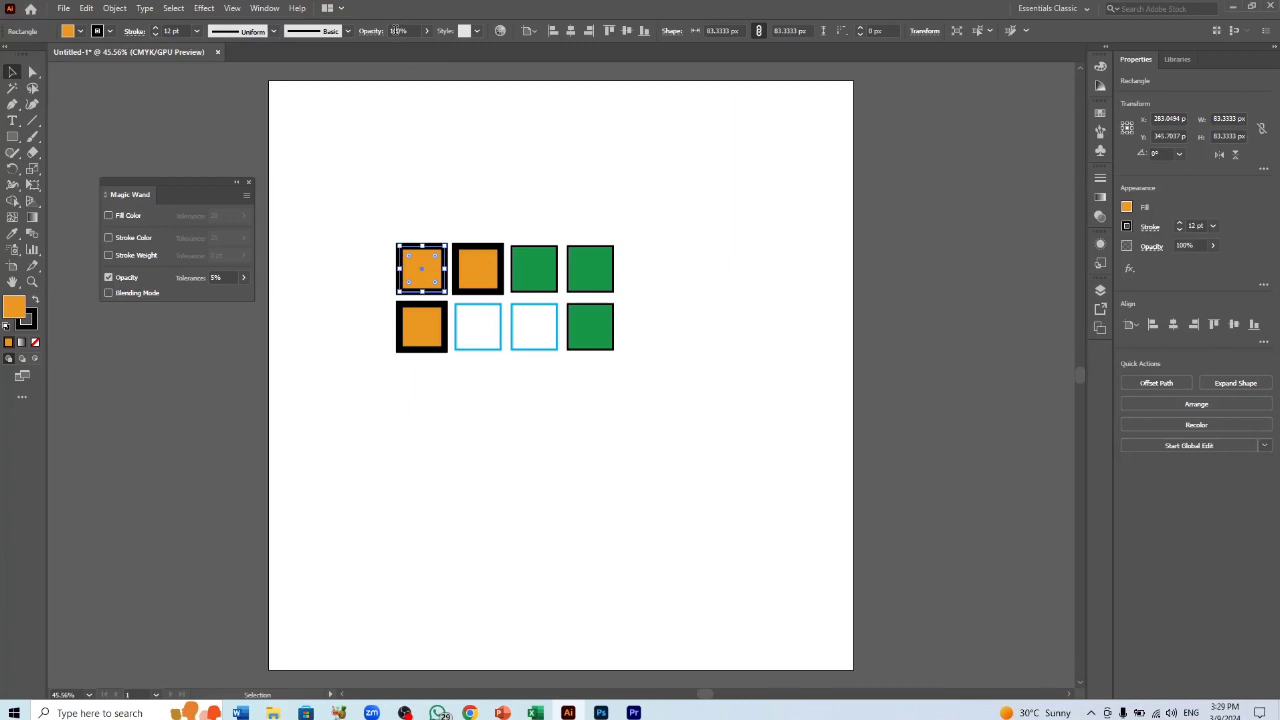
pyautogui.click(427, 33)
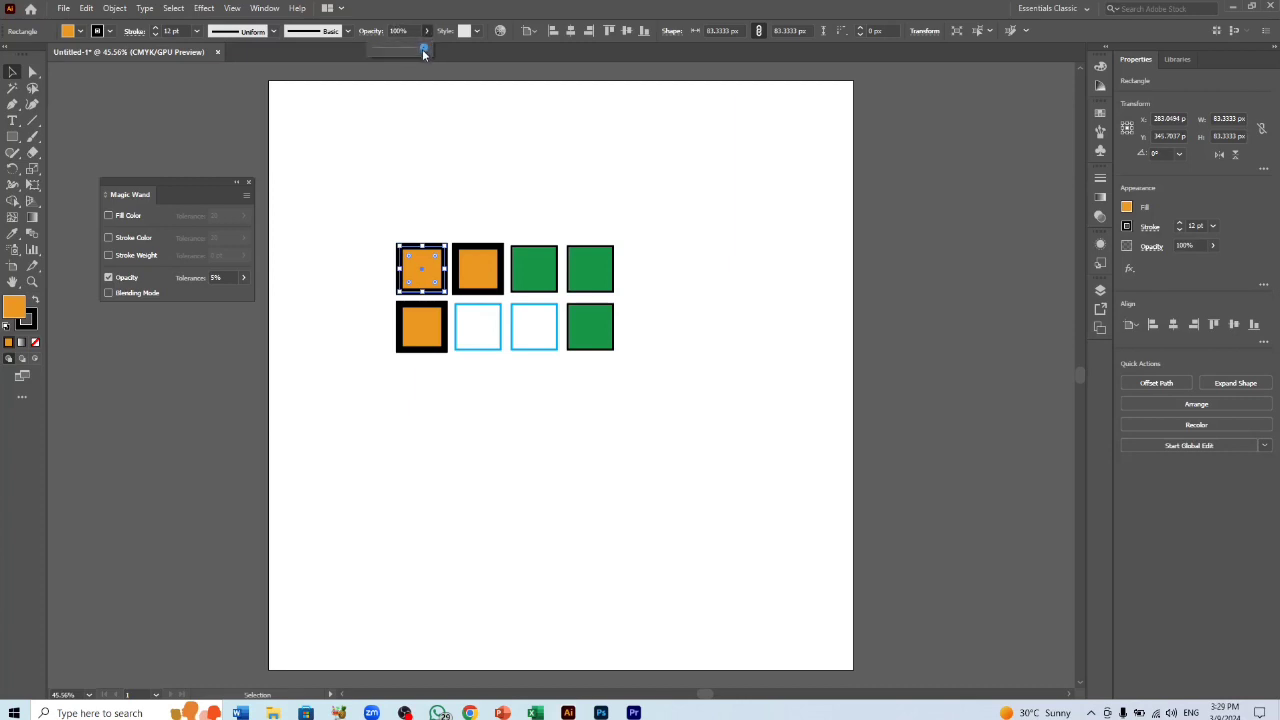
pyautogui.click(399, 31)
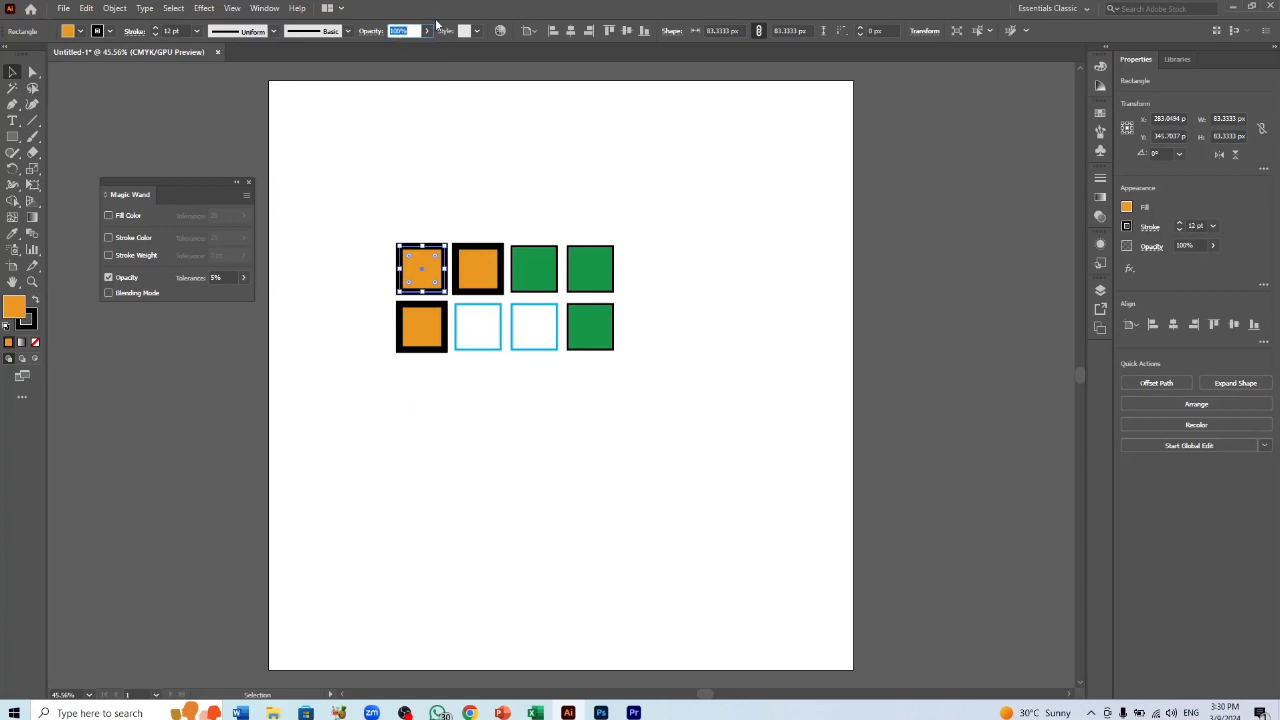
pyautogui.click(431, 33)
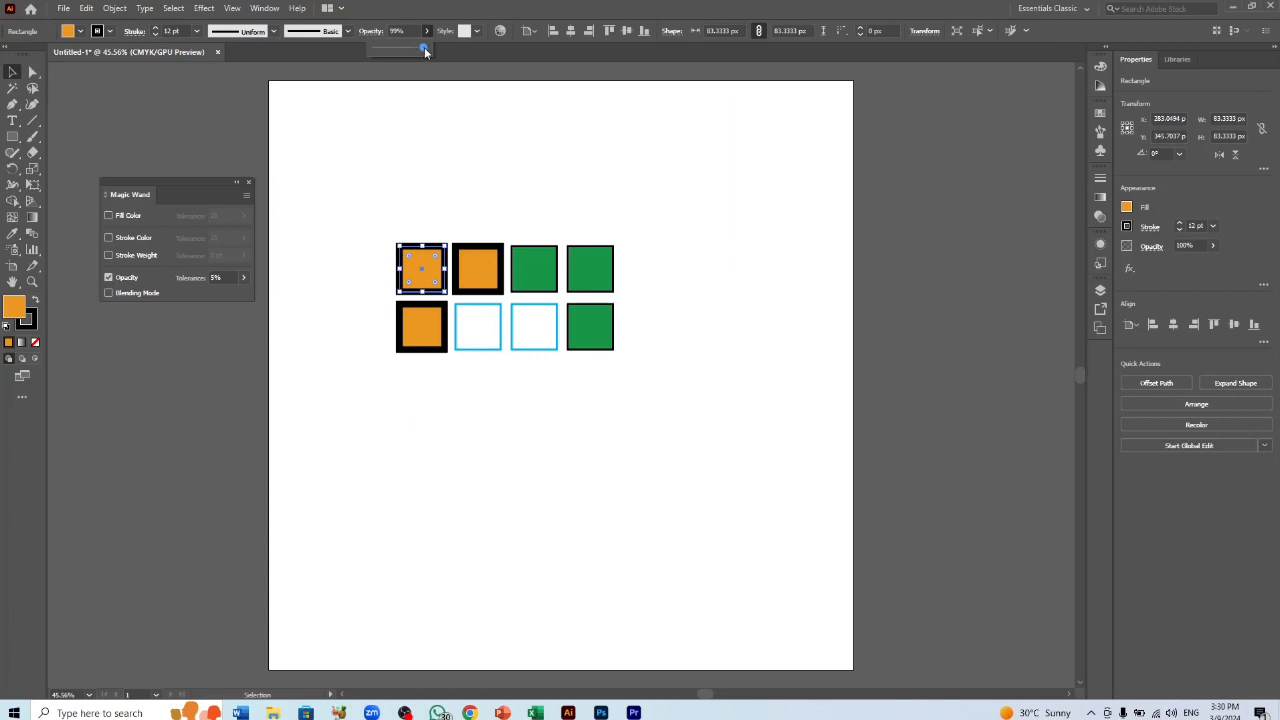
pyautogui.moveTo(420, 50); pyautogui.dragTo(406, 52)
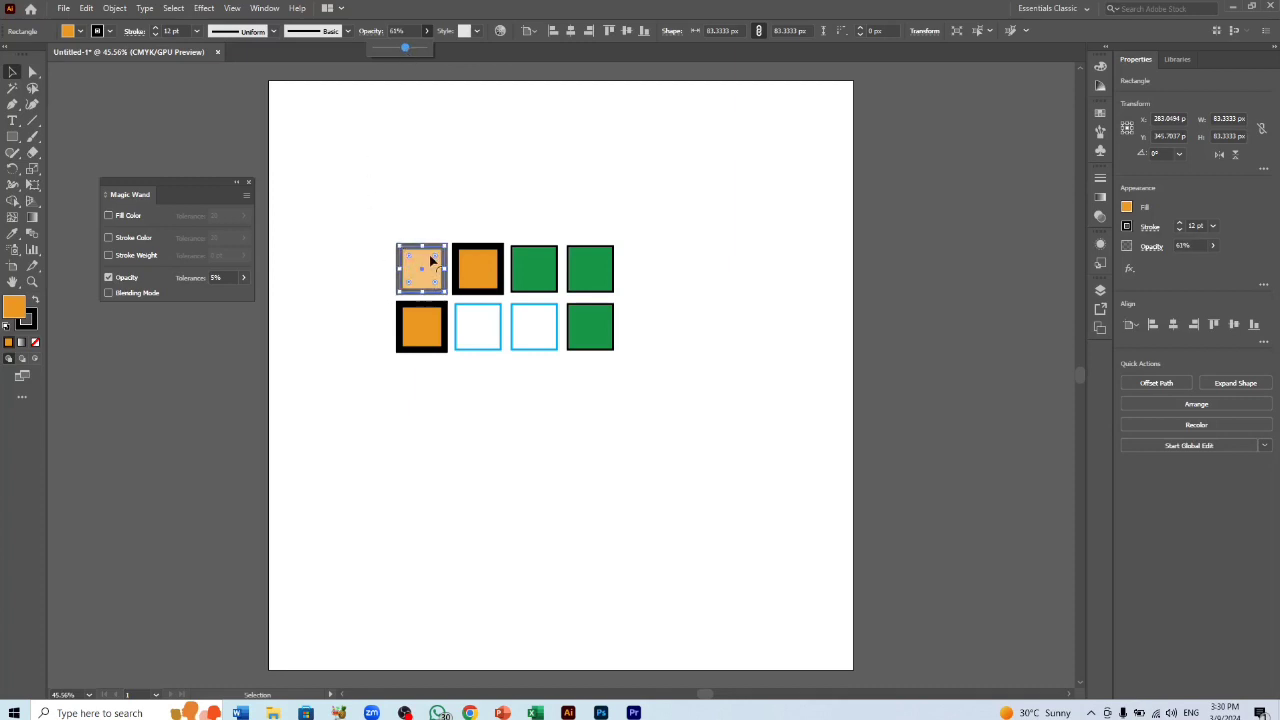
pyautogui.click(417, 203)
pyautogui.click(417, 203)
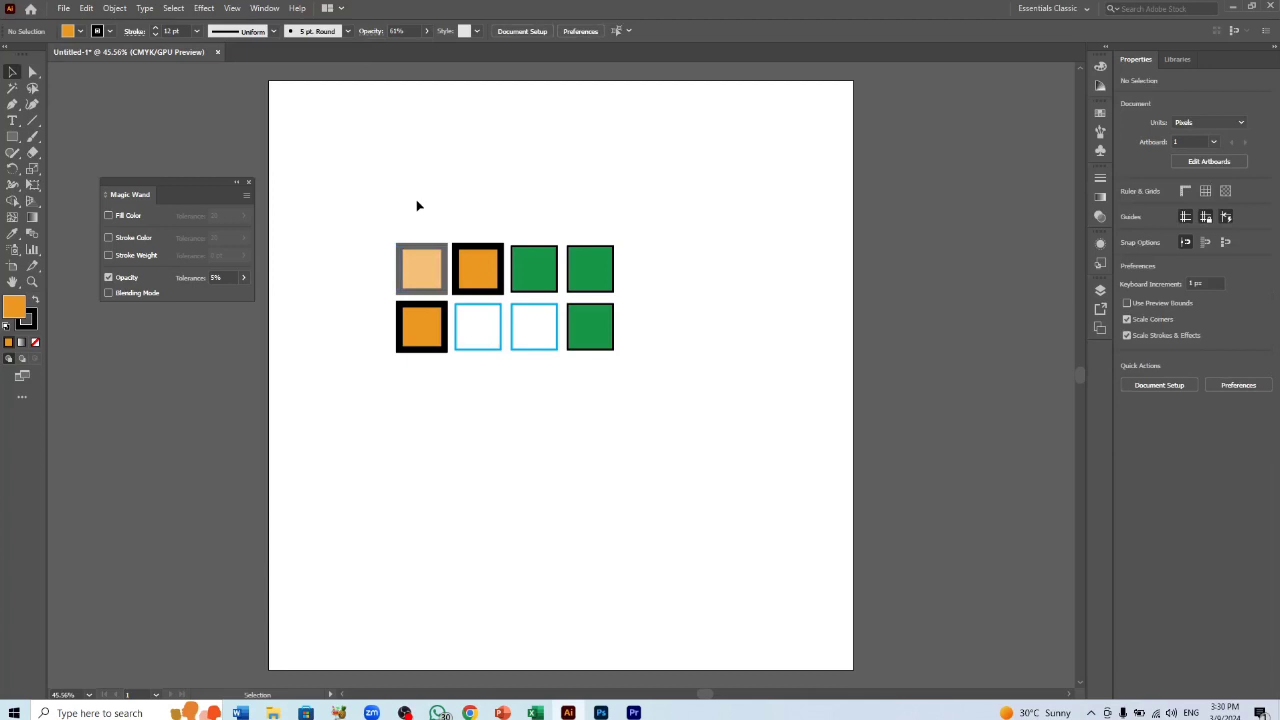
# - Reduce the opacity of the grid's upper-left orange square to 0%
pyautogui.click(437, 274)
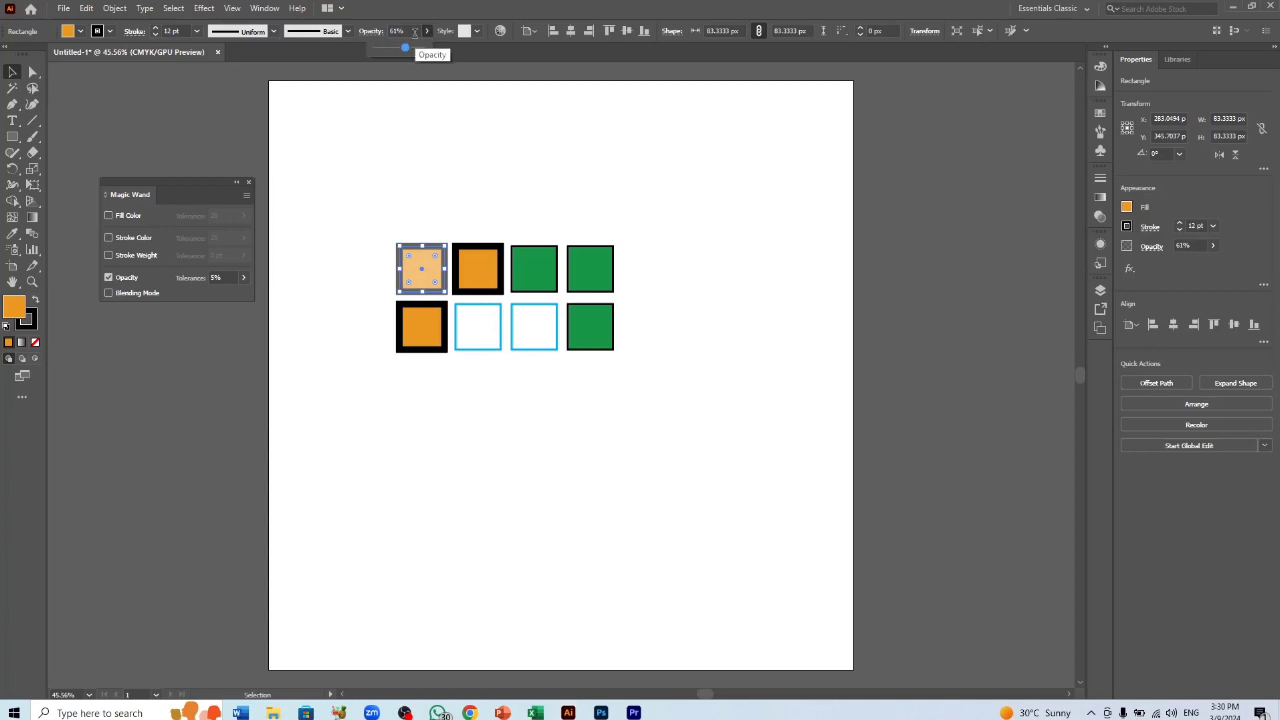
pyautogui.moveTo(406, 48); pyautogui.dragTo(398, 57)
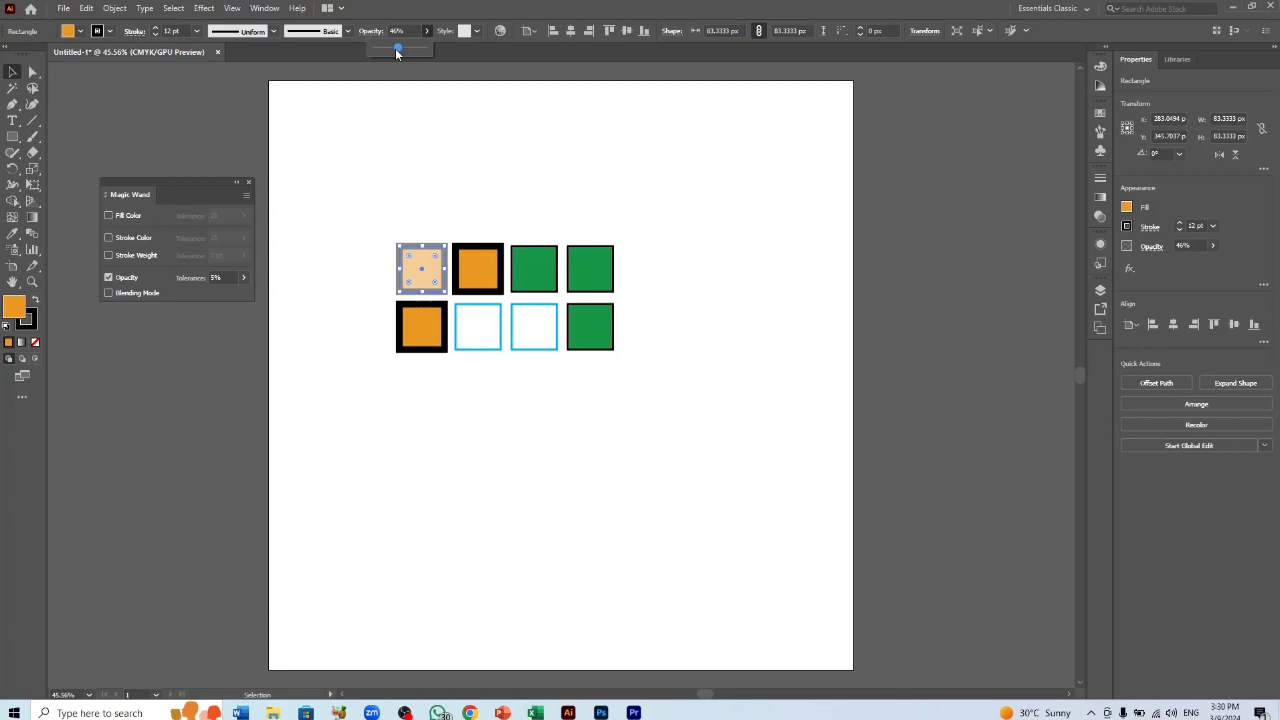
pyautogui.moveTo(396, 52); pyautogui.dragTo(340, 61)
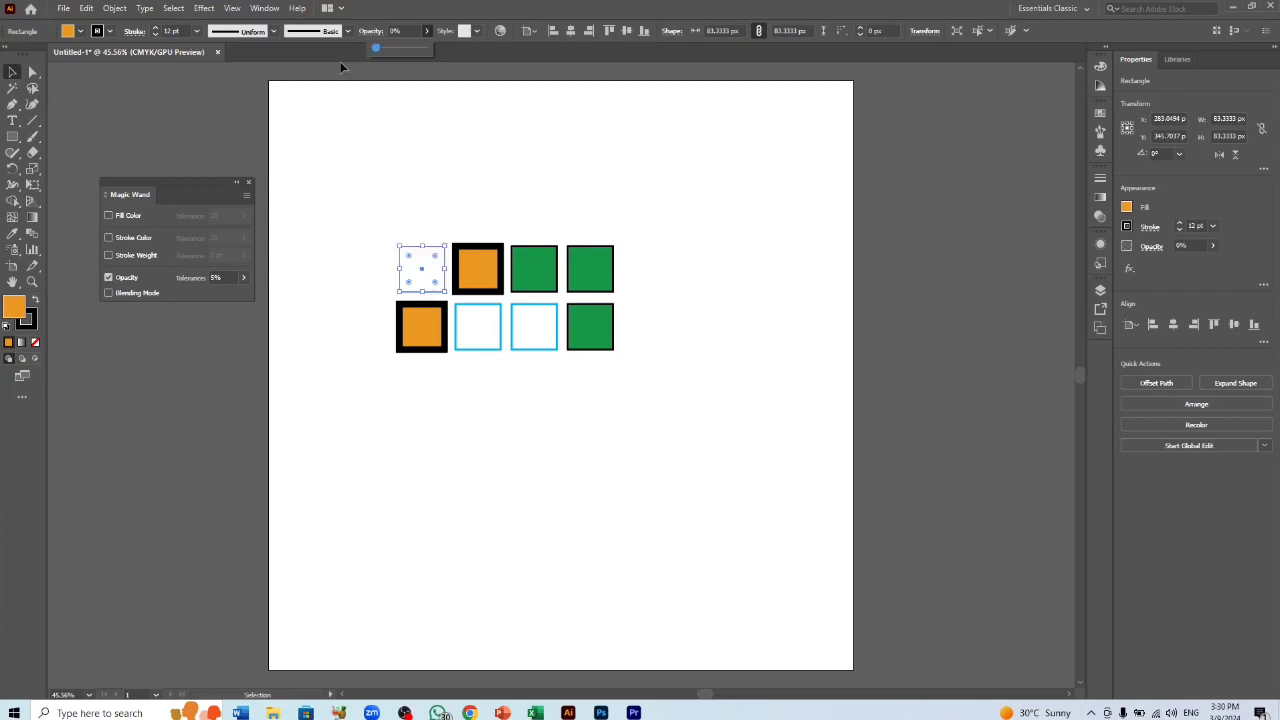
# - Restore the opacity of the grid's invisible upper-left square to 100% and deselect it
pyautogui.click(346, 135)
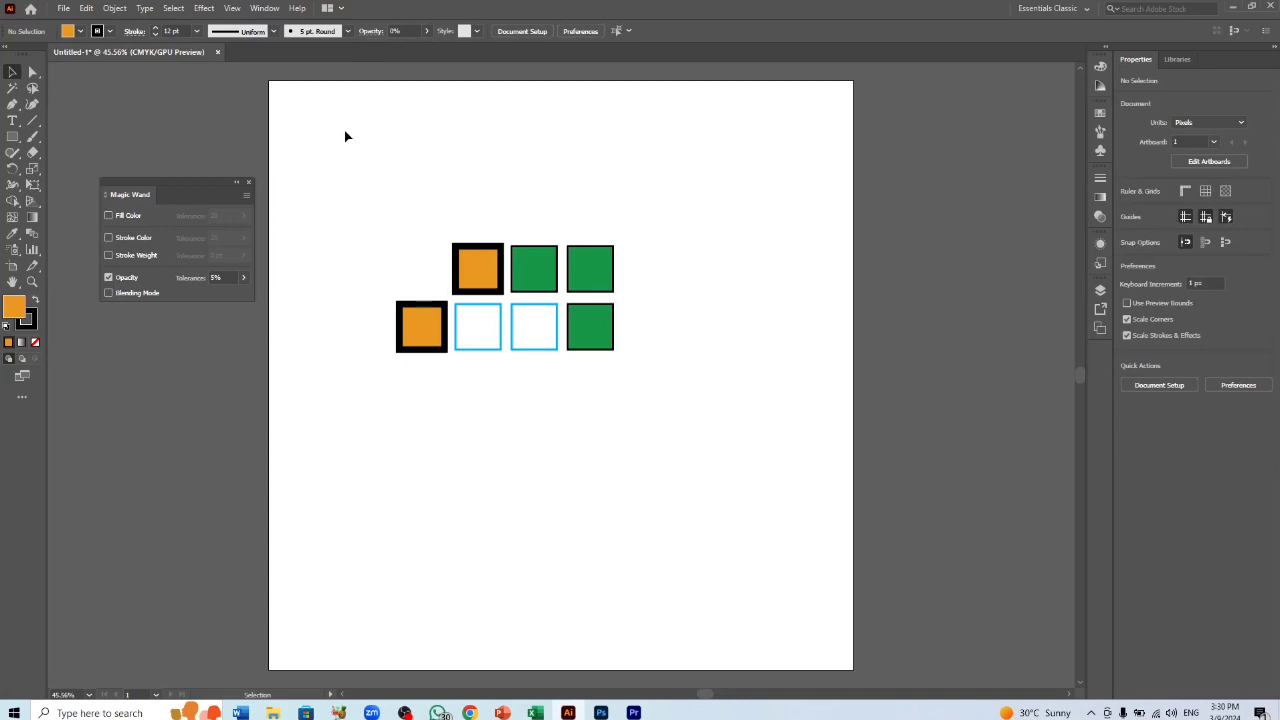
pyautogui.click(425, 260)
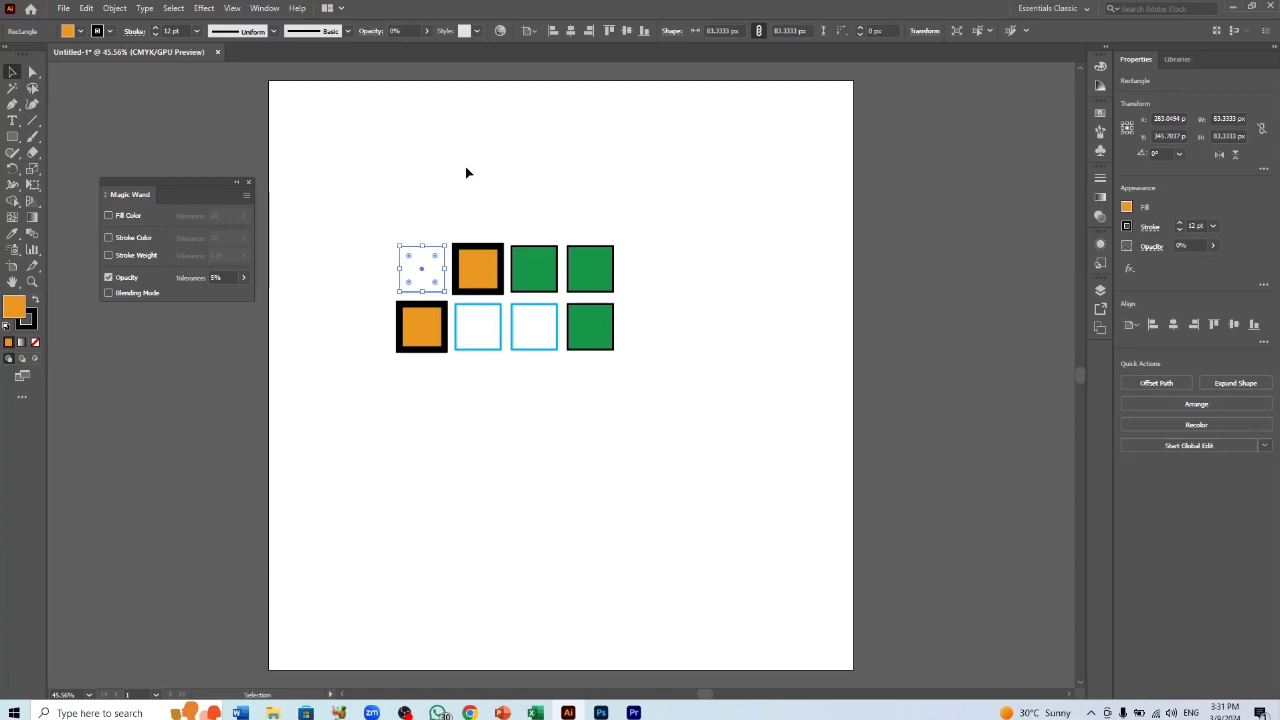
pyautogui.click(426, 31)
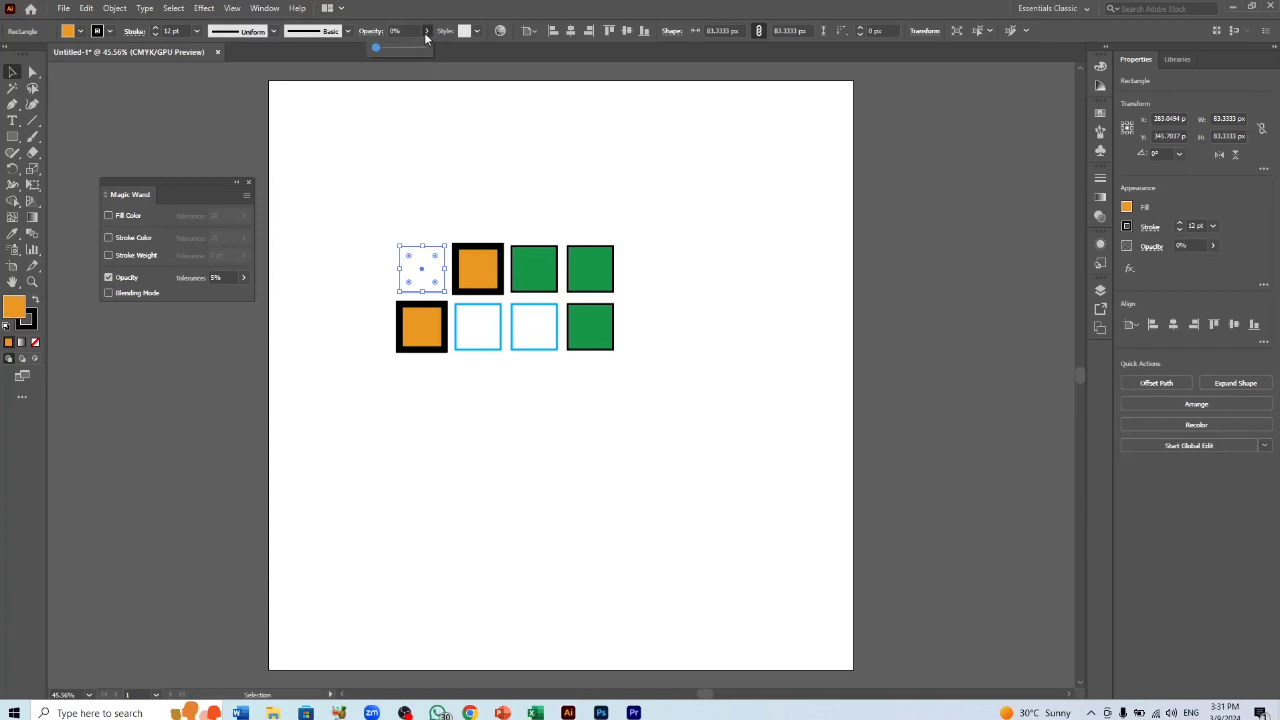
pyautogui.moveTo(400, 46); pyautogui.dragTo(444, 50)
pyautogui.click(440, 178)
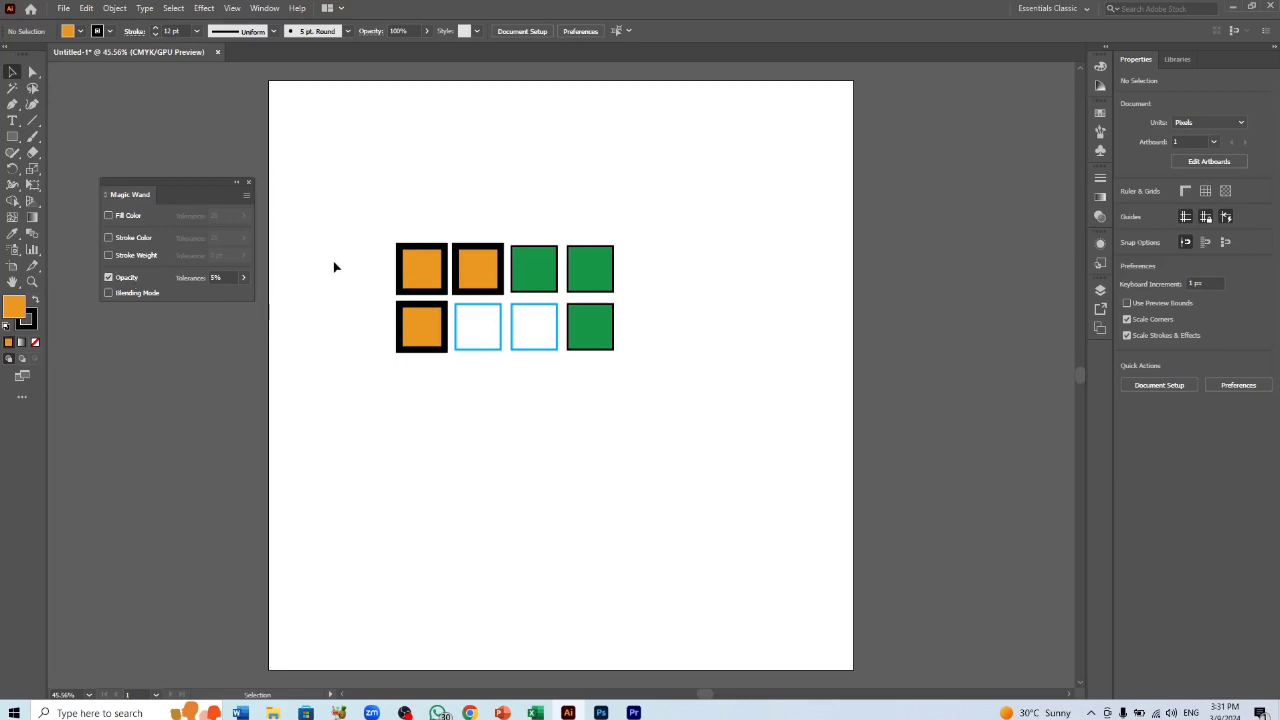
# - Set the opacity of the two orange squares in the grid's first column to 25% and deselect them
pyautogui.moveTo(372, 243); pyautogui.dragTo(397, 299)
pyautogui.moveTo(427, 352); pyautogui.dragTo(427, 352)
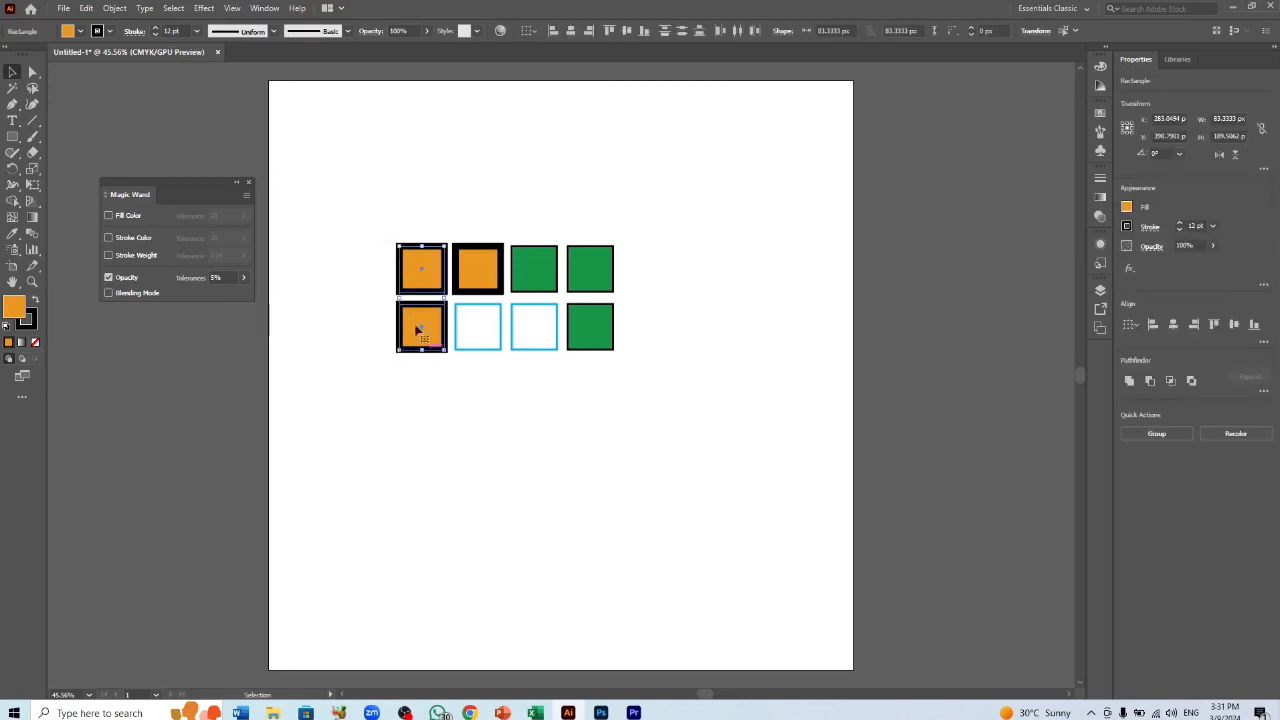
pyautogui.click(412, 30)
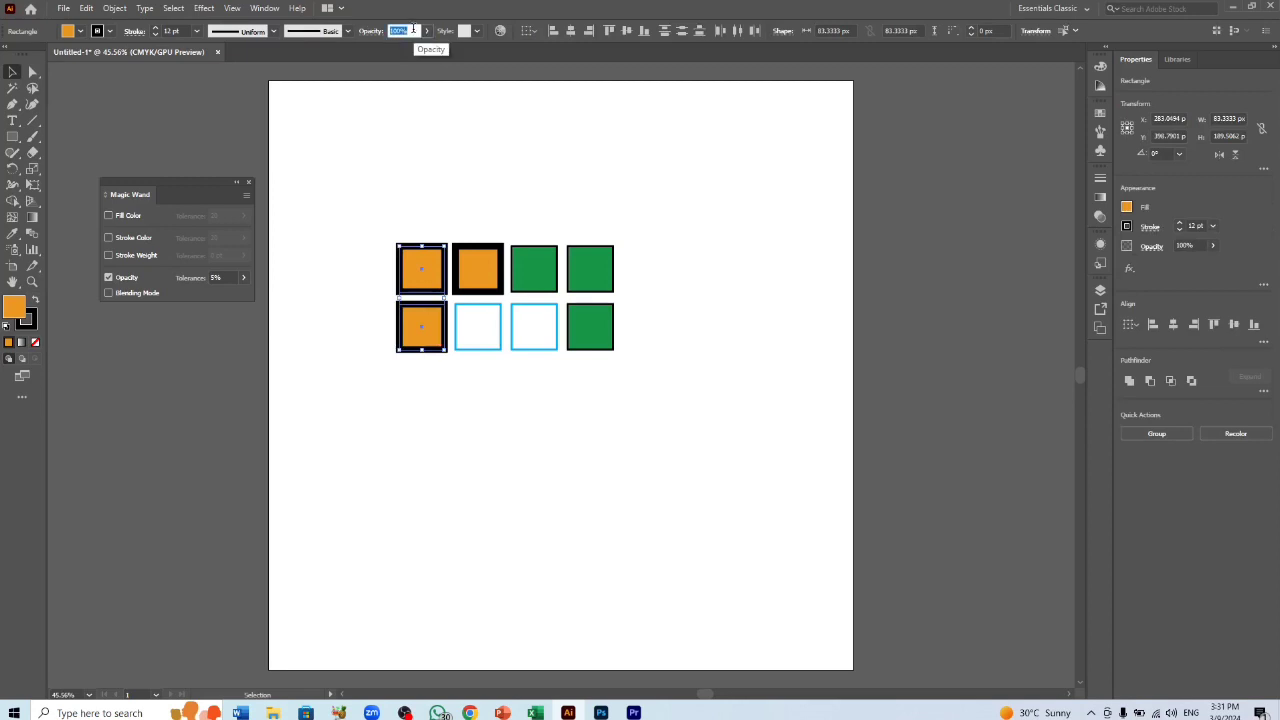
pyautogui.write('20')
pyautogui.press('Return')
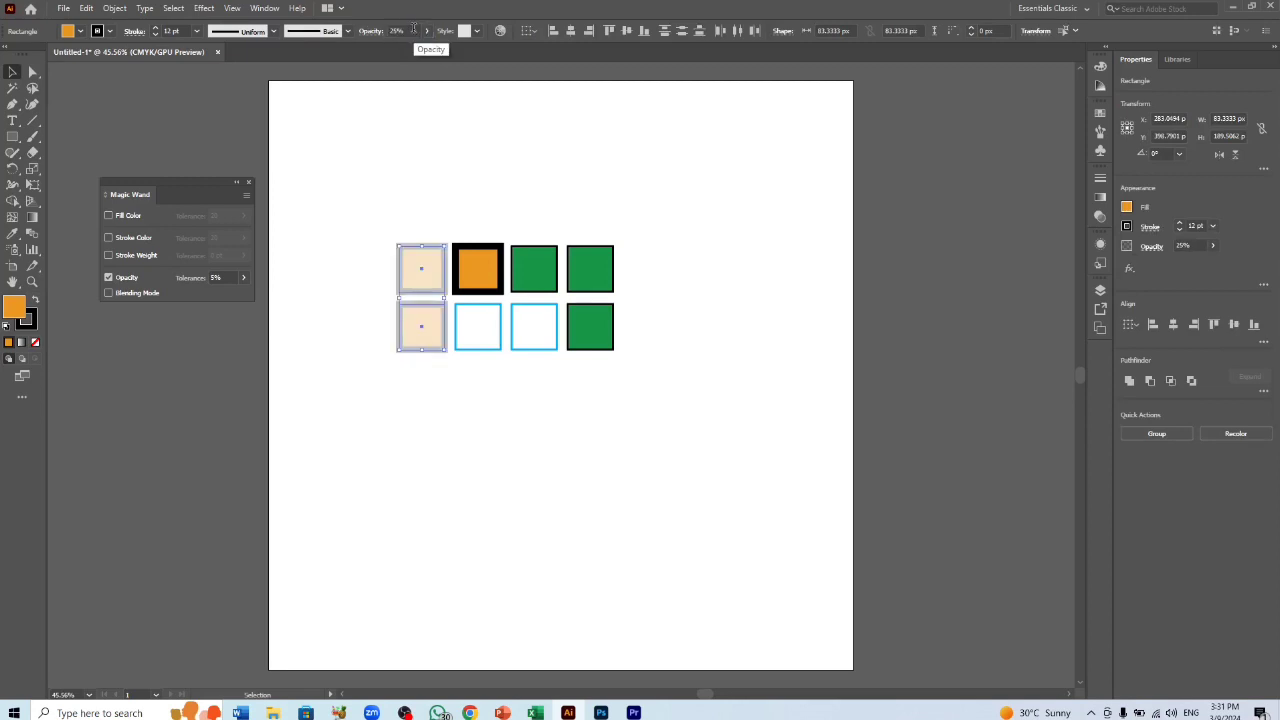
pyautogui.click(396, 160)
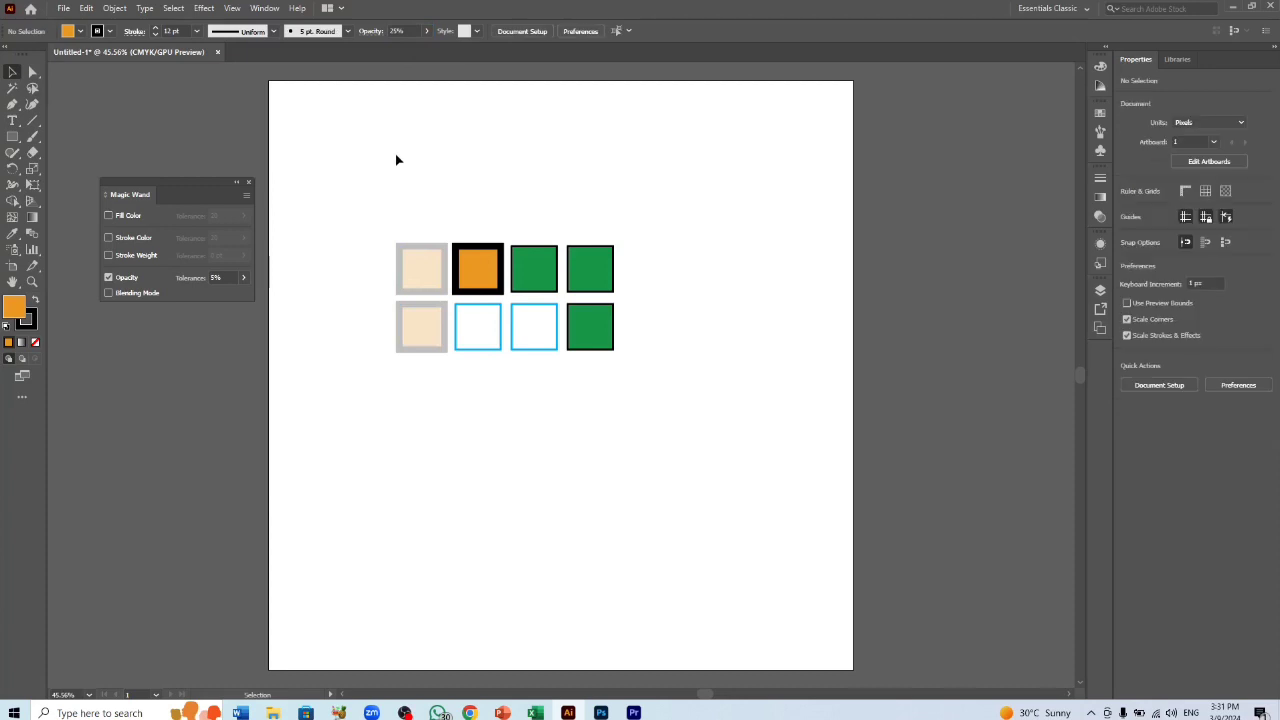
# - Select the faded squares and the fully opaque squares in turn by opacity with the Magic Wand, and clear the selection
pyautogui.click(13, 89)
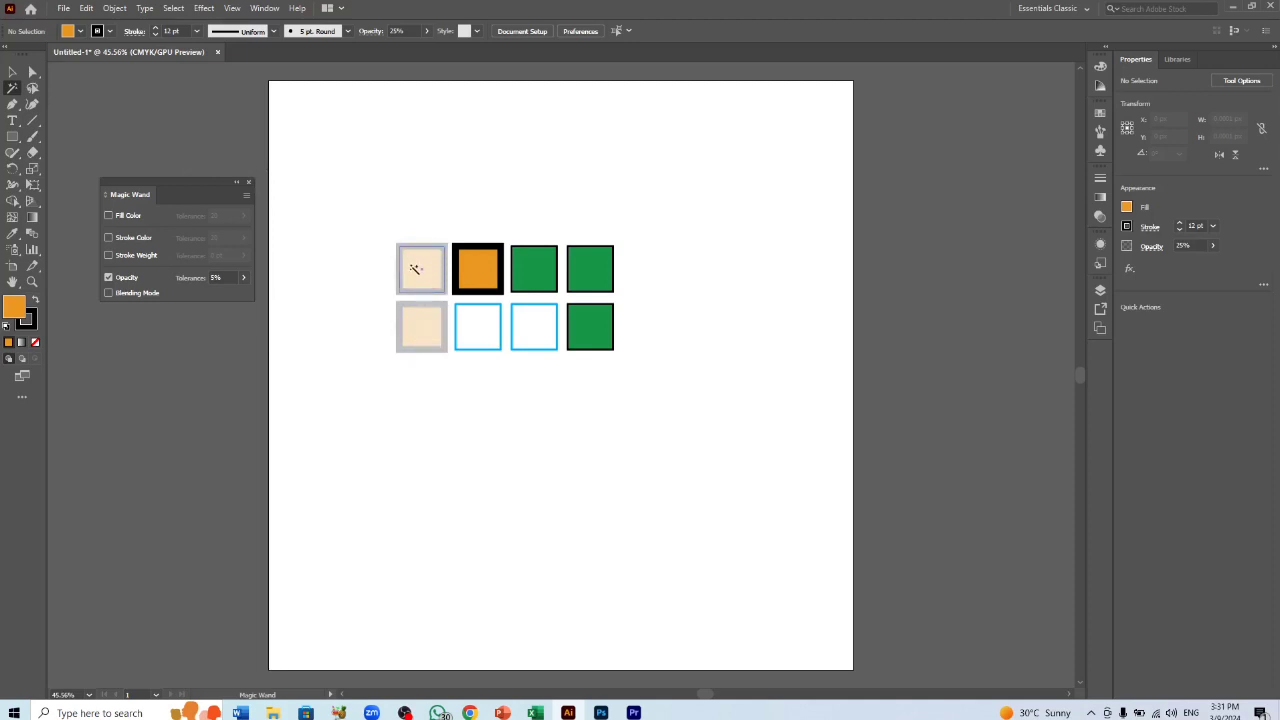
pyautogui.click(415, 268)
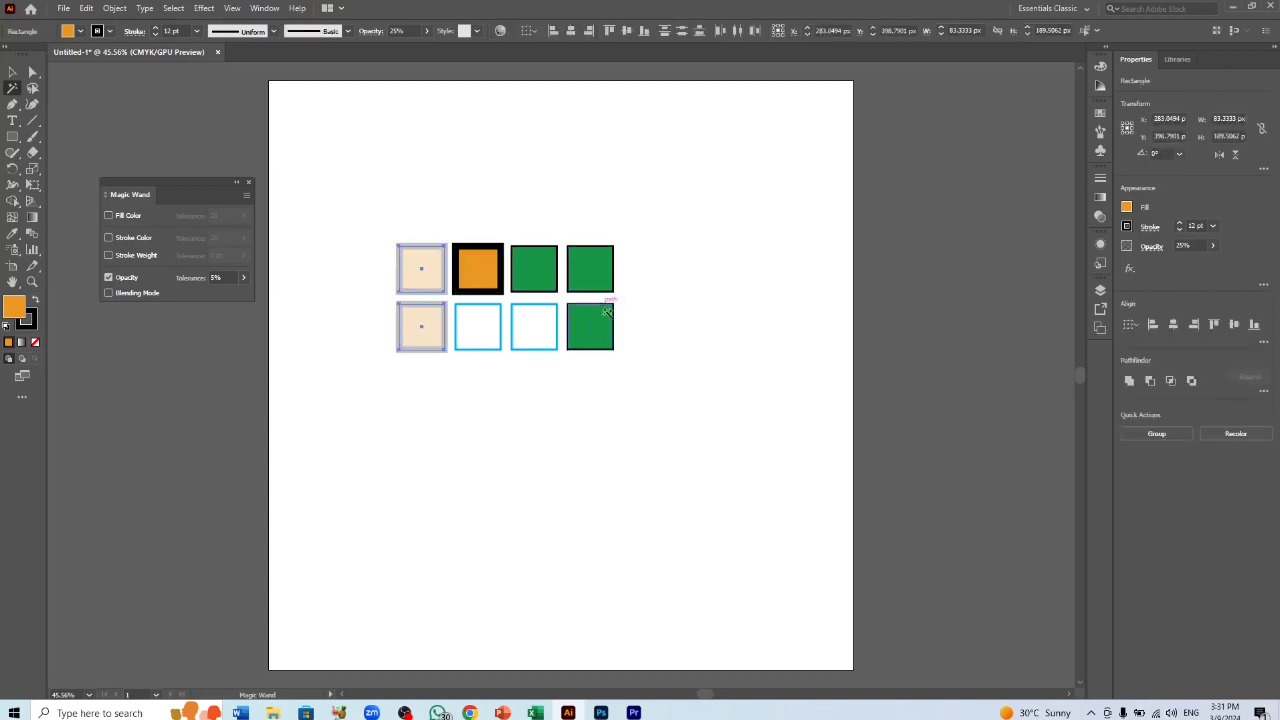
pyautogui.click(549, 348)
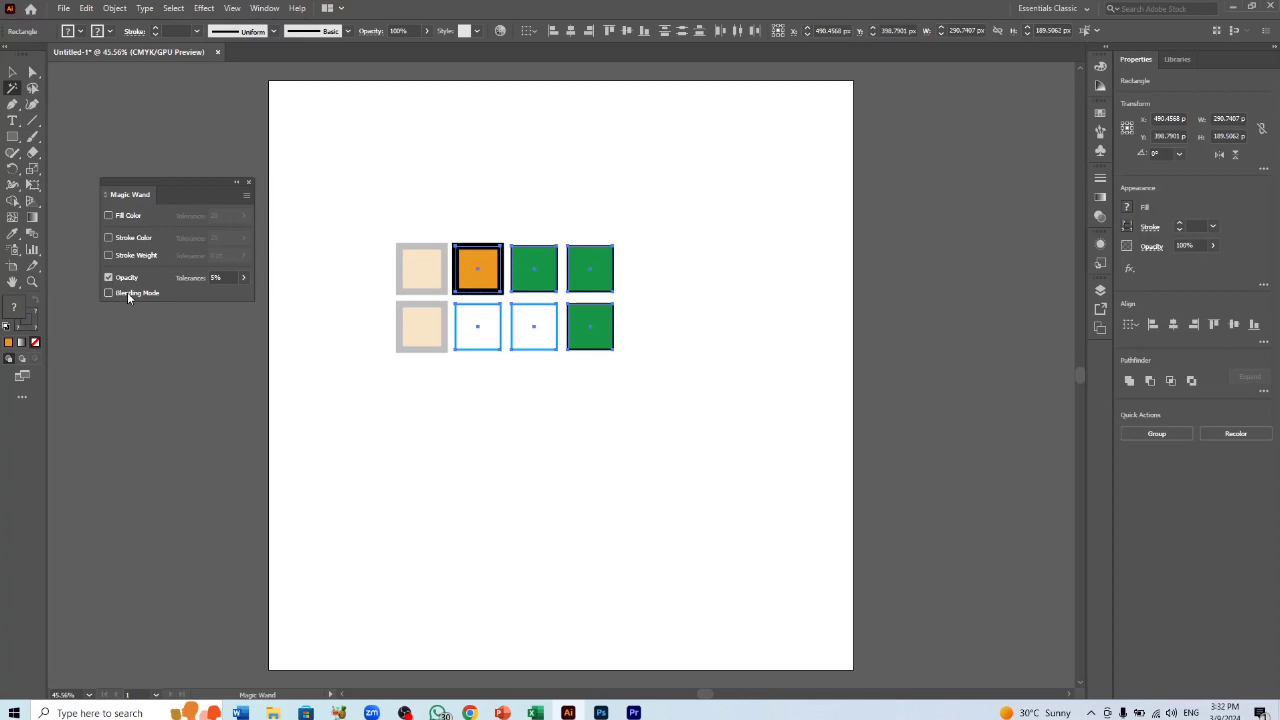
pyautogui.hotkey('ctrl', 'shift', 'a')
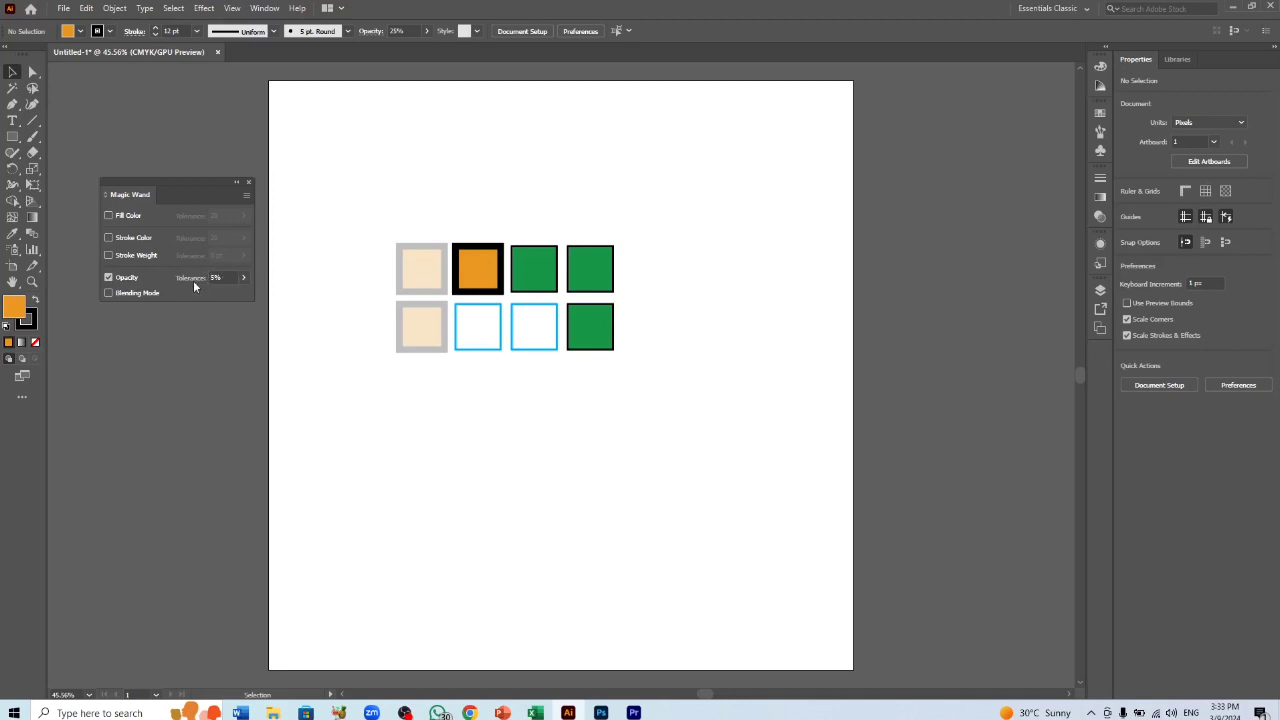
# - Set the Magic Wand options to match Fill Color instead of Opacity and close them
pyautogui.click(121, 282)
pyautogui.click(123, 216)
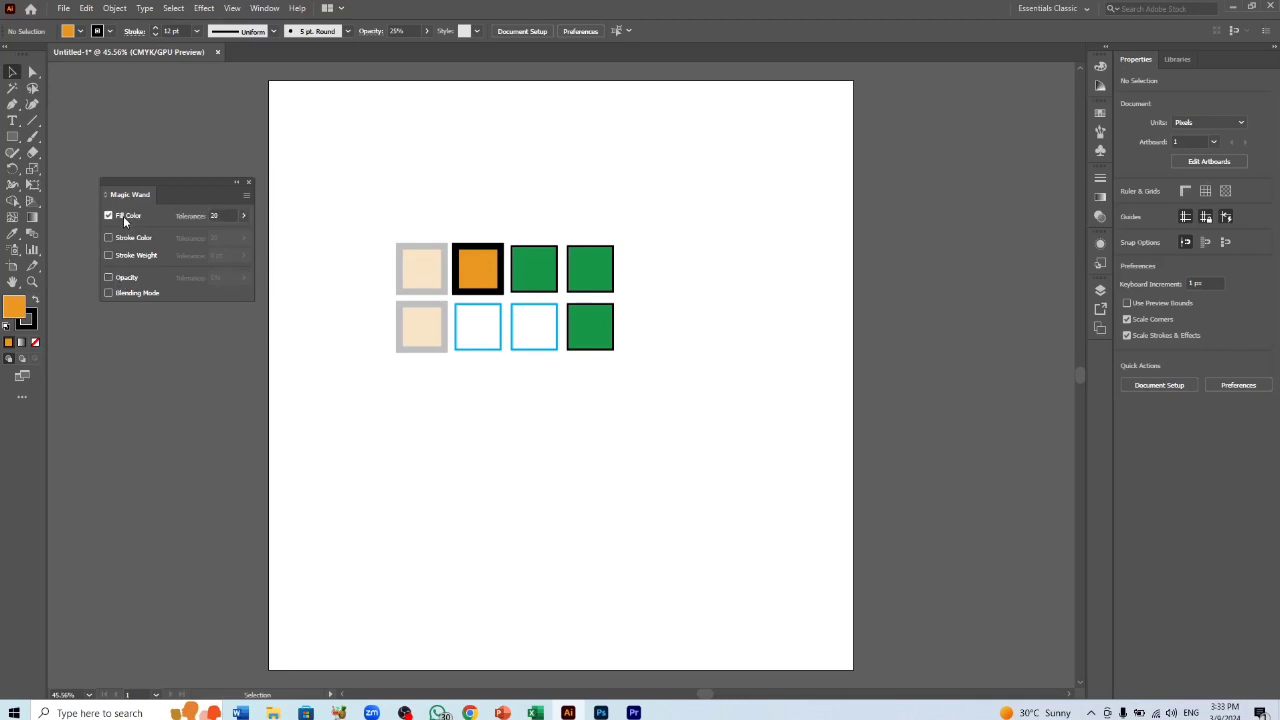
pyautogui.click(243, 183)
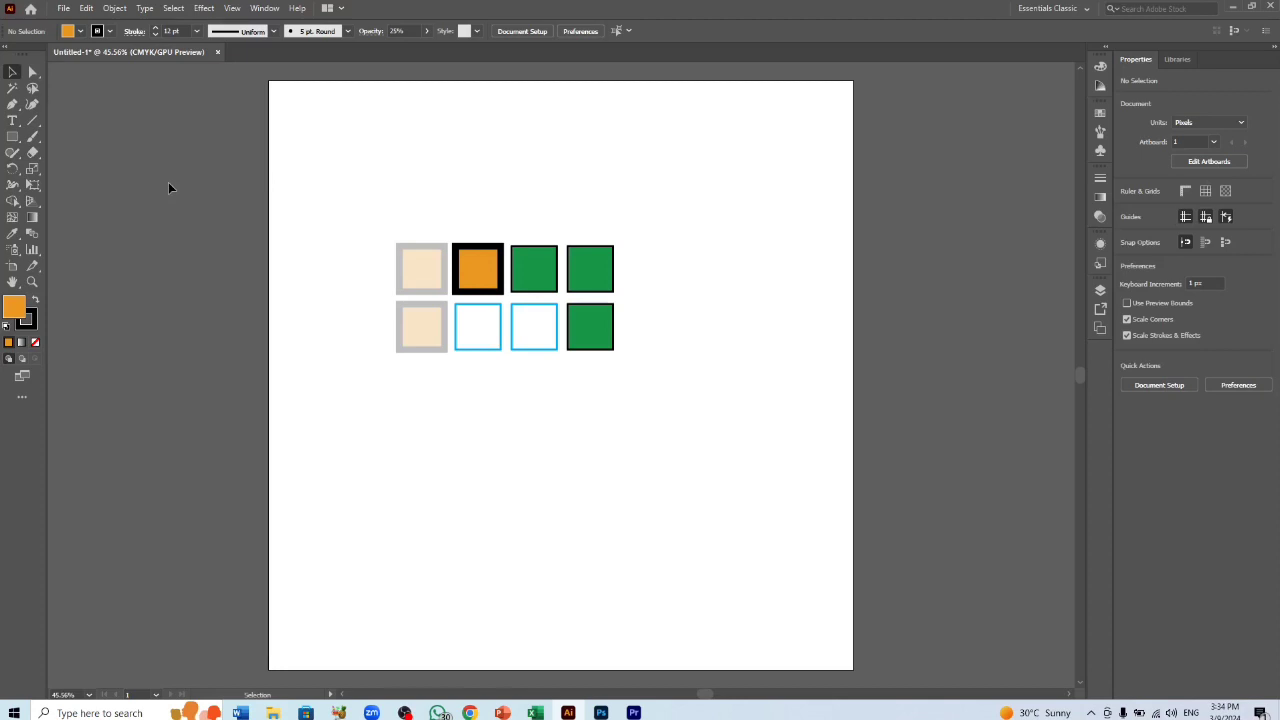
pyautogui.press('d')
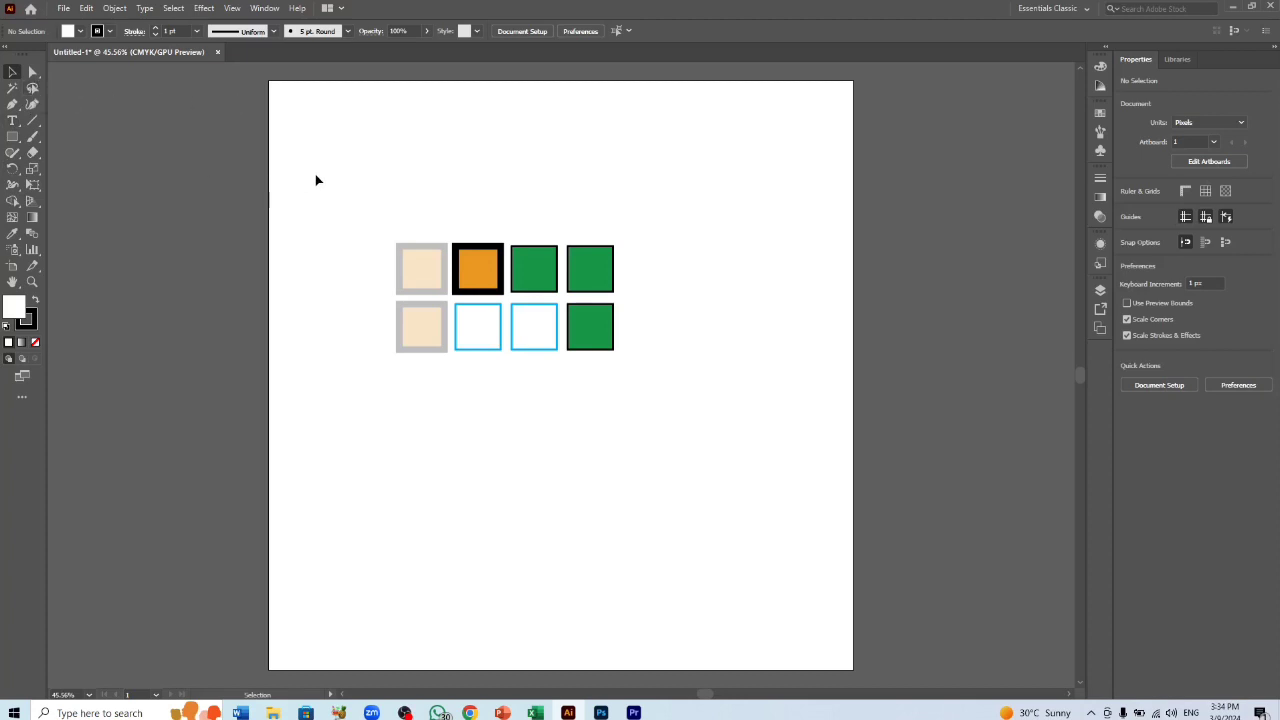
pyautogui.press('q')
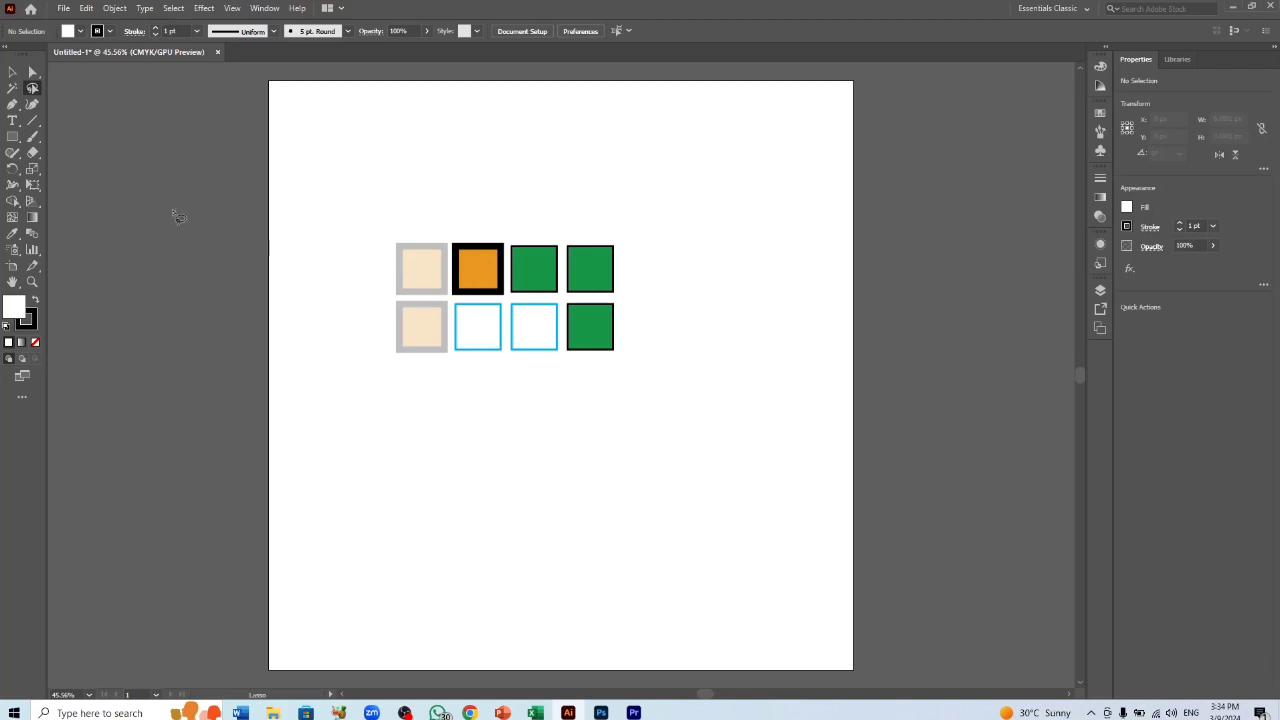
pyautogui.click(12, 72)
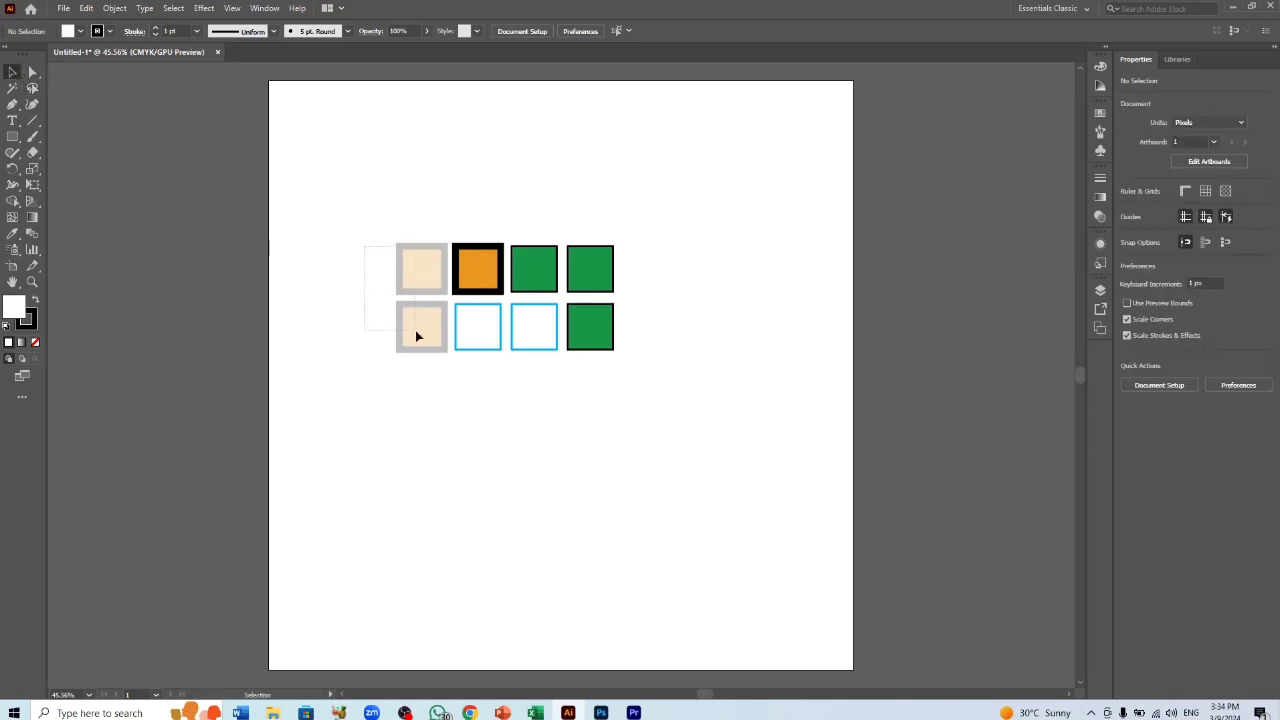
# - Restore the opacity of the two faded orange squares in the first column to 100% and deselect them
pyautogui.moveTo(416, 332); pyautogui.dragTo(418, 334)
pyautogui.click(411, 30)
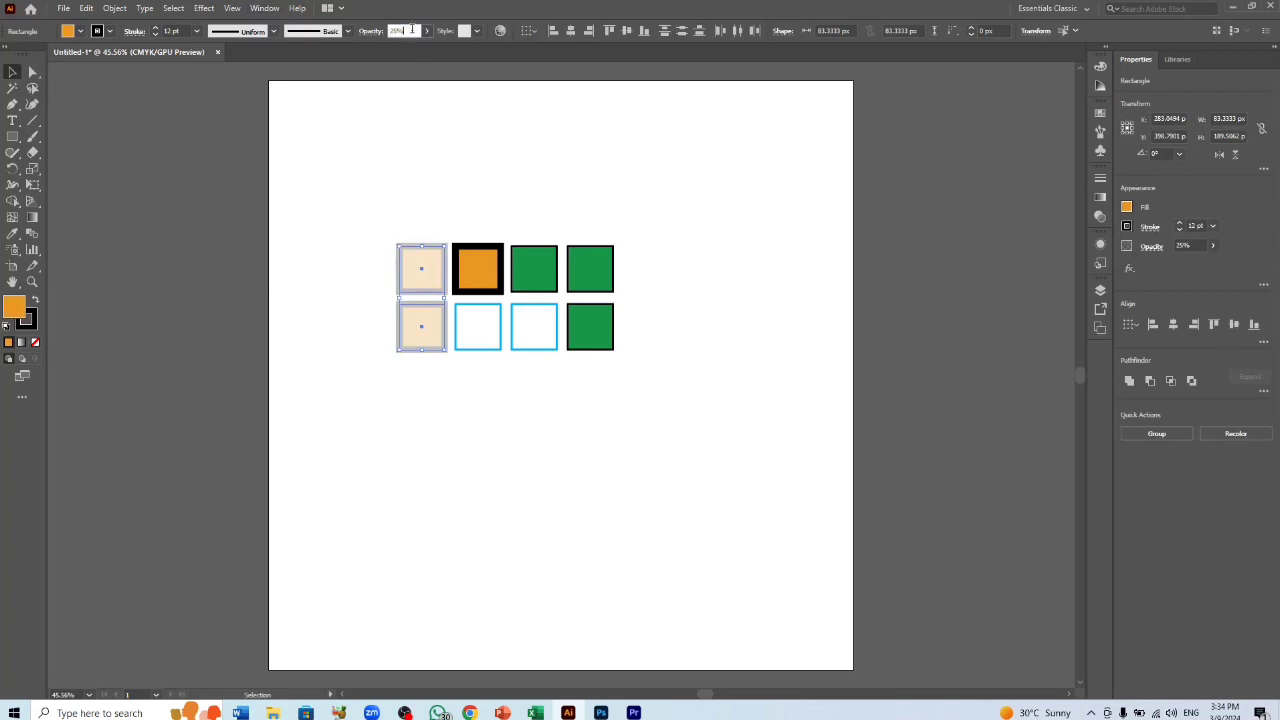
pyautogui.doubleClick(411, 30)
pyautogui.write('100')
pyautogui.click(354, 140)
# - Spread the first two columns of squares apart to the left, leaving uneven gaps between the orange squares
pyautogui.moveTo(356, 228); pyautogui.dragTo(344, 336)
pyautogui.click(423, 243)
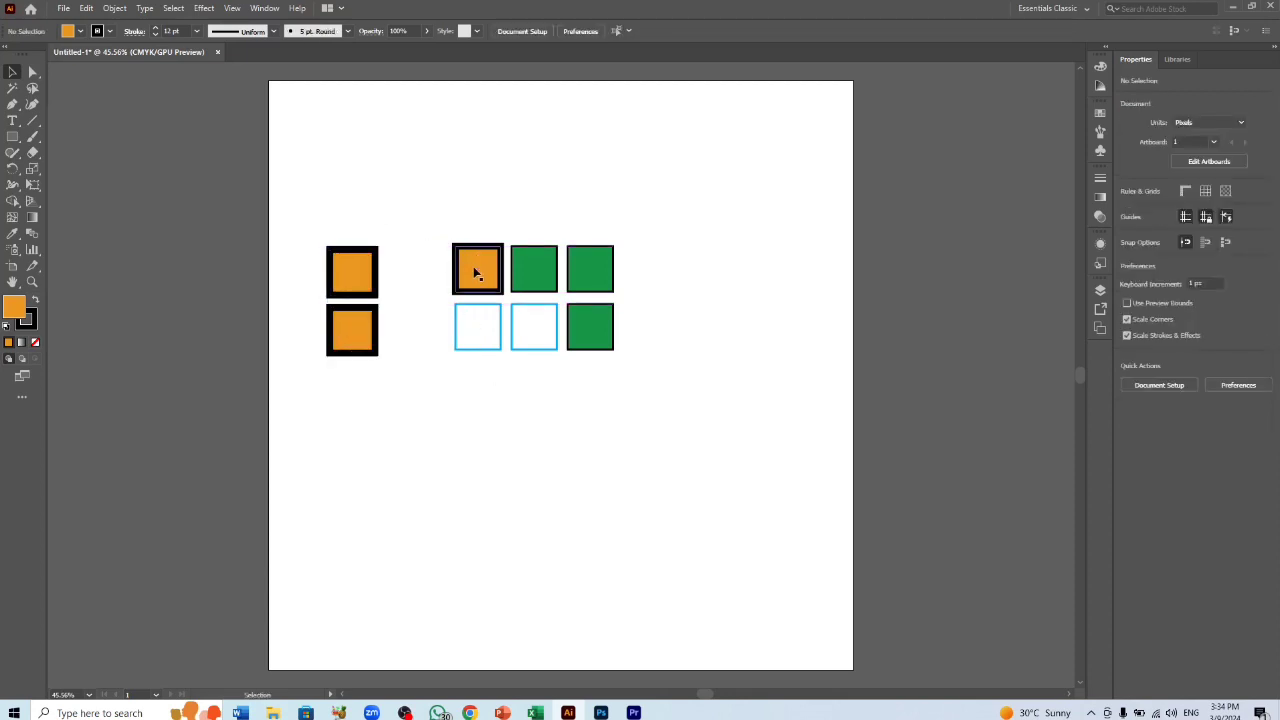
pyautogui.moveTo(452, 246); pyautogui.dragTo(459, 351)
pyautogui.click(451, 389)
pyautogui.moveTo(374, 326); pyautogui.dragTo(360, 364)
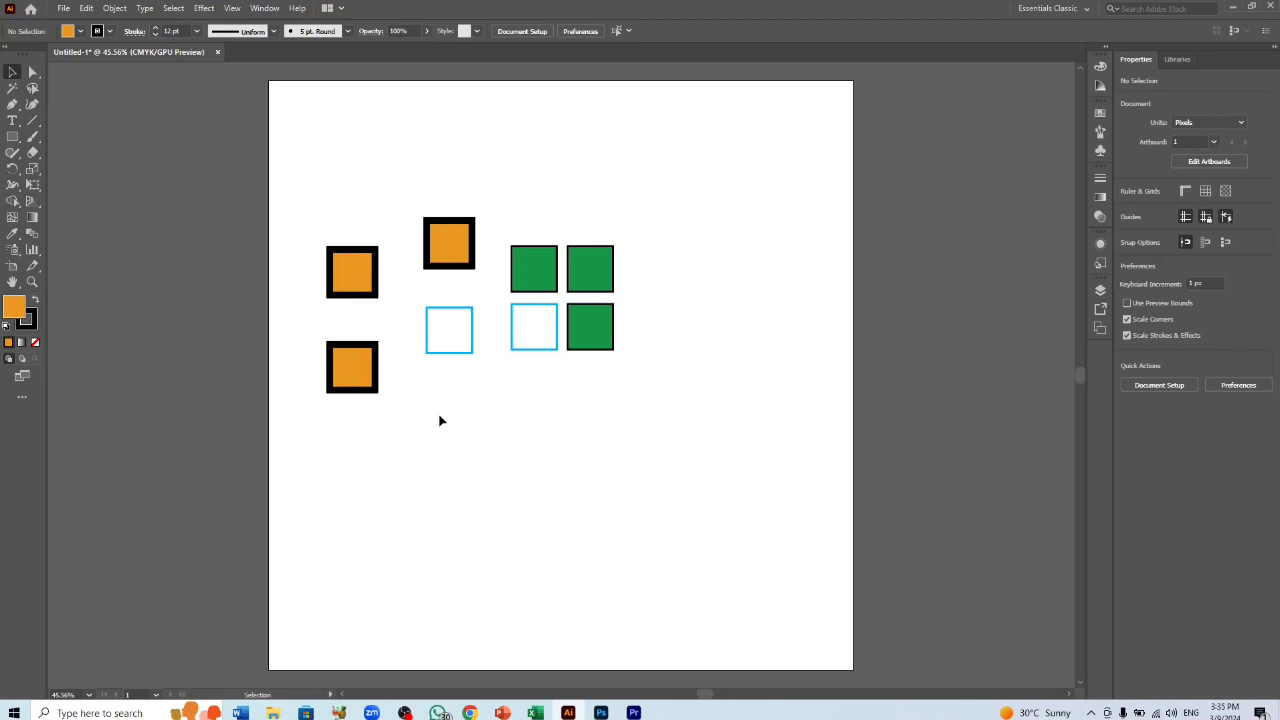
# - Select each of the three orange squares individually by encircling it with the Lasso tool, and clear the selection
pyautogui.click(32, 88)
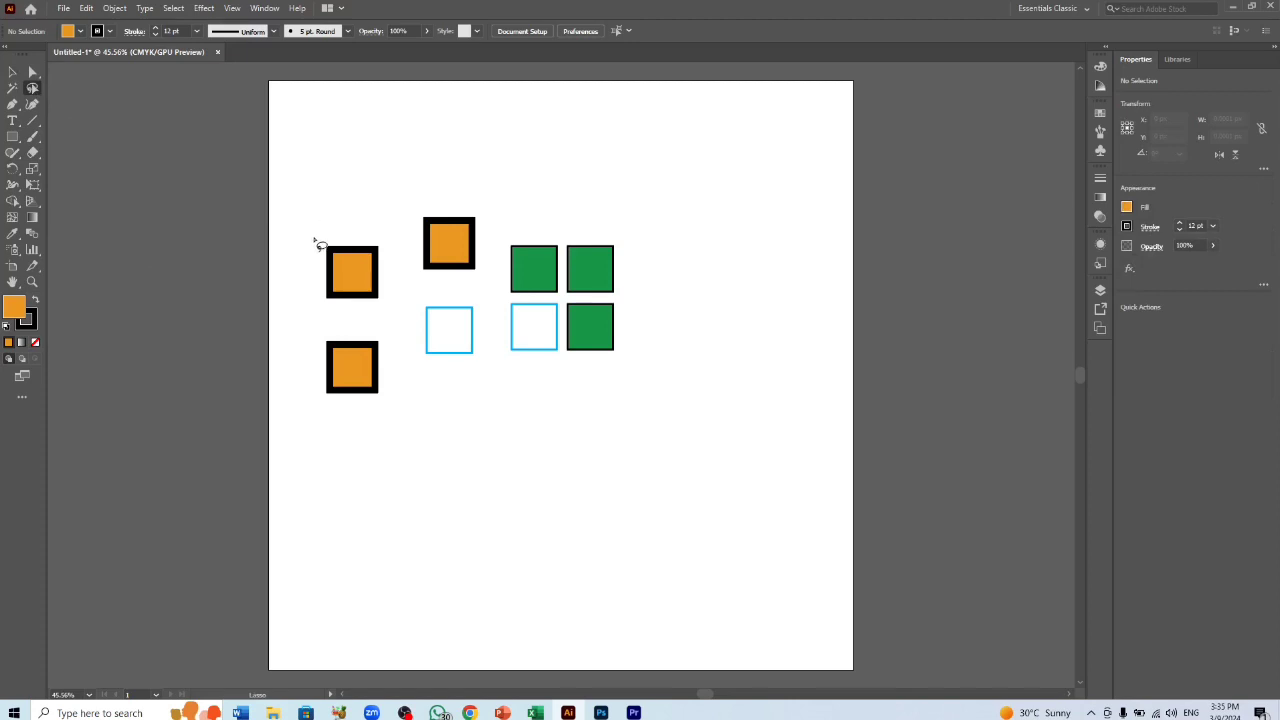
pyautogui.moveTo(314, 241)
pyautogui.mouseDown()
pyautogui.moveTo(314, 290)
pyautogui.moveTo(338, 314)
pyautogui.moveTo(387, 305)
pyautogui.moveTo(405, 275)
pyautogui.moveTo(400, 246)
pyautogui.moveTo(370, 221)
pyautogui.moveTo(322, 248)
pyautogui.moveTo(326, 306)
pyautogui.mouseUp()
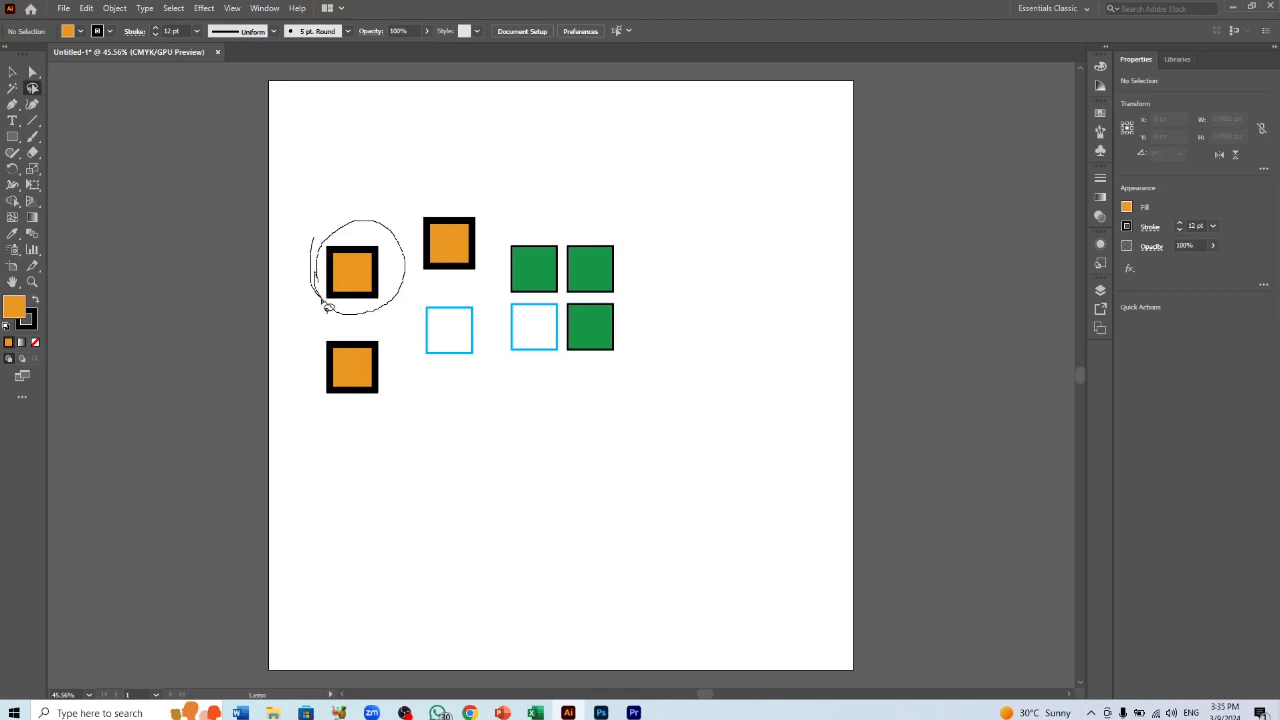
pyautogui.moveTo(326, 306); pyautogui.dragTo(323, 303)
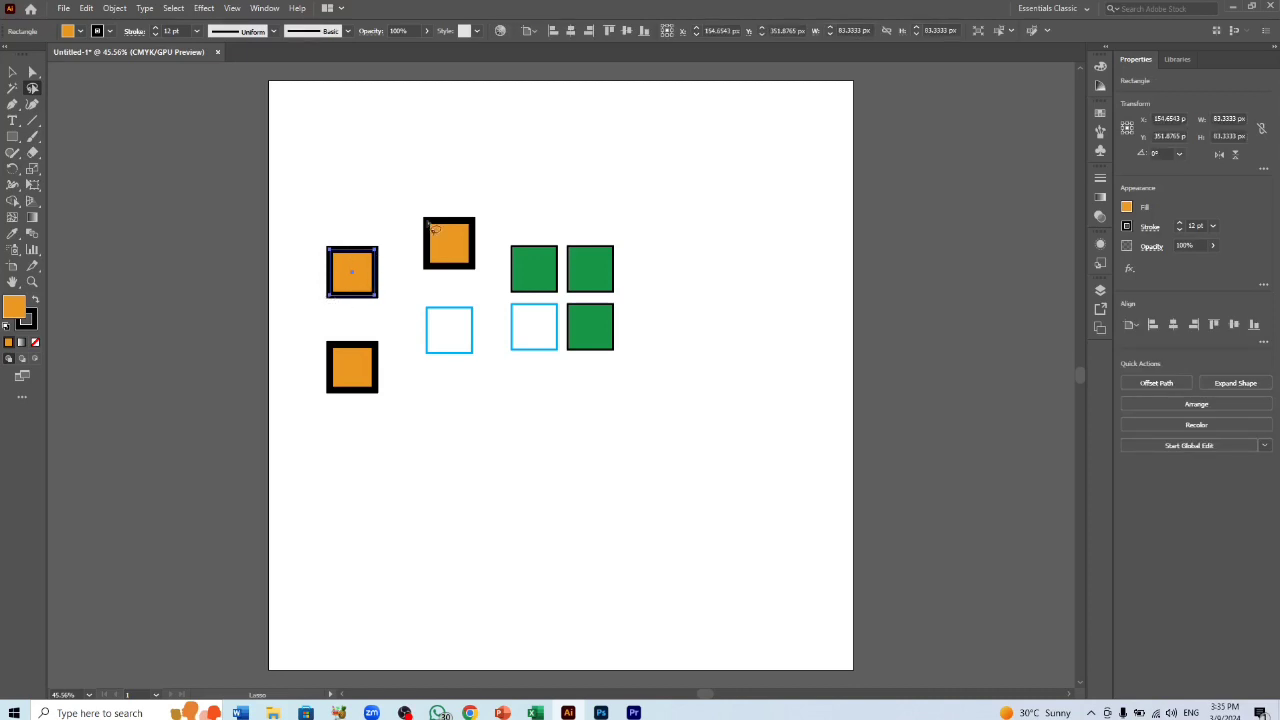
pyautogui.moveTo(437, 171)
pyautogui.mouseDown()
pyautogui.moveTo(395, 231)
pyautogui.moveTo(391, 265)
pyautogui.moveTo(436, 290)
pyautogui.moveTo(477, 288)
pyautogui.moveTo(509, 226)
pyautogui.moveTo(466, 183)
pyautogui.moveTo(414, 183)
pyautogui.mouseUp()
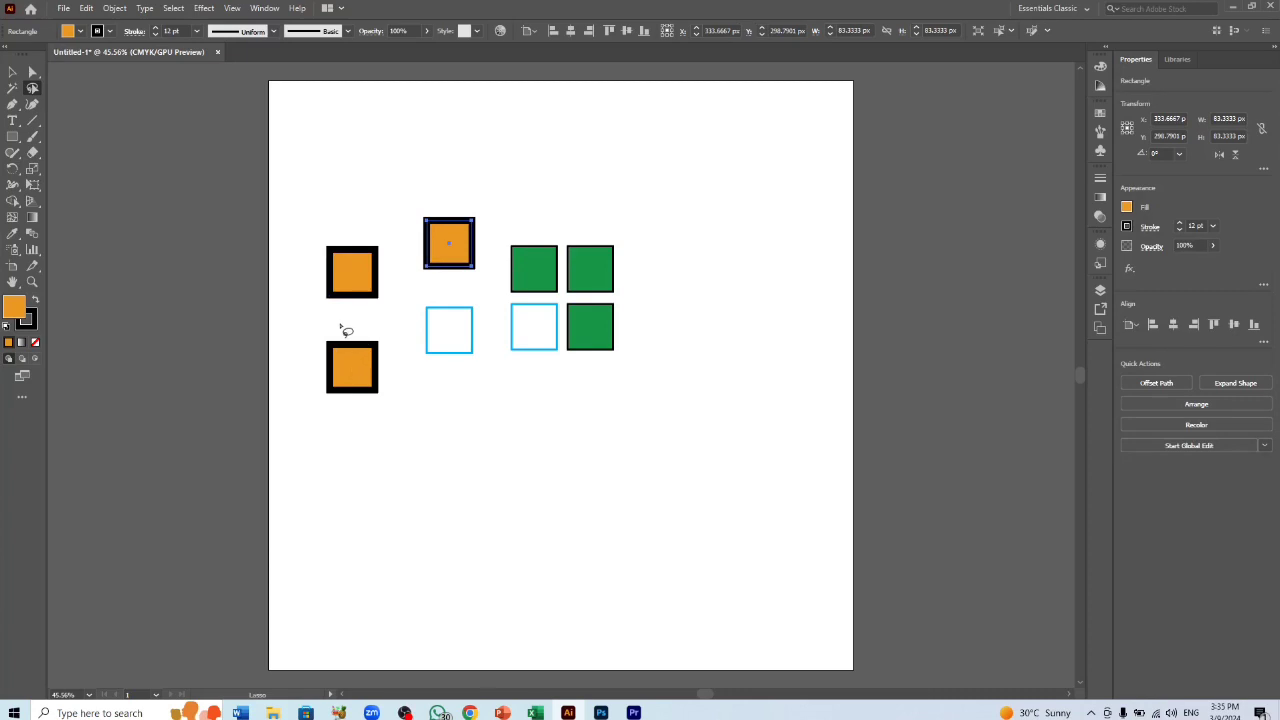
pyautogui.moveTo(340, 327)
pyautogui.mouseDown()
pyautogui.moveTo(308, 357)
pyautogui.moveTo(332, 399)
pyautogui.moveTo(411, 394)
pyautogui.moveTo(415, 366)
pyautogui.moveTo(334, 326)
pyautogui.mouseUp()
pyautogui.click(345, 232)
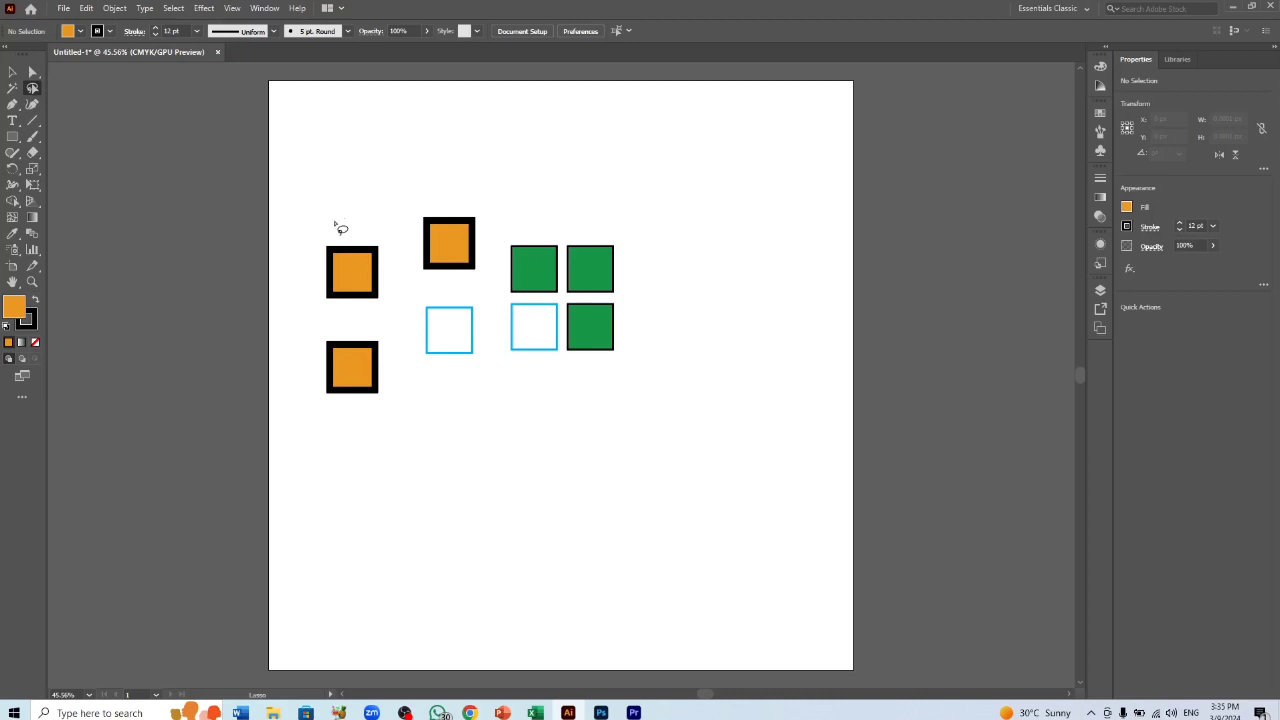
# - Lasso the two leftmost orange squares together, repeat with all three orange squares, and clear the selection
pyautogui.moveTo(343, 218)
pyautogui.mouseDown()
pyautogui.moveTo(312, 248)
pyautogui.moveTo(320, 378)
pyautogui.moveTo(337, 410)
pyautogui.moveTo(401, 398)
pyautogui.moveTo(405, 345)
pyautogui.moveTo(391, 248)
pyautogui.moveTo(352, 210)
pyautogui.moveTo(345, 223)
pyautogui.mouseUp()
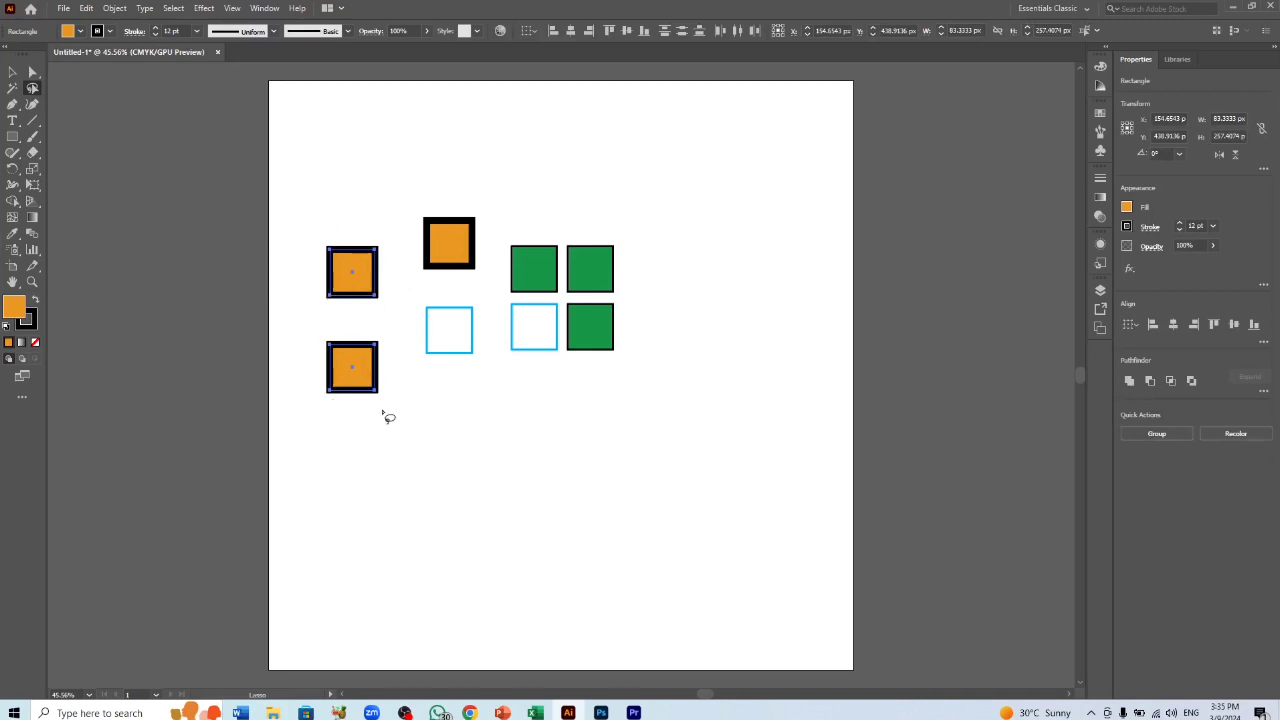
pyautogui.click(299, 190)
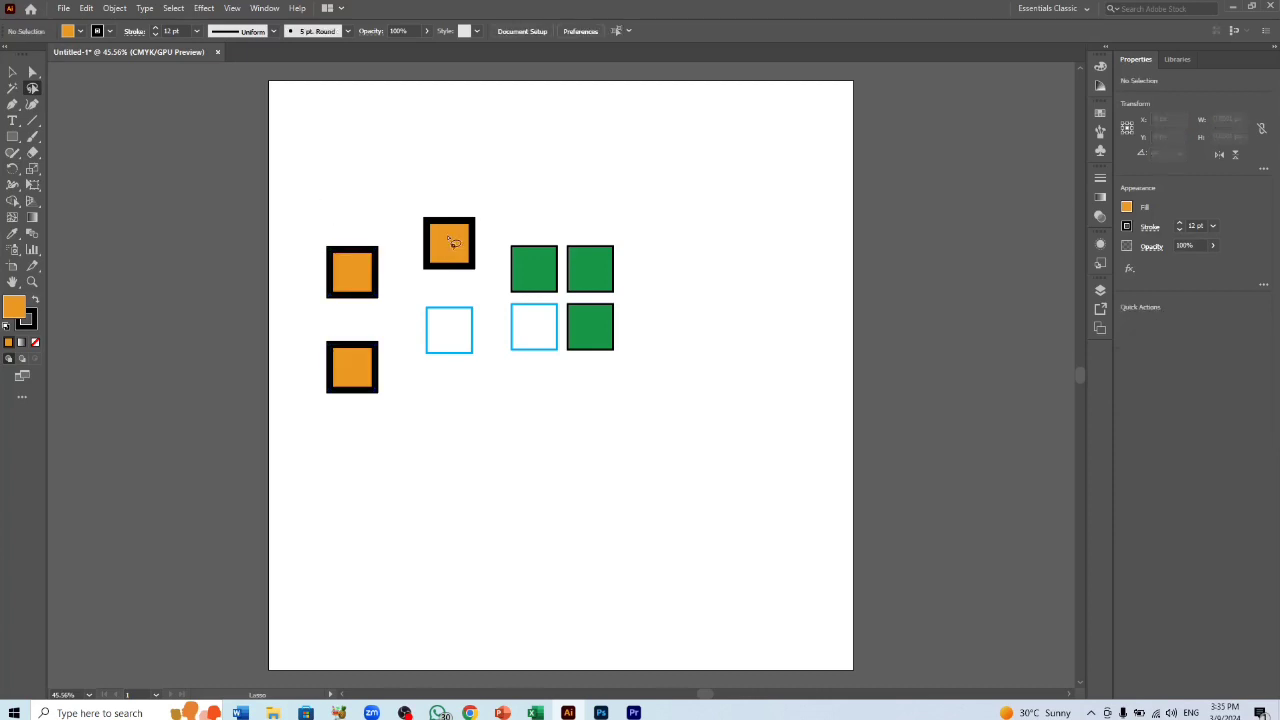
pyautogui.moveTo(482, 200)
pyautogui.mouseDown()
pyautogui.moveTo(308, 246)
pyautogui.moveTo(329, 360)
pyautogui.moveTo(308, 360)
pyautogui.moveTo(311, 403)
pyautogui.moveTo(341, 427)
pyautogui.moveTo(389, 401)
pyautogui.moveTo(403, 296)
pyautogui.moveTo(486, 273)
pyautogui.moveTo(498, 240)
pyautogui.moveTo(456, 200)
pyautogui.mouseUp()
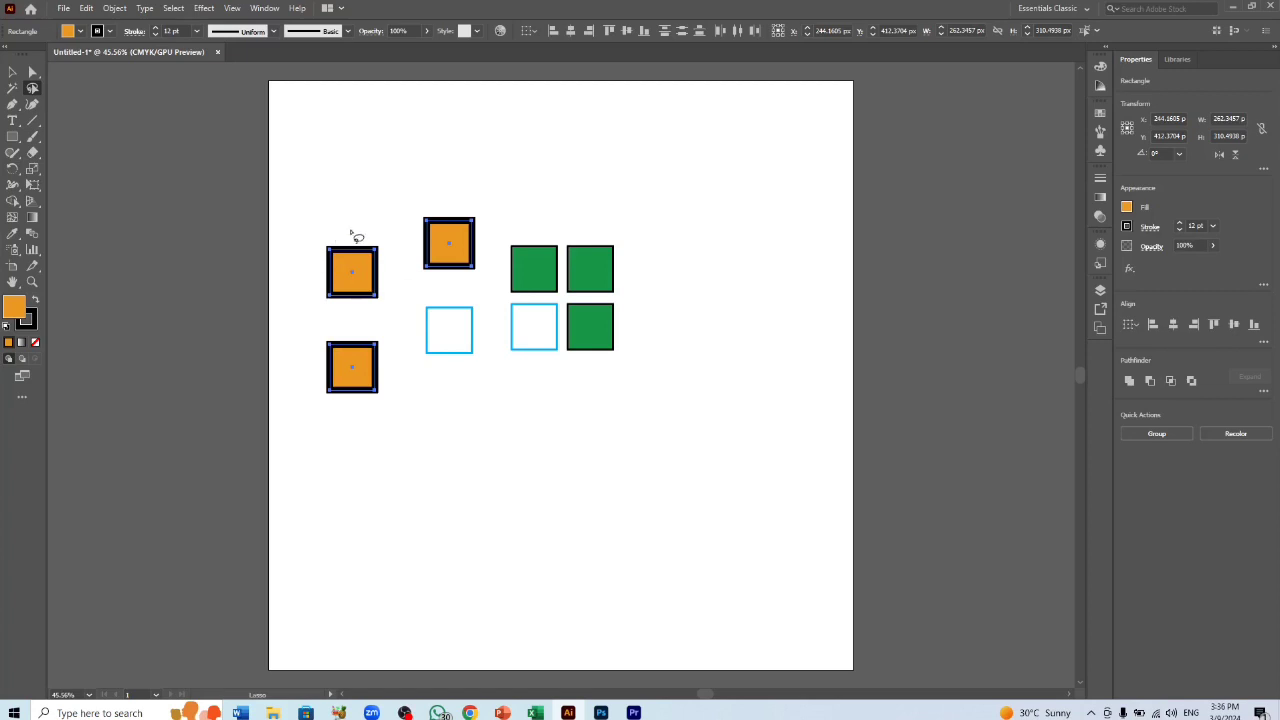
pyautogui.click(277, 394)
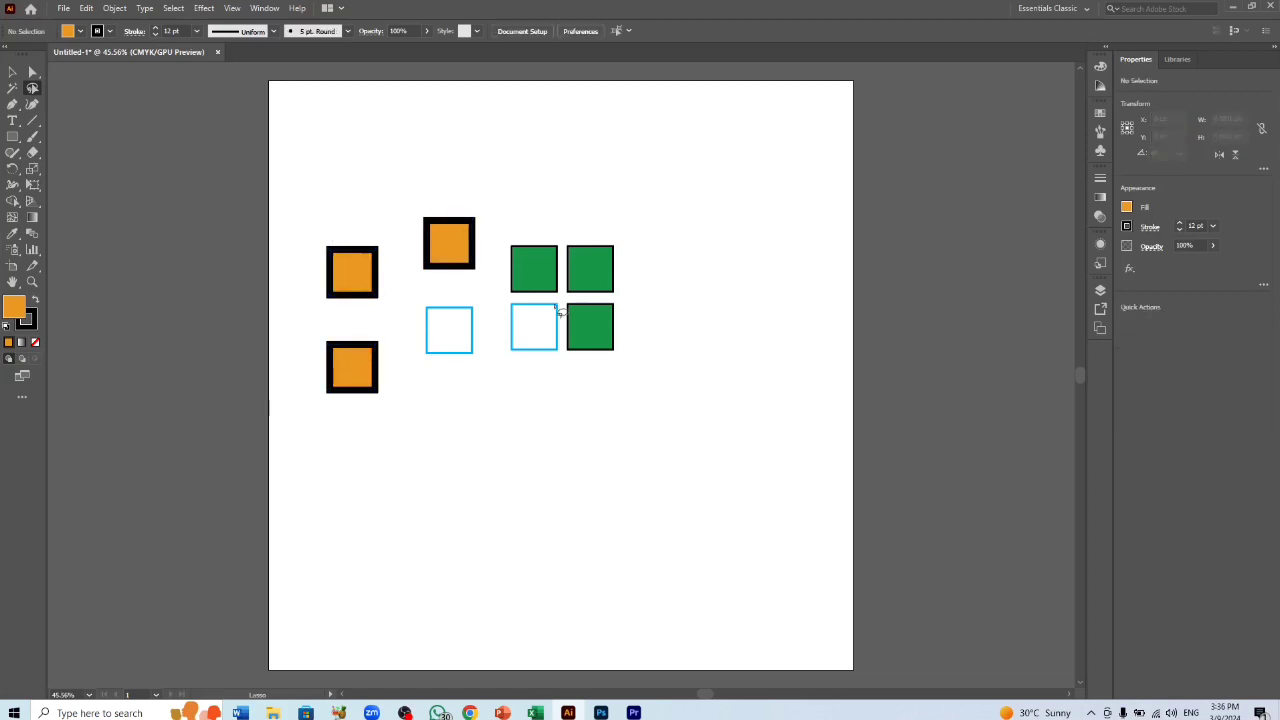
# - Lasso the cyan-outlined square beneath the middle orange one, and reduce the selection to its lower-left anchor point
pyautogui.press('z')
pyautogui.click(466, 334)
pyautogui.click(572, 371)
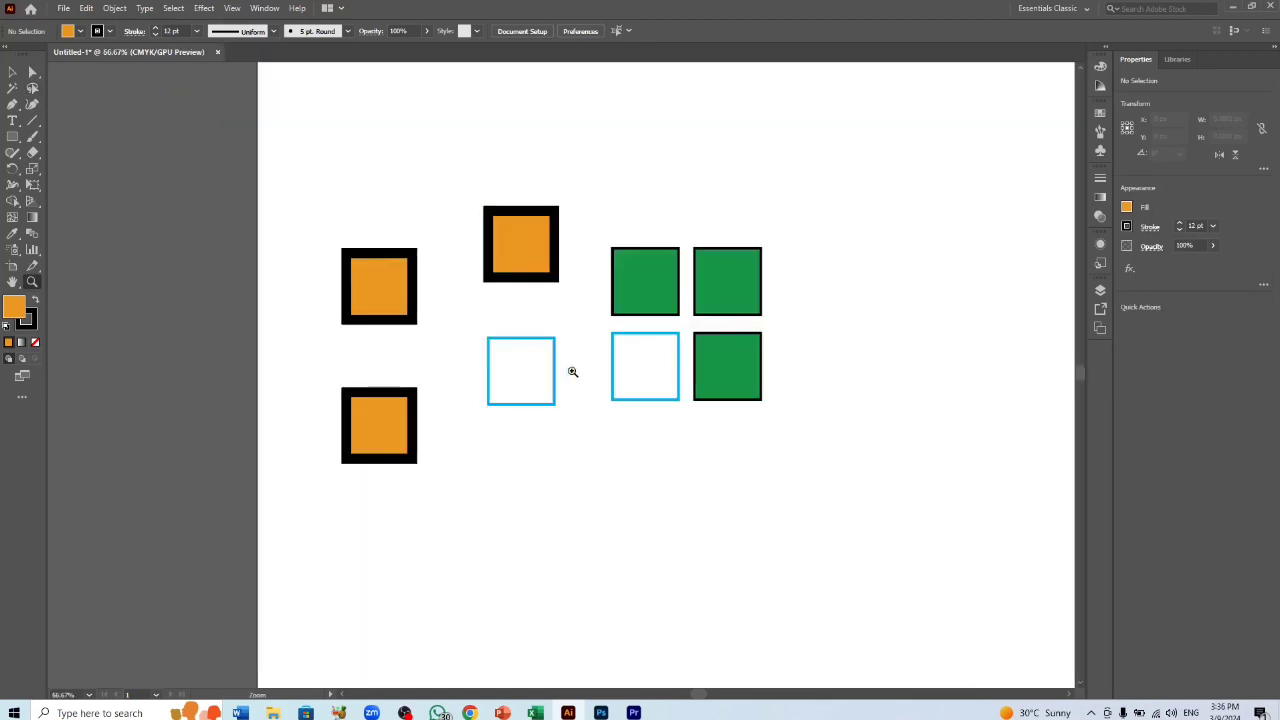
pyautogui.click(558, 376)
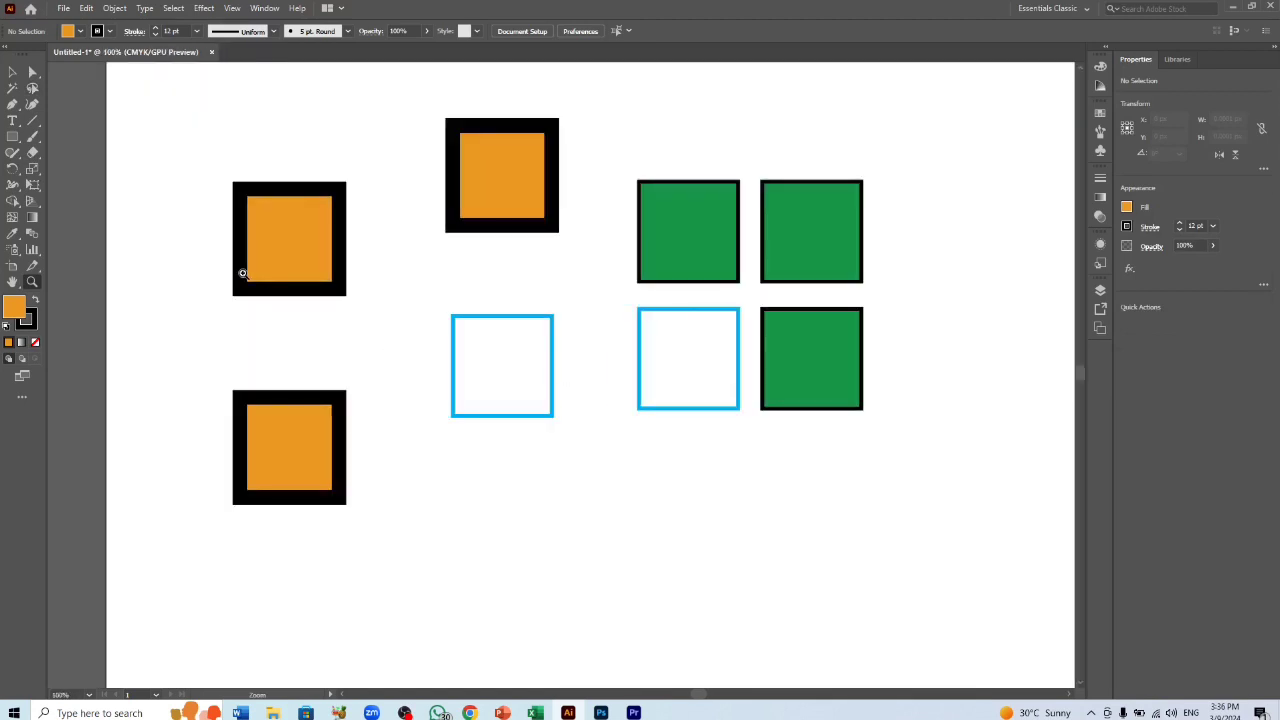
pyautogui.click(33, 89)
pyautogui.moveTo(434, 298)
pyautogui.mouseDown()
pyautogui.moveTo(421, 381)
pyautogui.moveTo(461, 450)
pyautogui.moveTo(519, 466)
pyautogui.moveTo(570, 444)
pyautogui.moveTo(591, 394)
pyautogui.moveTo(580, 318)
pyautogui.moveTo(537, 279)
pyautogui.moveTo(468, 281)
pyautogui.moveTo(435, 299)
pyautogui.mouseUp()
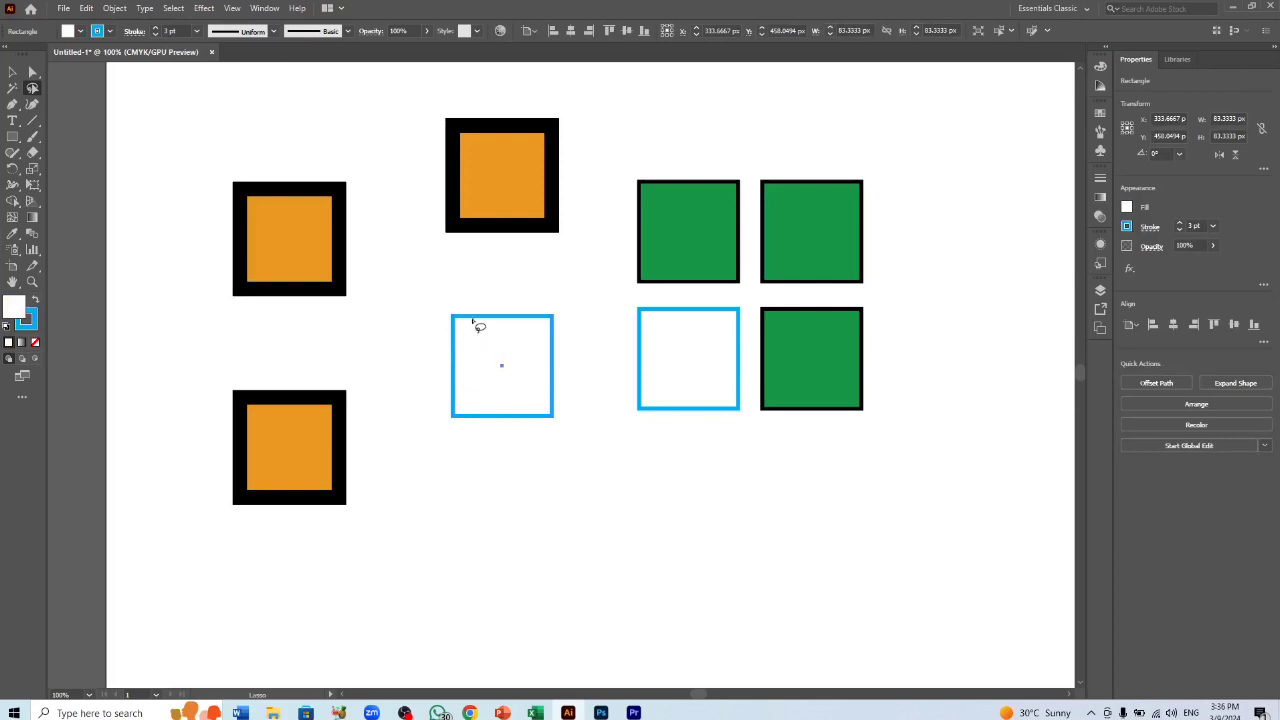
pyautogui.click(437, 428)
pyautogui.moveTo(446, 404)
pyautogui.mouseDown()
pyautogui.moveTo(438, 442)
pyautogui.moveTo(480, 440)
pyautogui.moveTo(484, 410)
pyautogui.moveTo(455, 401)
pyautogui.moveTo(443, 414)
pyautogui.mouseUp()
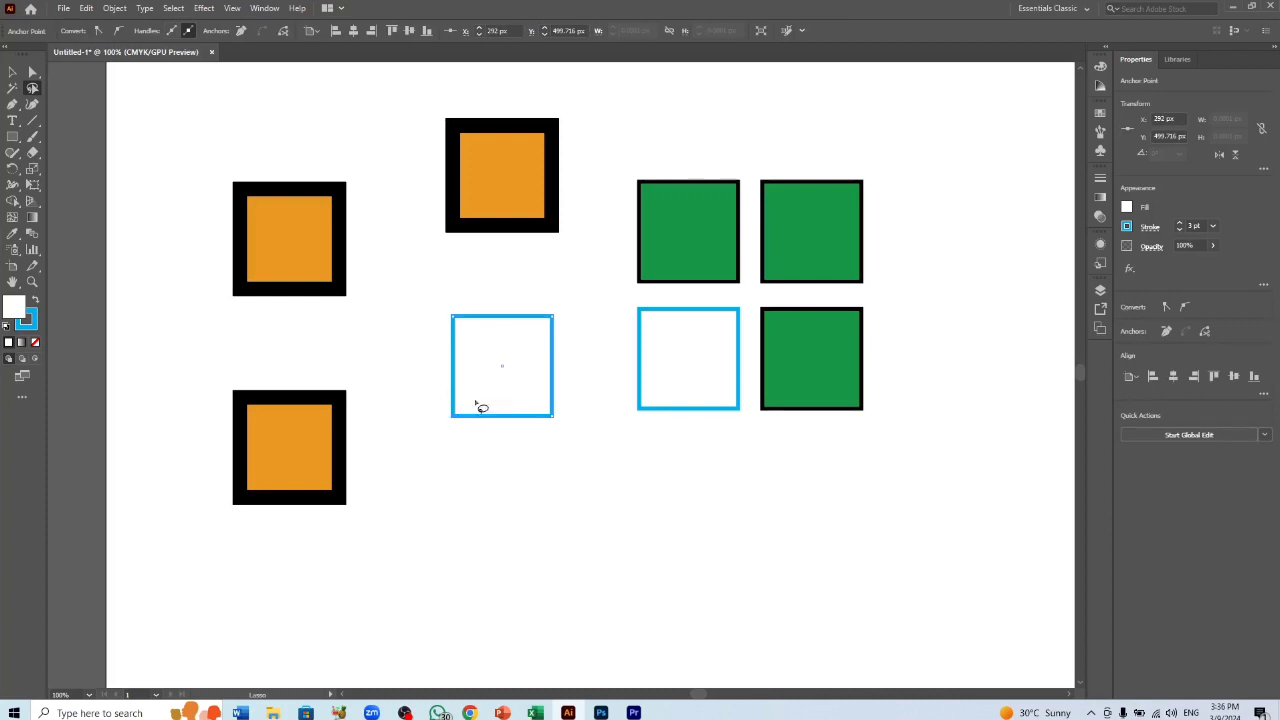
# - Lasso the upper-left anchor point of the first green square, nudge it 22 px to the left, and deselect the shape
pyautogui.moveTo(617, 150)
pyautogui.mouseDown()
pyautogui.moveTo(605, 187)
pyautogui.moveTo(615, 211)
pyautogui.moveTo(641, 216)
pyautogui.moveTo(673, 200)
pyautogui.moveTo(670, 166)
pyautogui.moveTo(617, 151)
pyautogui.mouseUp()
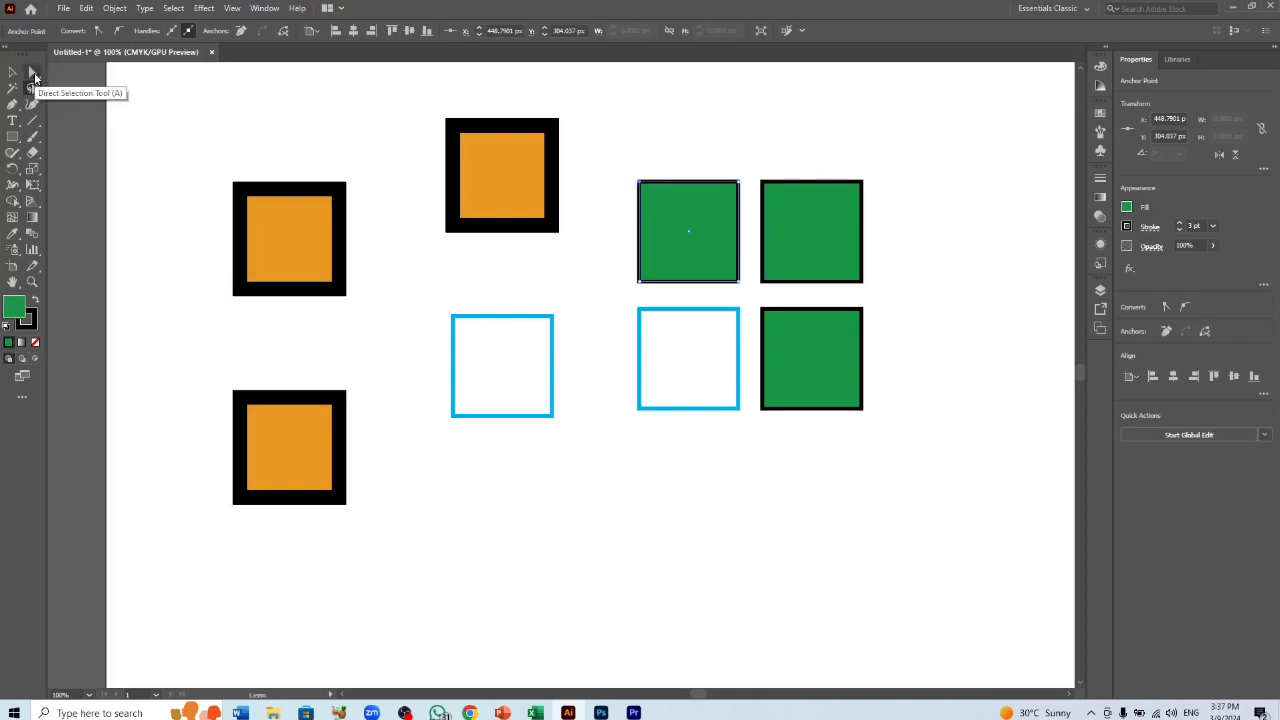
pyautogui.click(33, 75)
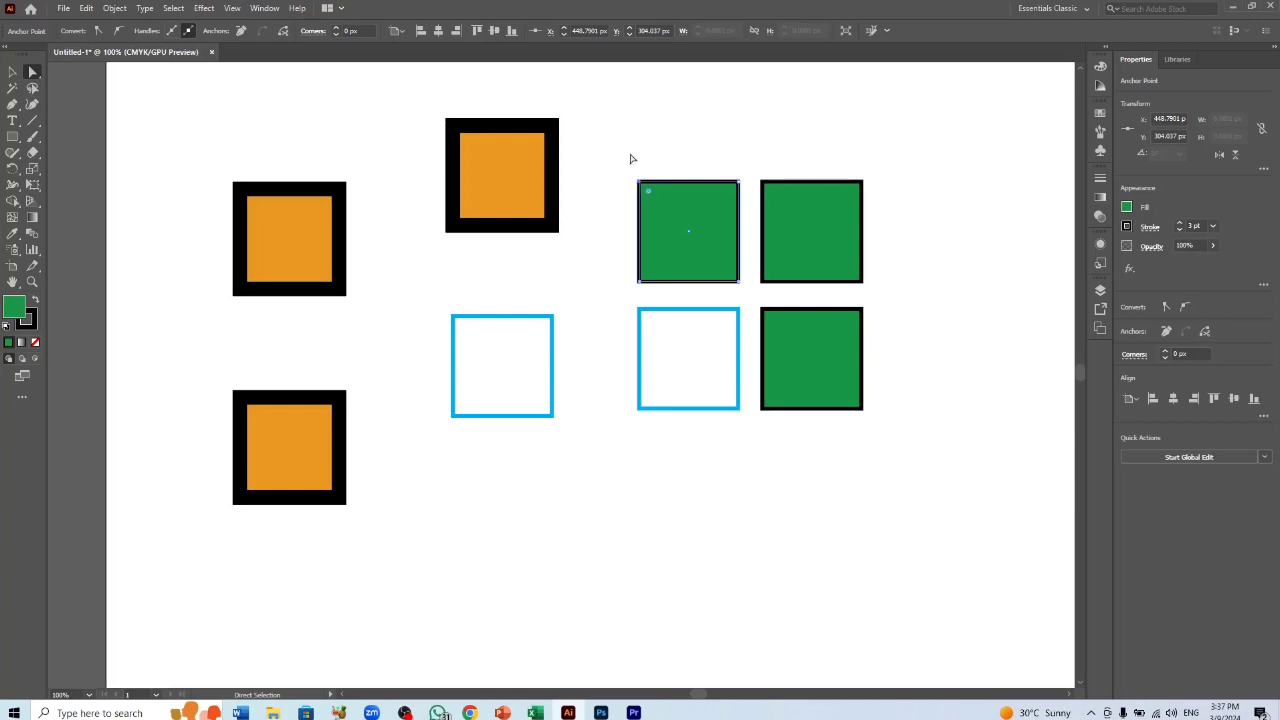
pyautogui.press('Left')
pyautogui.press('Left')
pyautogui.hotkey('shift', 'Left')
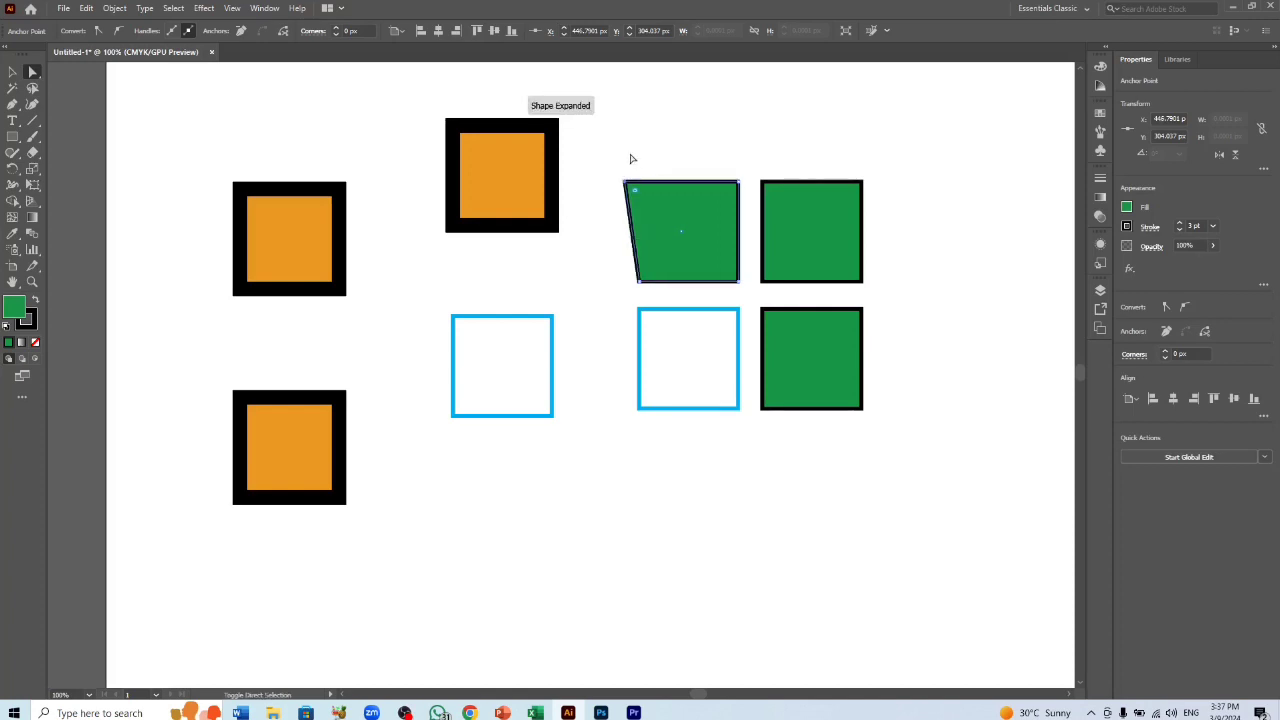
pyautogui.hotkey('shift', 'Left')
pyautogui.hotkey('shift', 'Left')
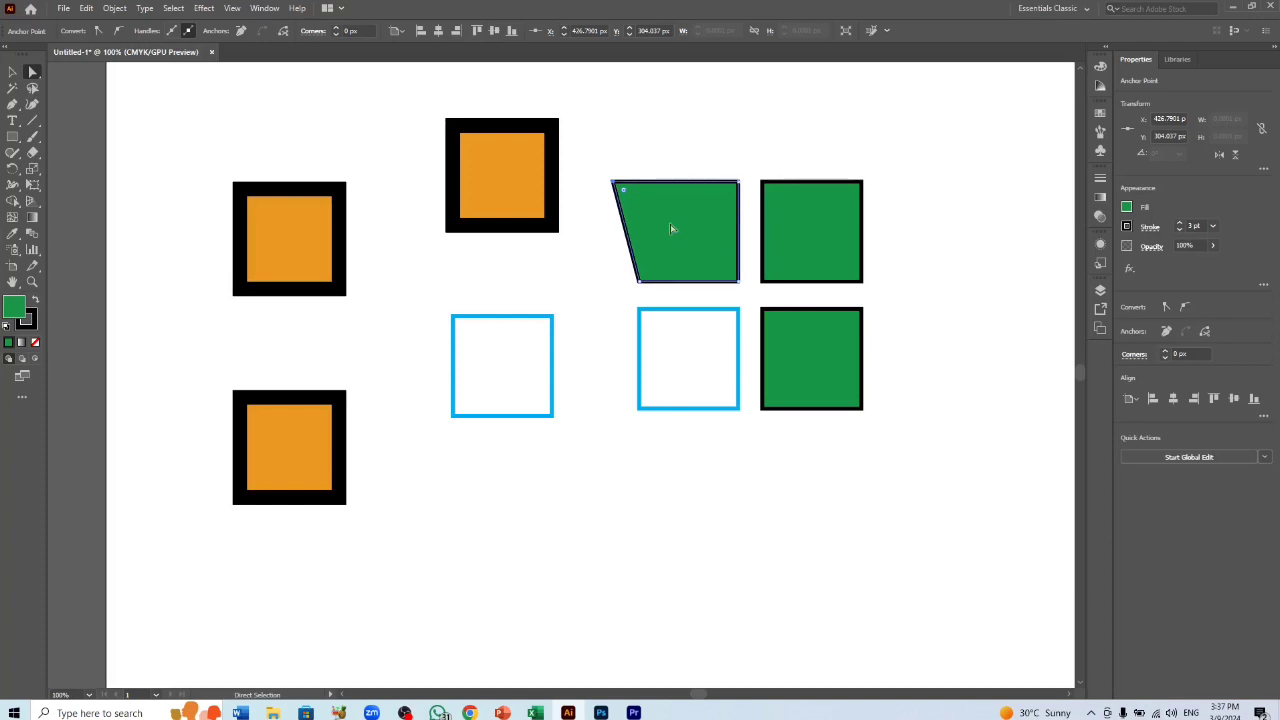
pyautogui.click(12, 74)
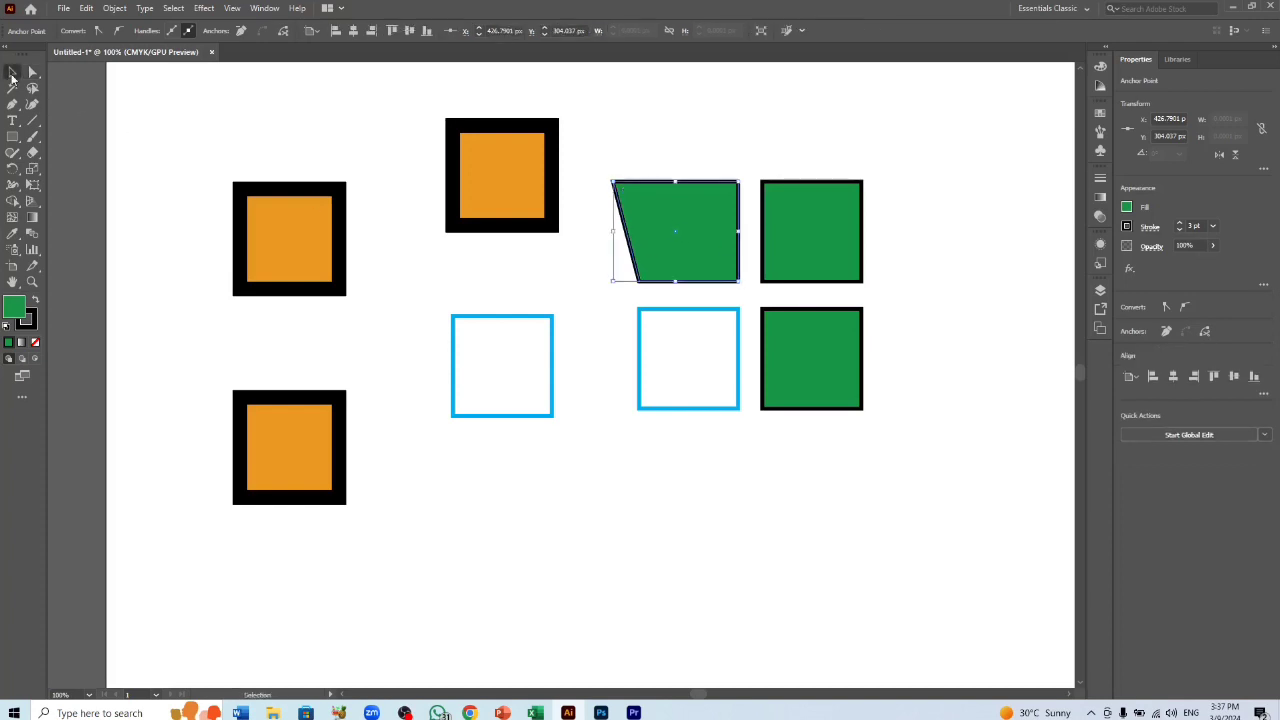
pyautogui.hotkey('ctrl', '0')
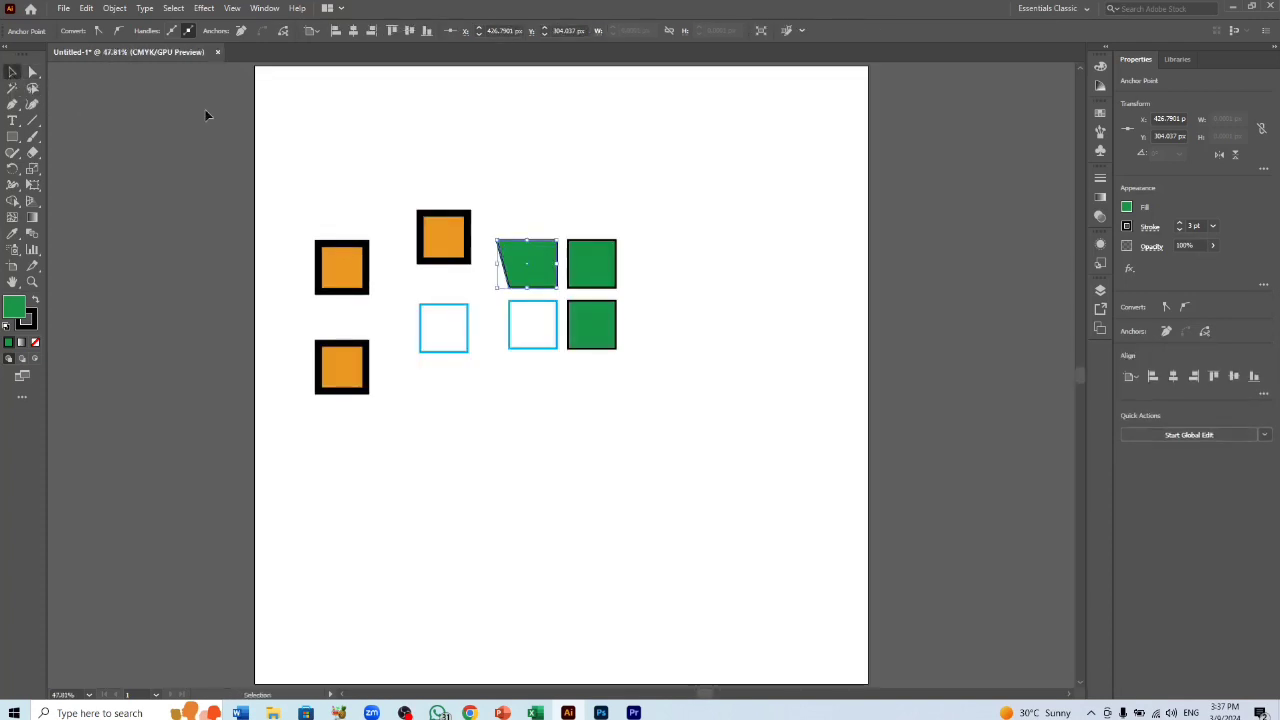
pyautogui.click(372, 182)
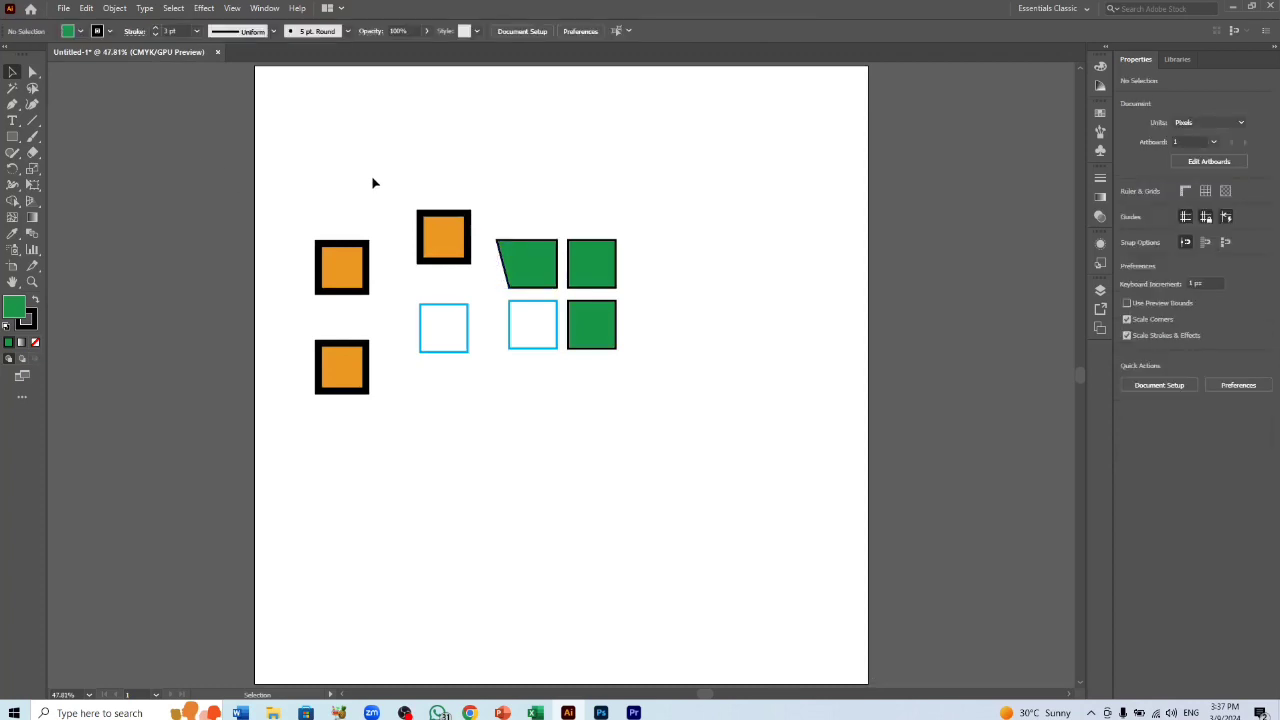